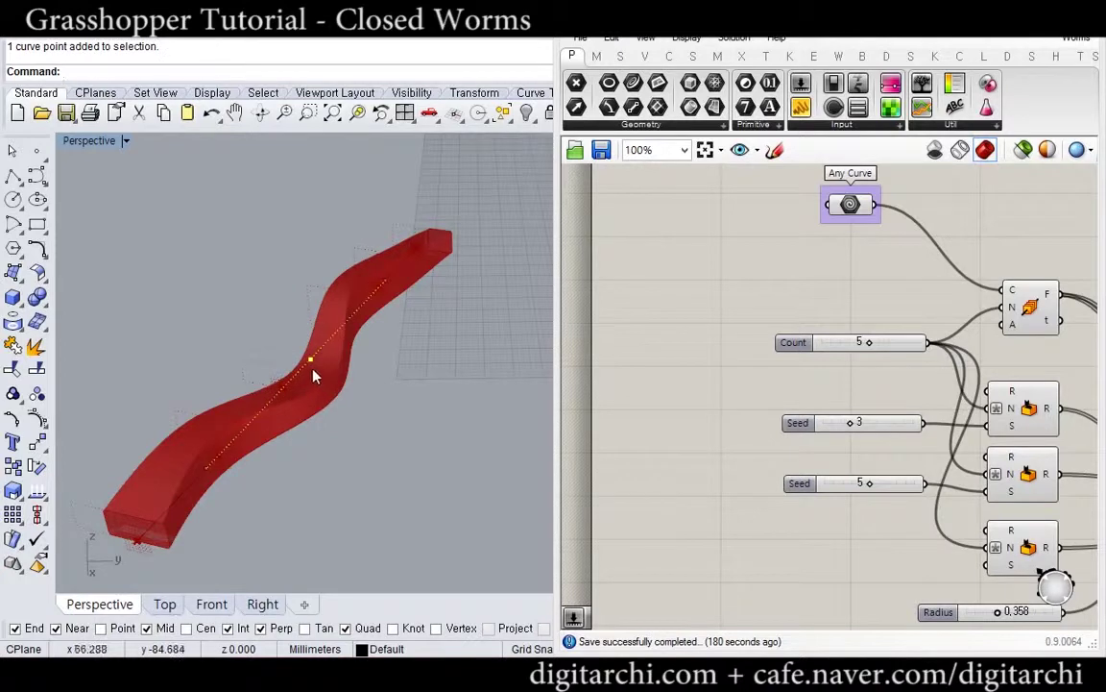
Bend the straight guide curve by moving several of its control points away from the line, and hide the points.
left_click_drag(313, 368, 267, 185)
right_click_drag(366, 309, 328, 275)
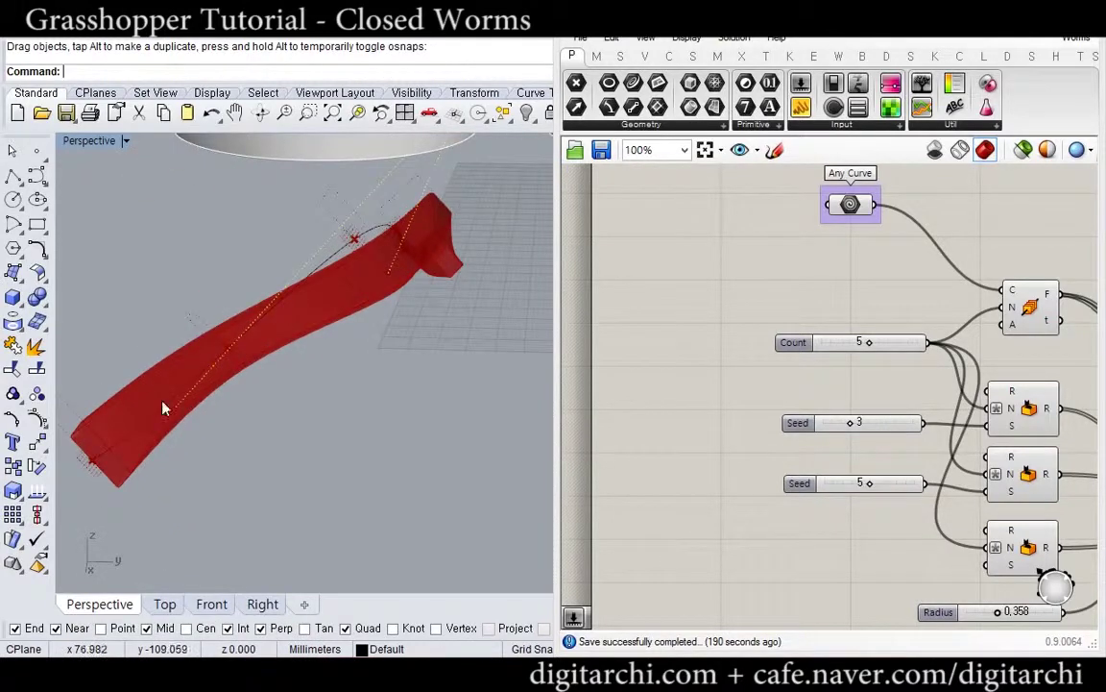
left_click(174, 408)
left_click_drag(173, 409, 480, 457)
right_click_drag(410, 443, 470, 337)
key("Escape")
key("Escape")
left_click_drag(501, 290, 400, 373)
Turn off the preview of the Move, Loft and Cap Holes components at the end of the definition.
right_click_drag(719, 346, 665, 294)
scroll(665, 294, "down", 6)
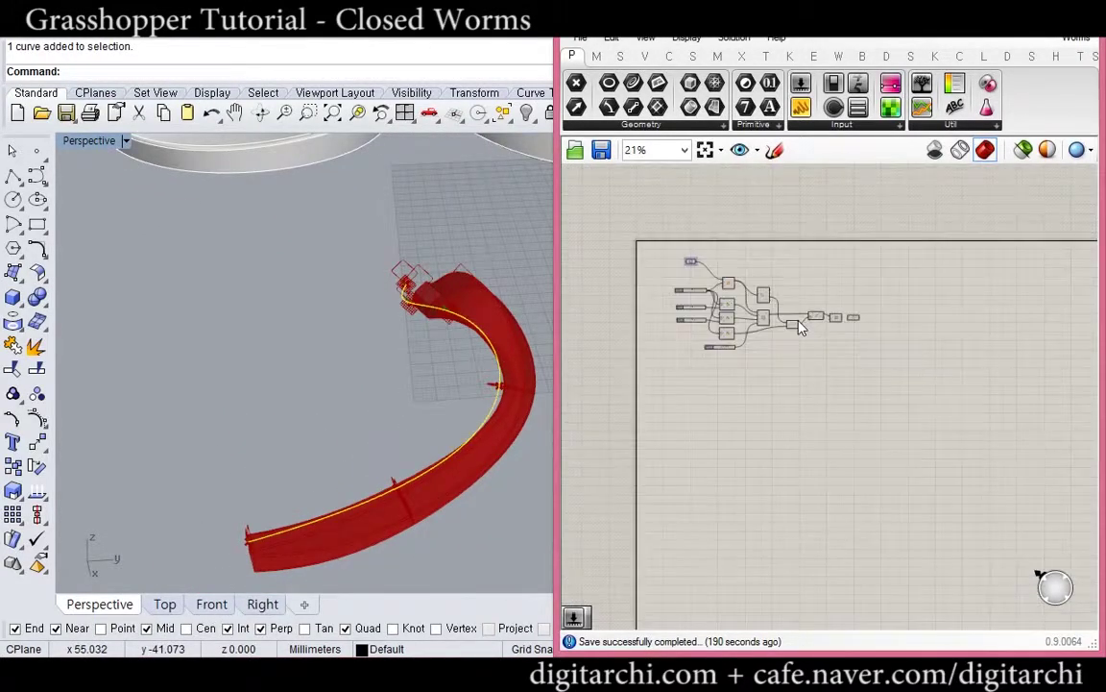
scroll(841, 313, "up", 5)
left_click_drag(815, 286, 665, 489)
middle_click(653, 532)
left_click(718, 459)
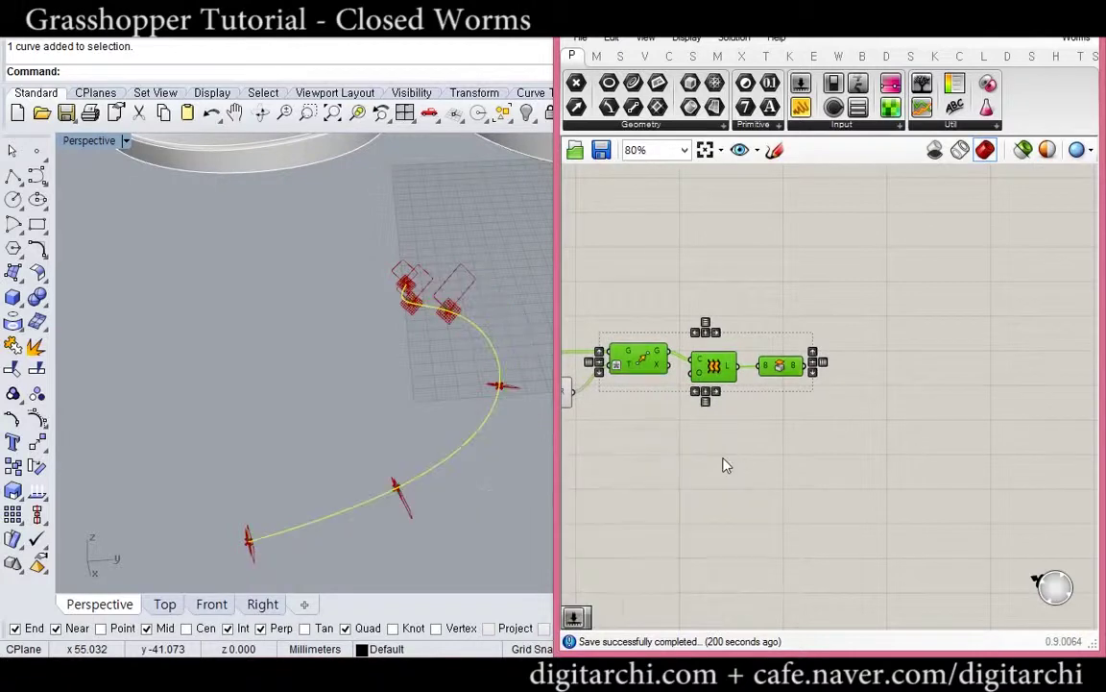
left_click(724, 460)
Examine the perpendicular frames and the rectangular sections along the bent guide curve from several angles.
right_click_drag(367, 466, 418, 465)
left_click(353, 455)
right_click_drag(444, 371, 432, 336)
right_click_drag(300, 397, 344, 406)
scroll(479, 334, "up", 7)
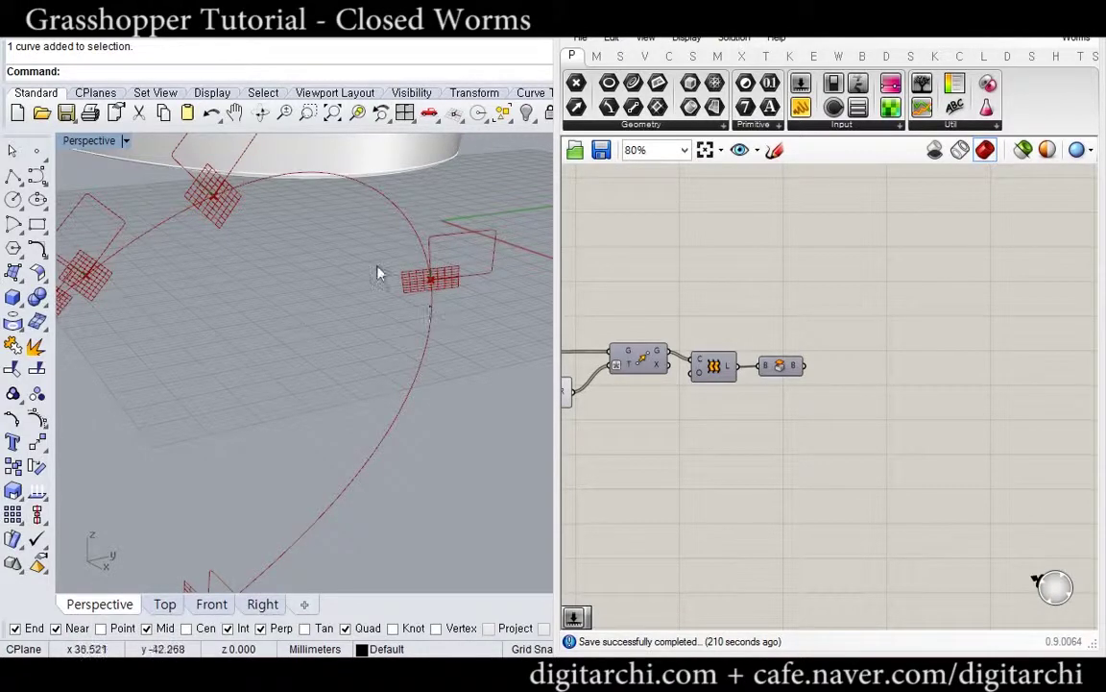
right_click_drag(377, 274, 277, 384)
scroll(276, 381, "down", 8)
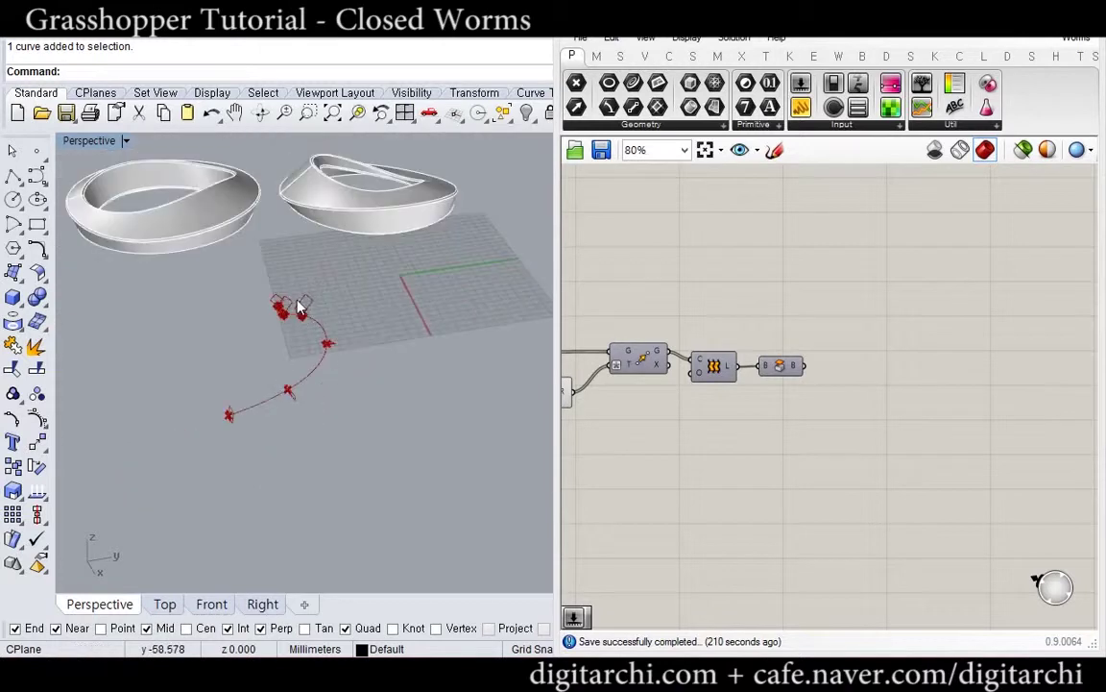
scroll(298, 307, "up", 3)
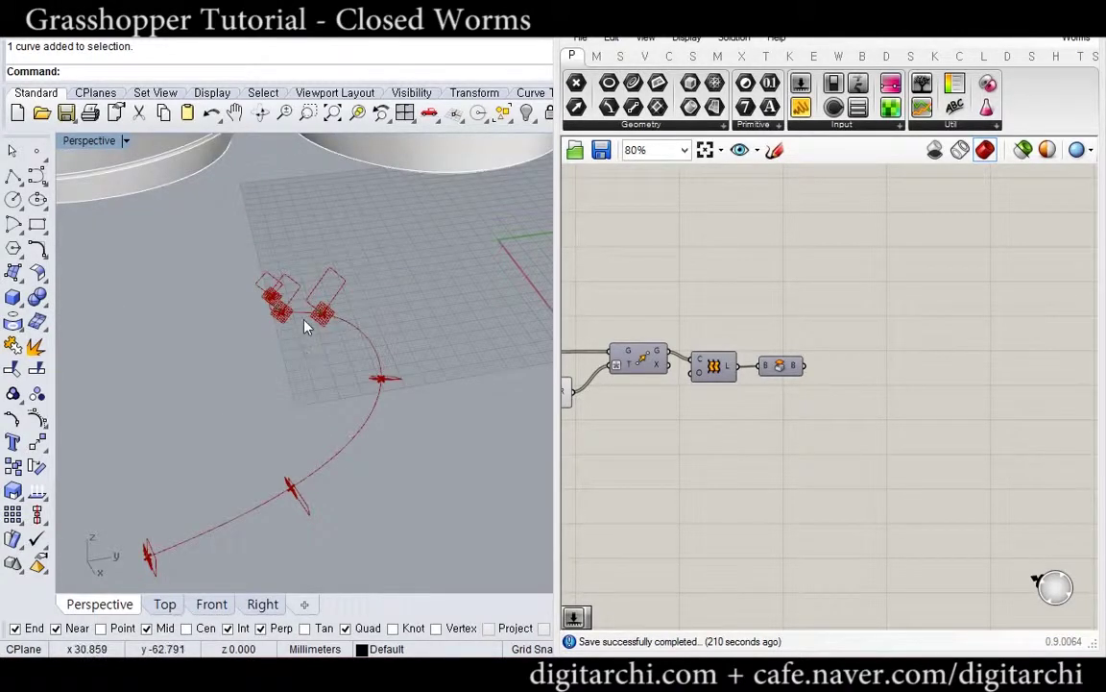
right_click_drag(324, 343, 314, 376)
Undo the control point moves on the guide curve and clear the selection.
key("ctrl+z")
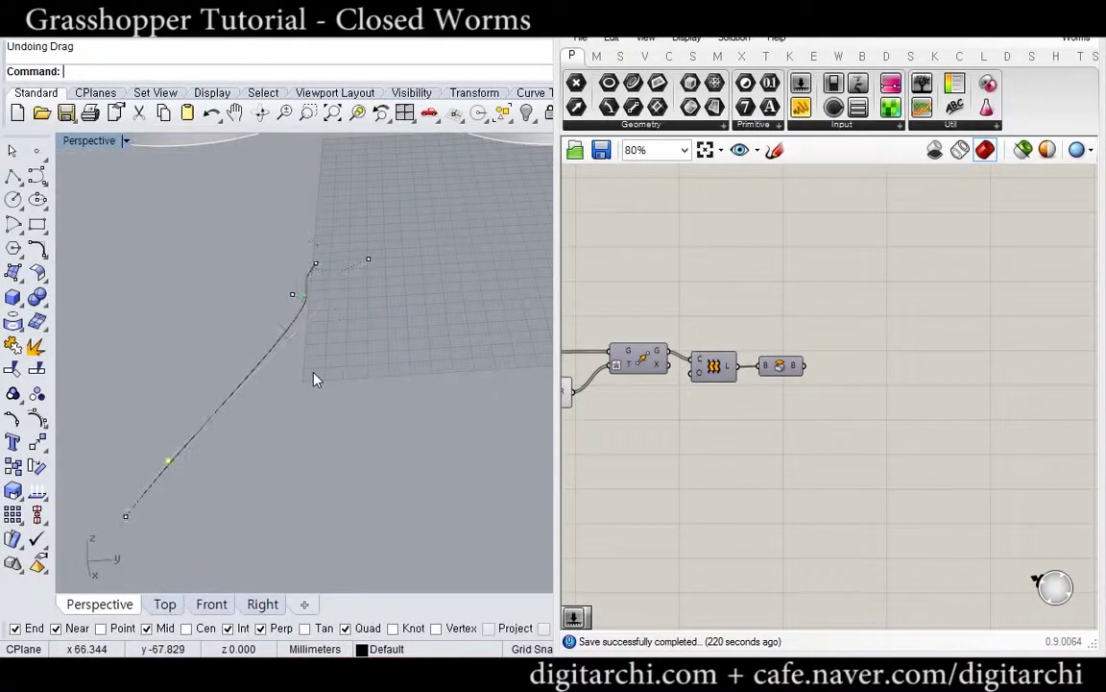
key("ctrl+z")
key("ctrl+z")
key("Escape")
key("Escape")
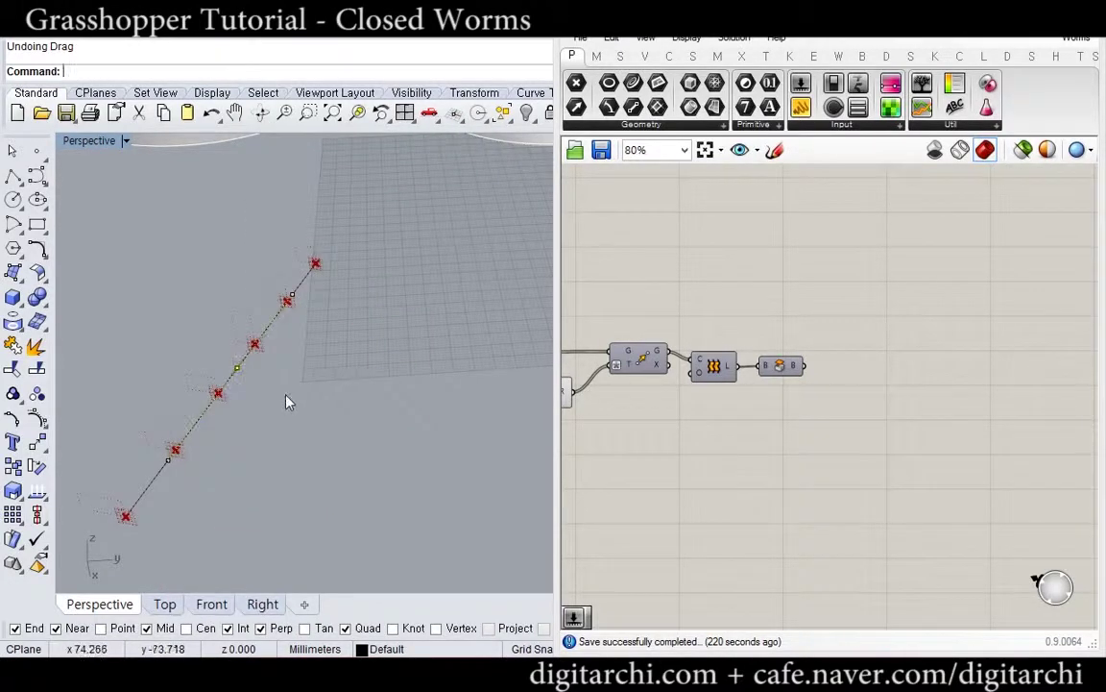
Try to display the control points of the straight guide curve.
right_click_drag(622, 416, 778, 419)
scroll(835, 429, "down", 5)
right_click(842, 432)
left_click(788, 442)
scroll(793, 440, "up", 8)
right_click_drag(290, 420, 338, 435)
key("F10")
left_click_drag(338, 435, 281, 388)
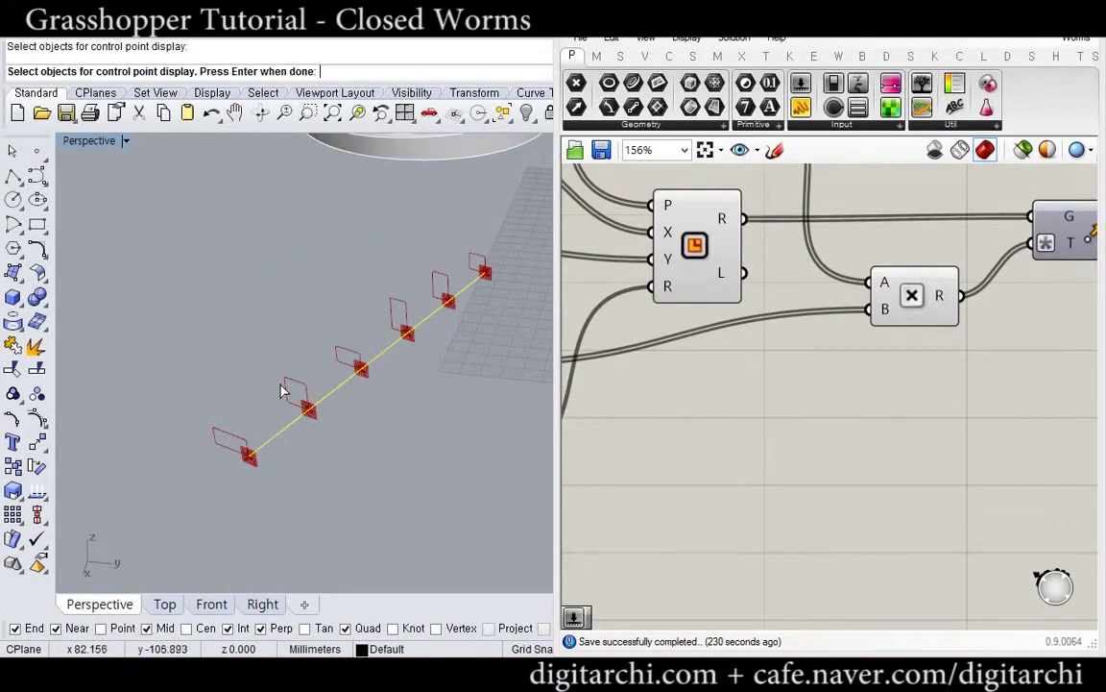
right_click_drag(281, 390, 249, 435)
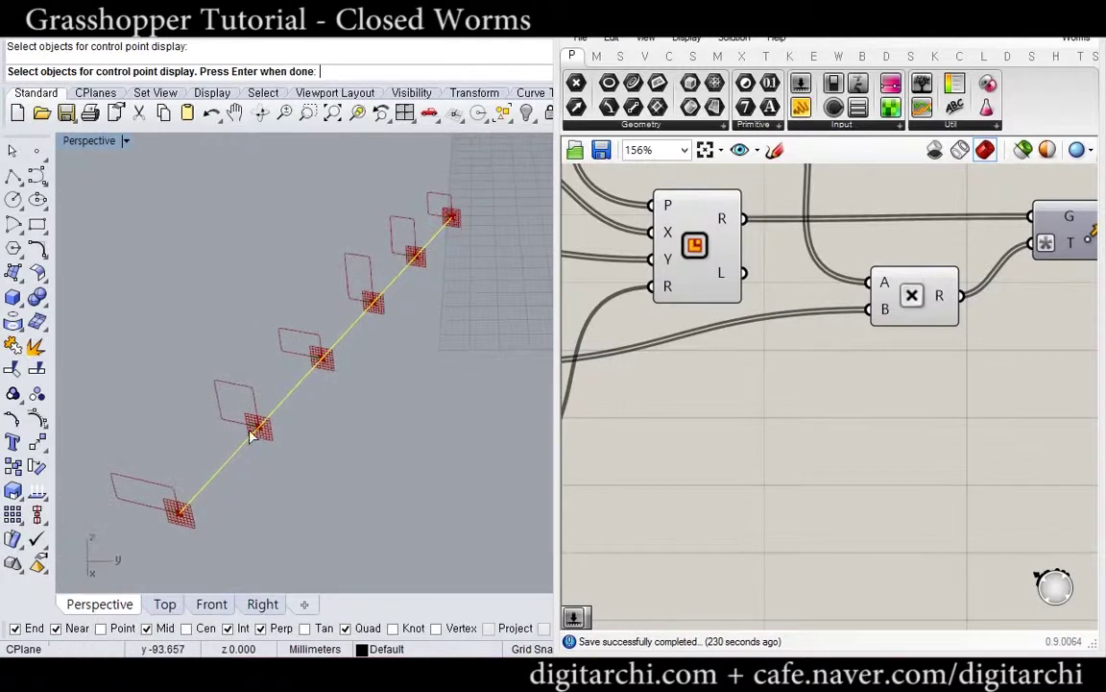
right_click(326, 447)
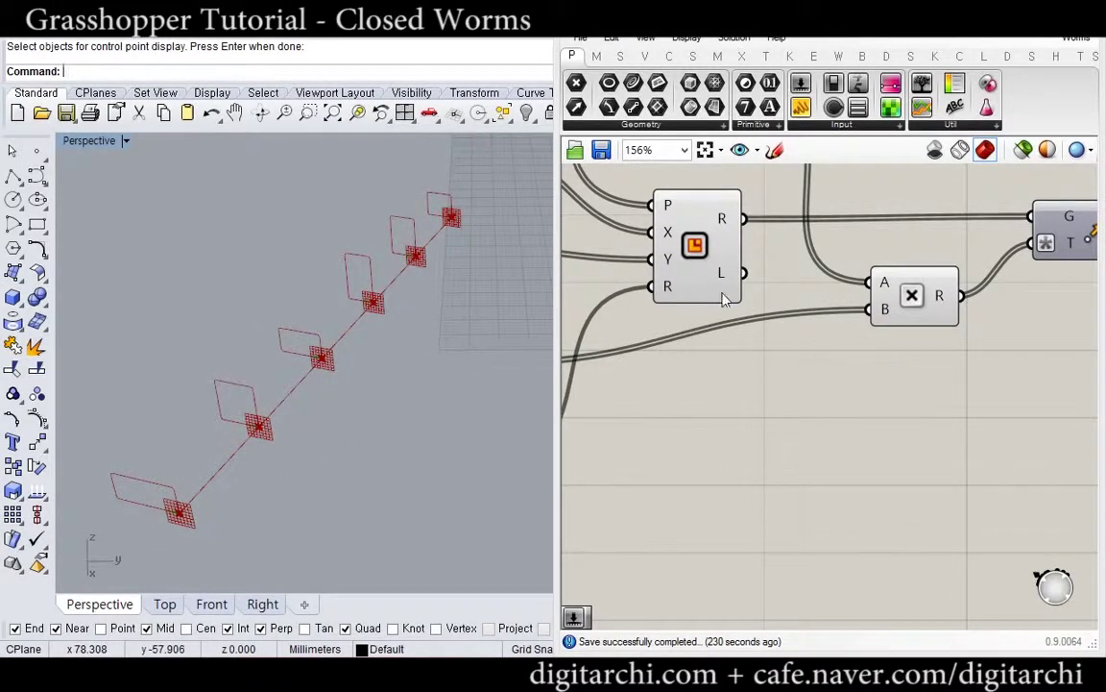
Add a Rotate component that takes the Rectangle component's R output as geometry, with its angle input in degrees.
double_click(728, 505)
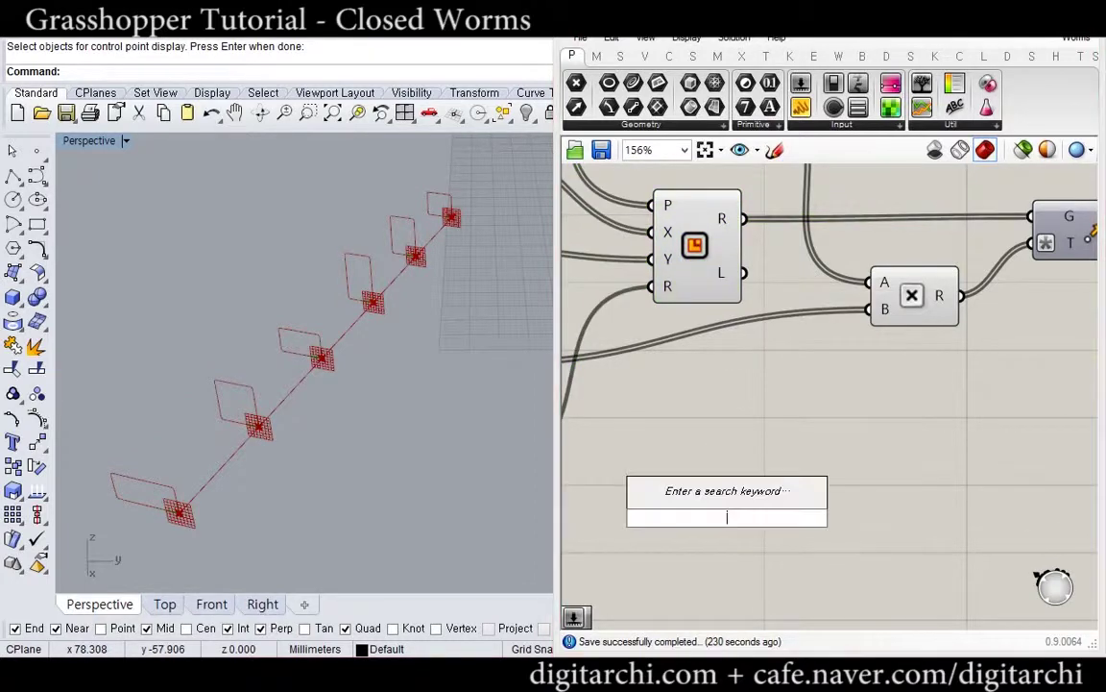
type("roate")
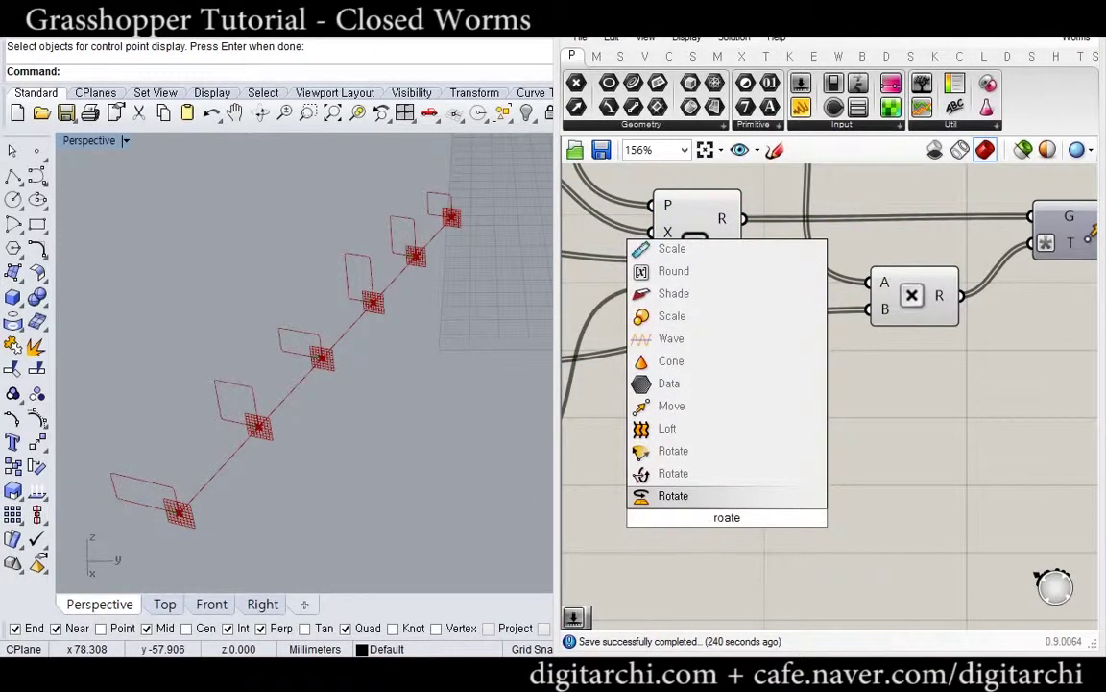
key("Return")
left_click_drag(717, 502, 813, 318)
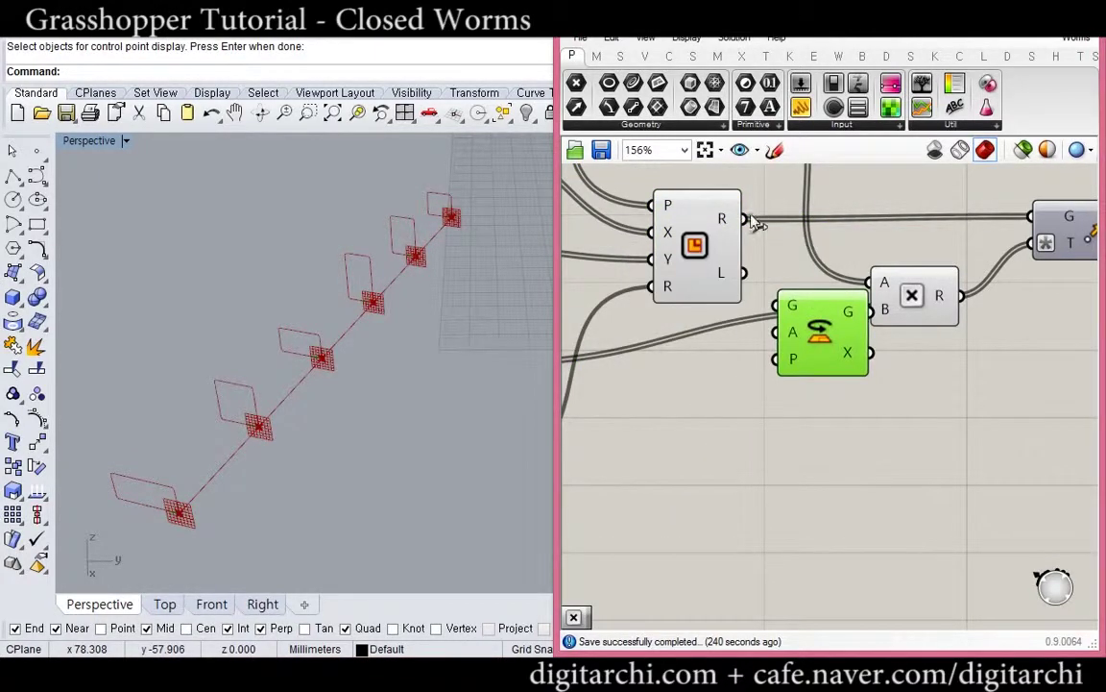
left_click_drag(745, 219, 810, 416)
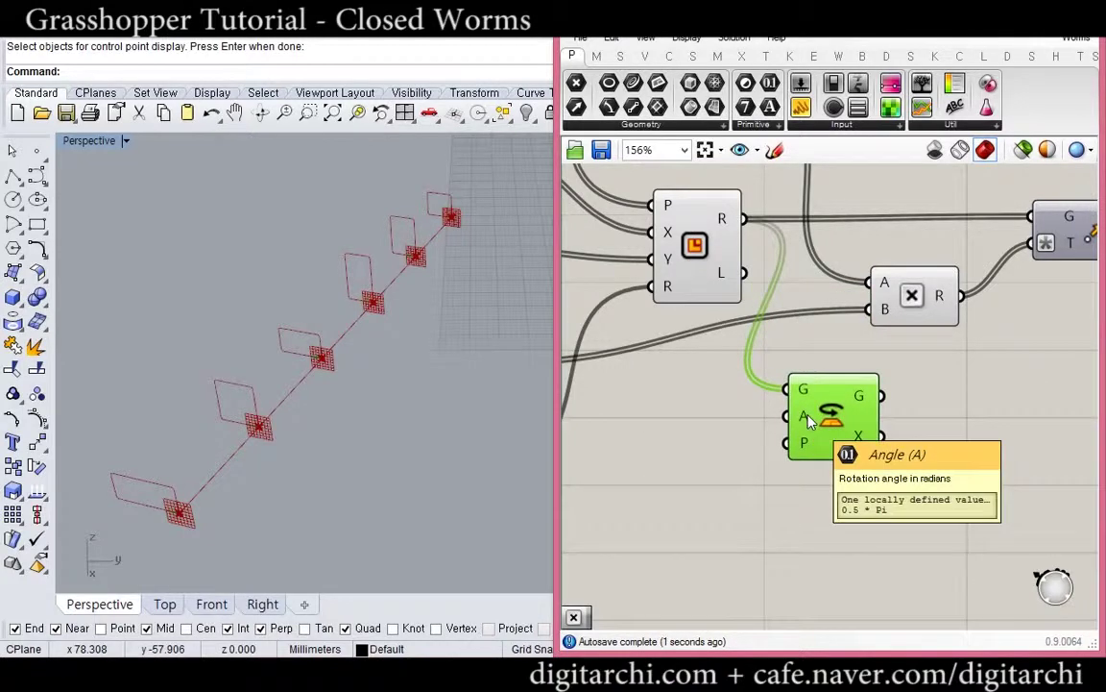
right_click(807, 417)
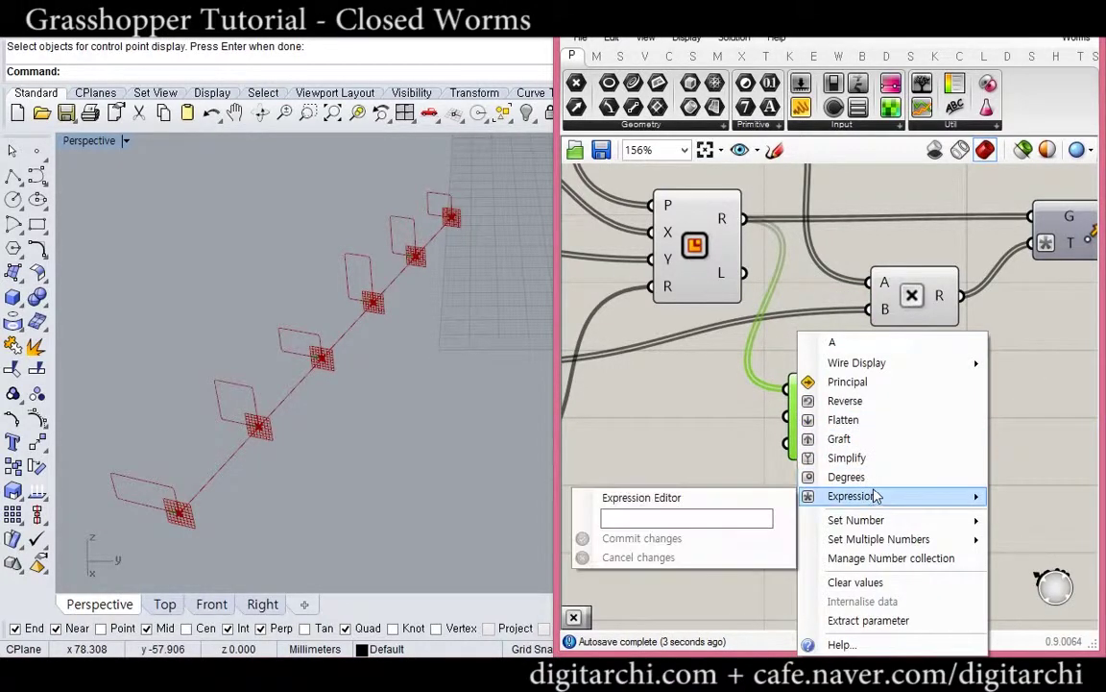
left_click(849, 478)
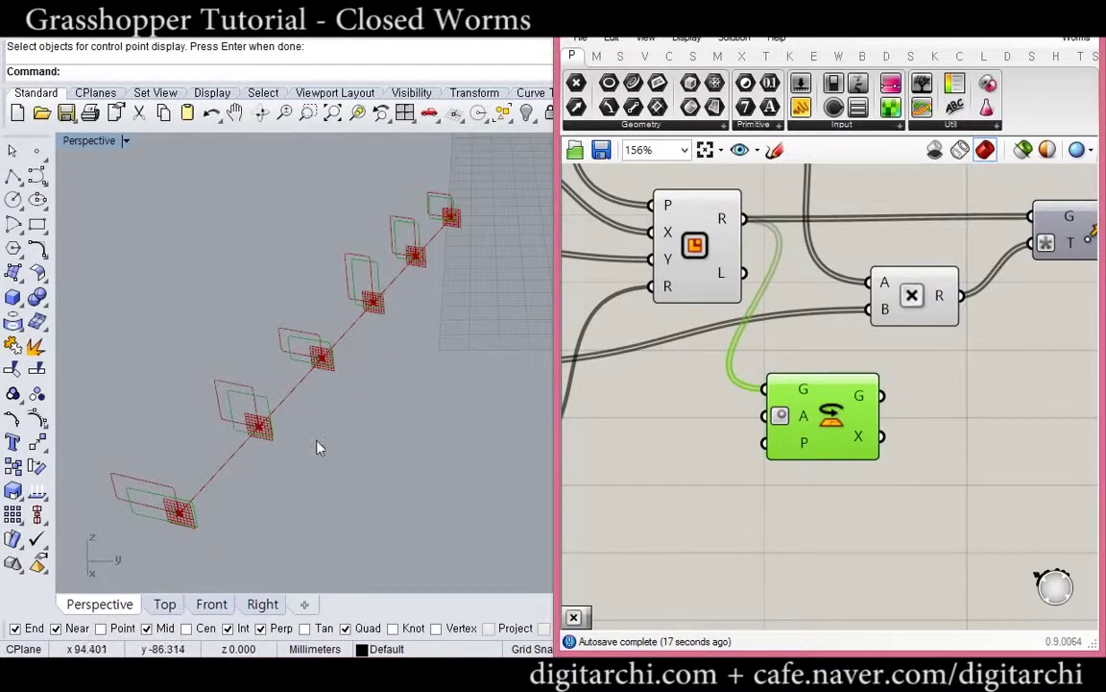
Connect the perpendicular frames output F to the plane input of the Rotate component.
scroll(322, 451, "down", 5)
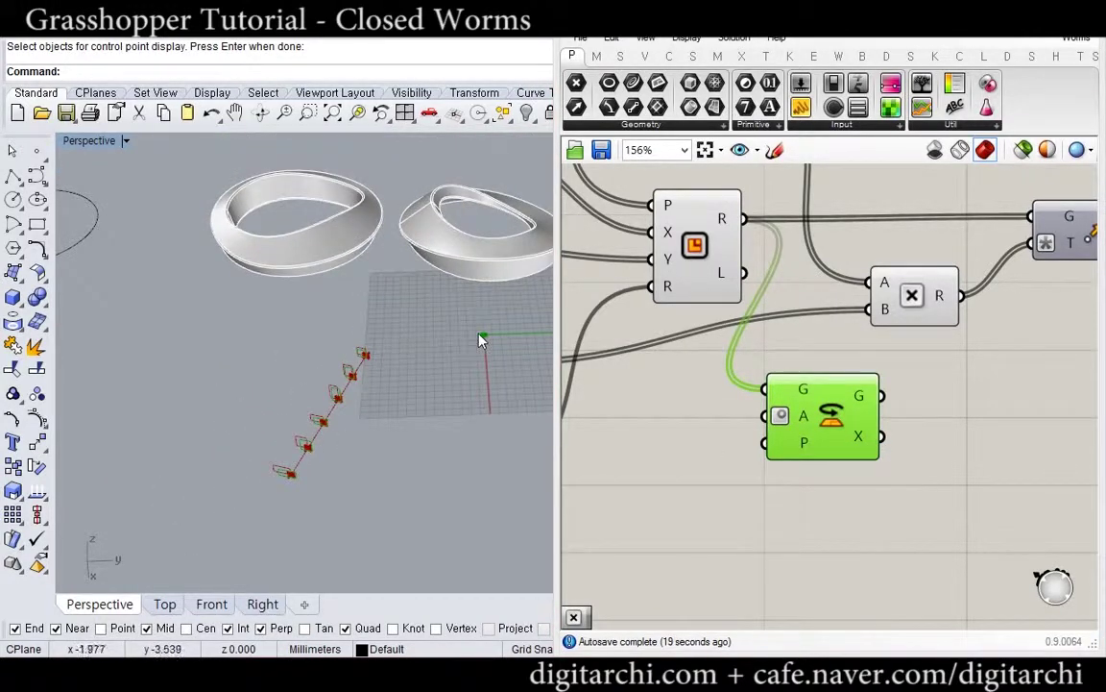
scroll(259, 468, "up", 3)
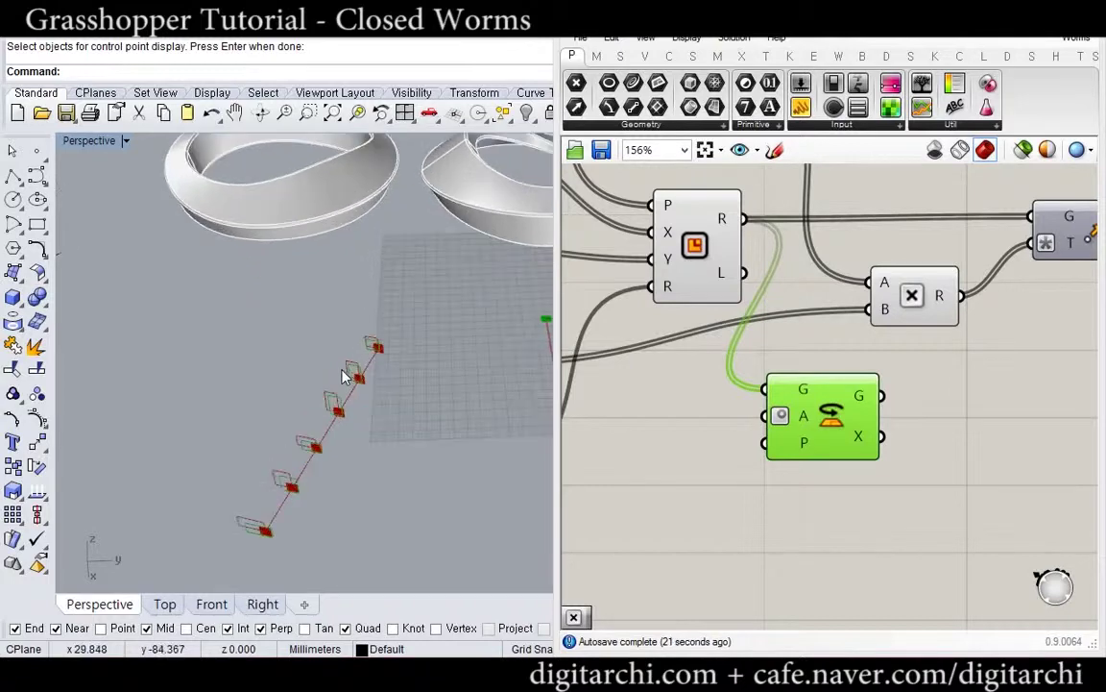
scroll(306, 455, "up", 4)
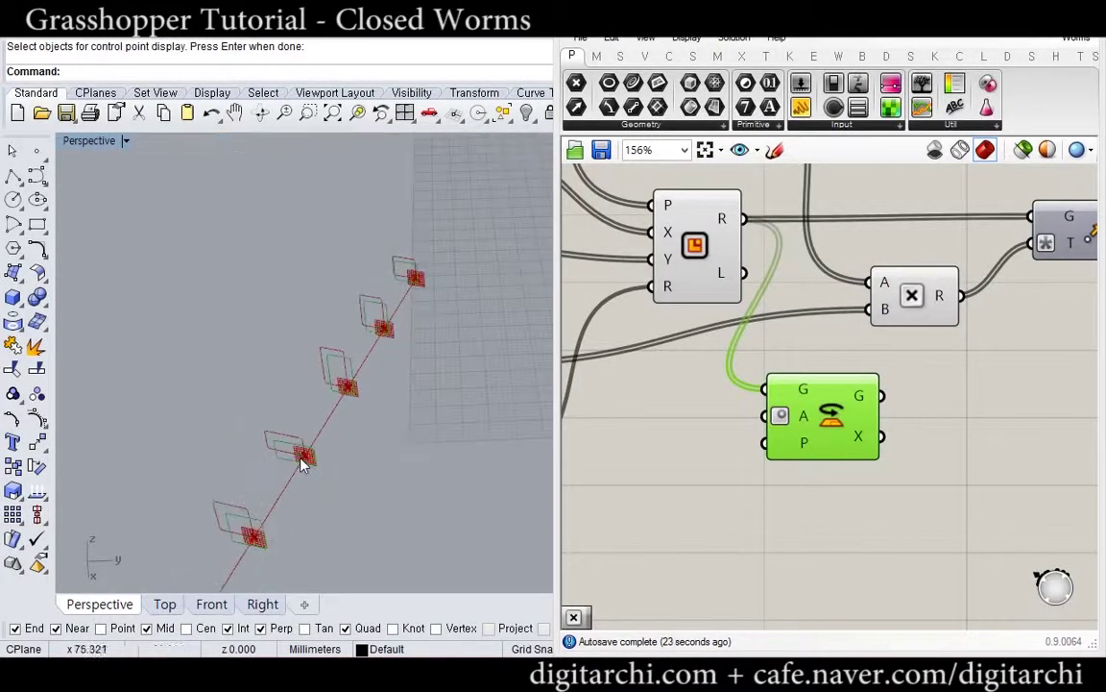
scroll(306, 455, "up", 3)
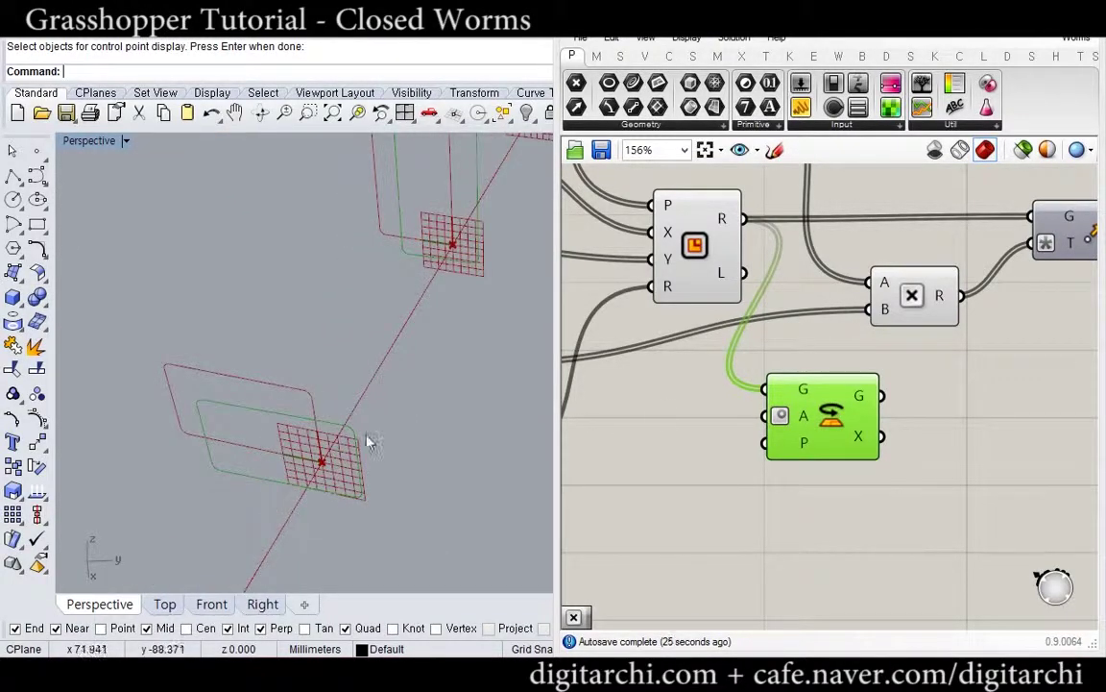
right_click_drag(680, 437, 716, 492)
scroll(717, 490, "down", 3)
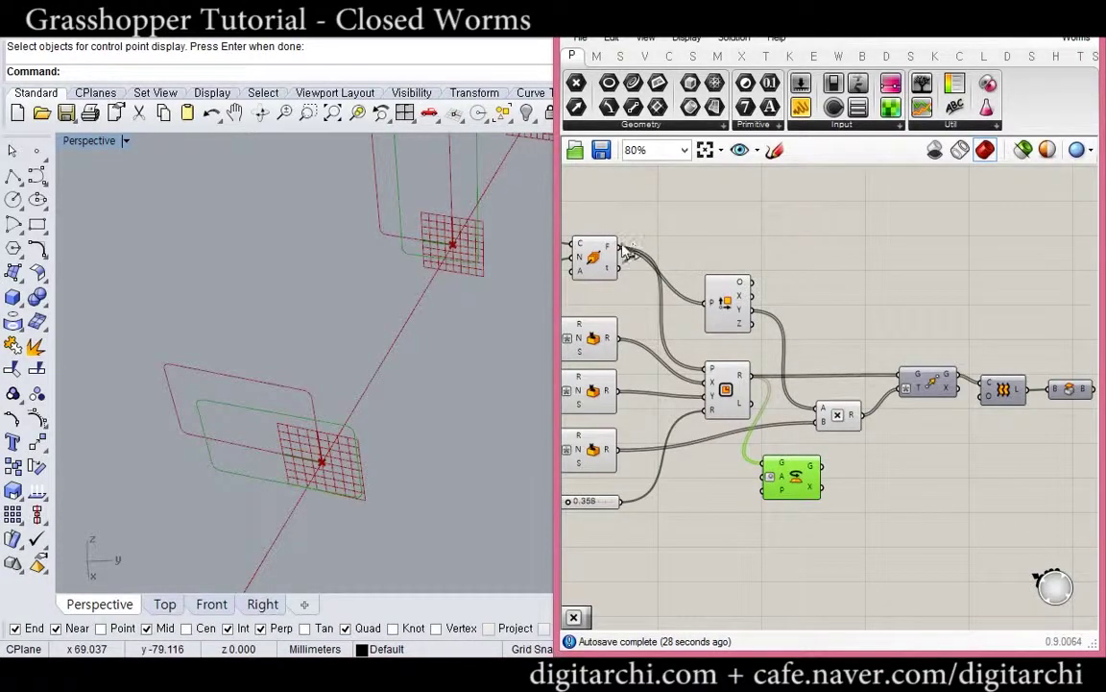
mouse_move(610, 248)
left_mouse_down()
mouse_move(655, 312)
mouse_move(591, 247)
mouse_move(608, 232)
left_mouse_up()
left_click_drag(631, 192, 569, 511)
left_click(574, 205)
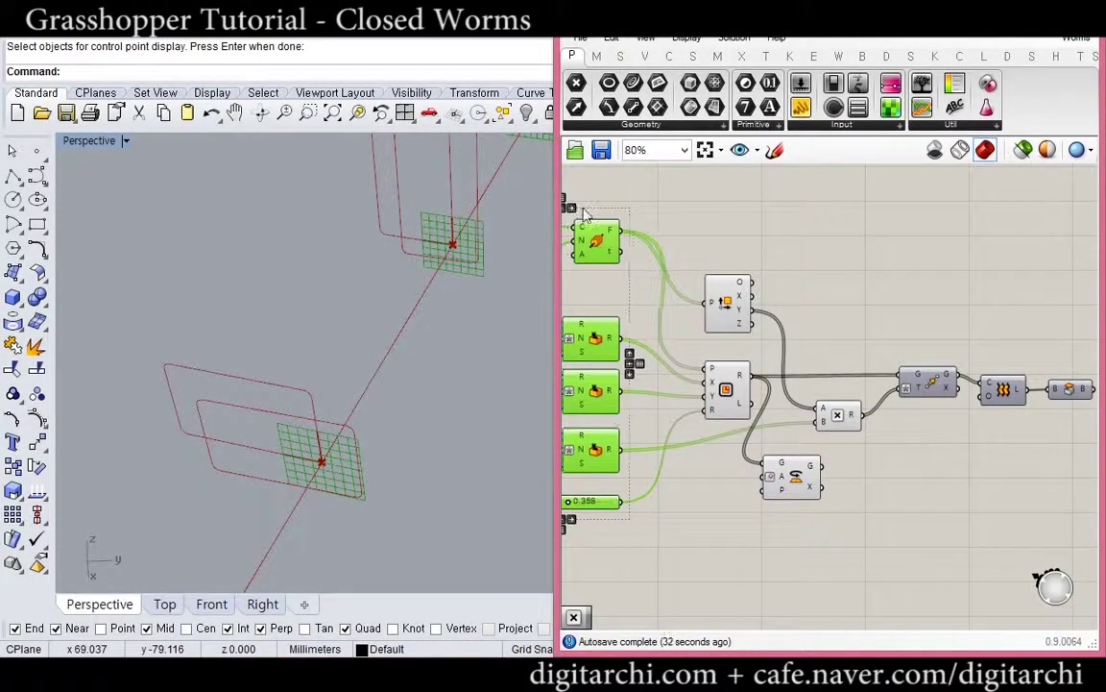
left_click(625, 206)
left_click_drag(620, 230, 765, 494)
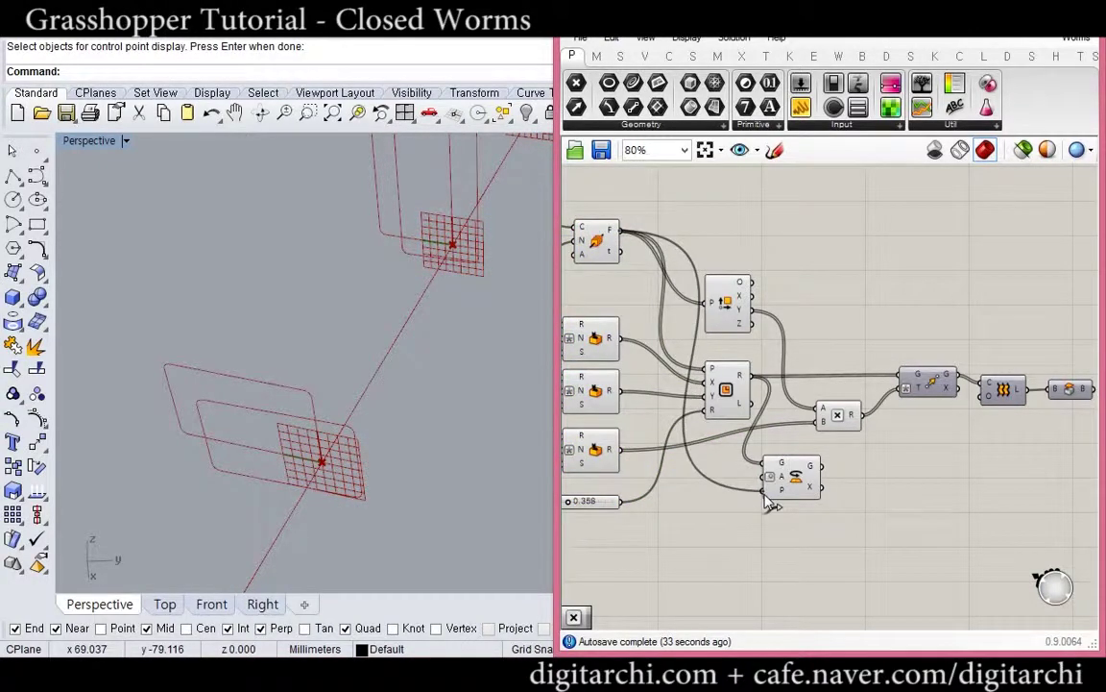
Add a decimal number slider from 0 to 360, connect it to the Rotate component's angle input, and set it to 71.42.
right_click_drag(303, 466, 283, 446)
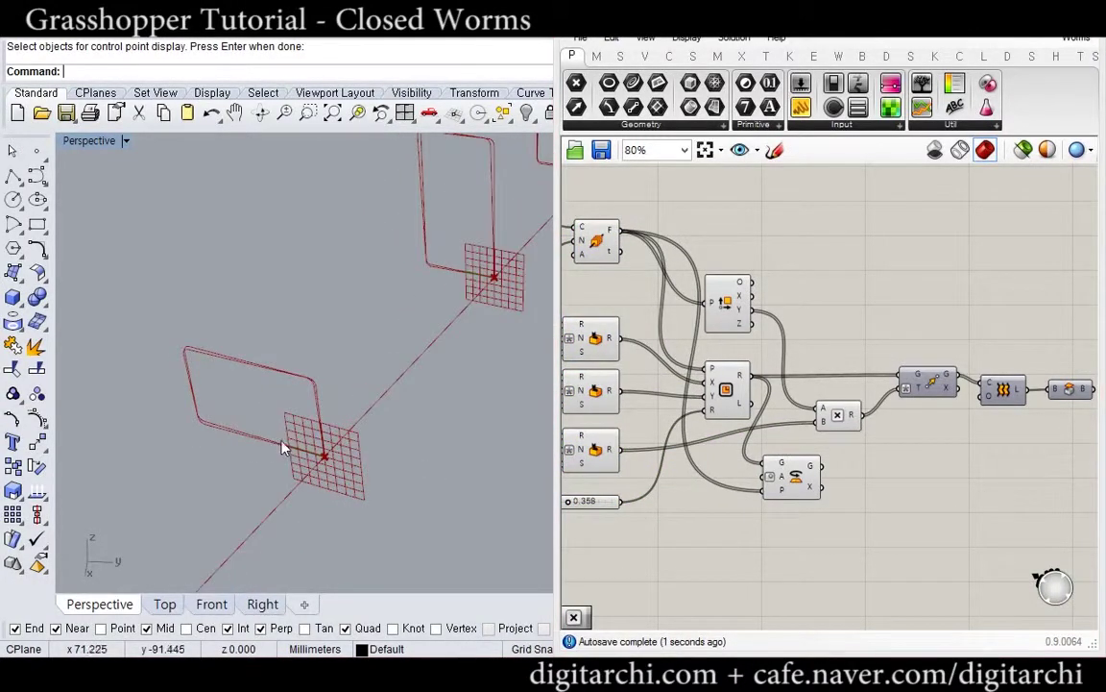
scroll(284, 445, "up", 5)
scroll(285, 444, "down", 1)
double_click(649, 510)
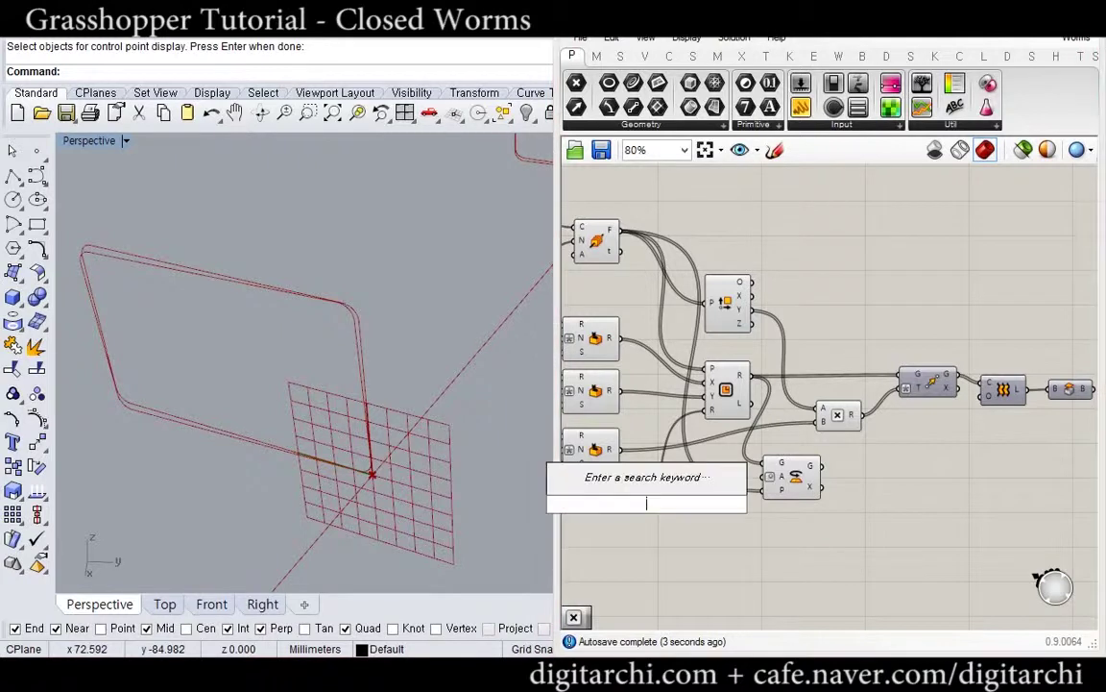
type("0<360")
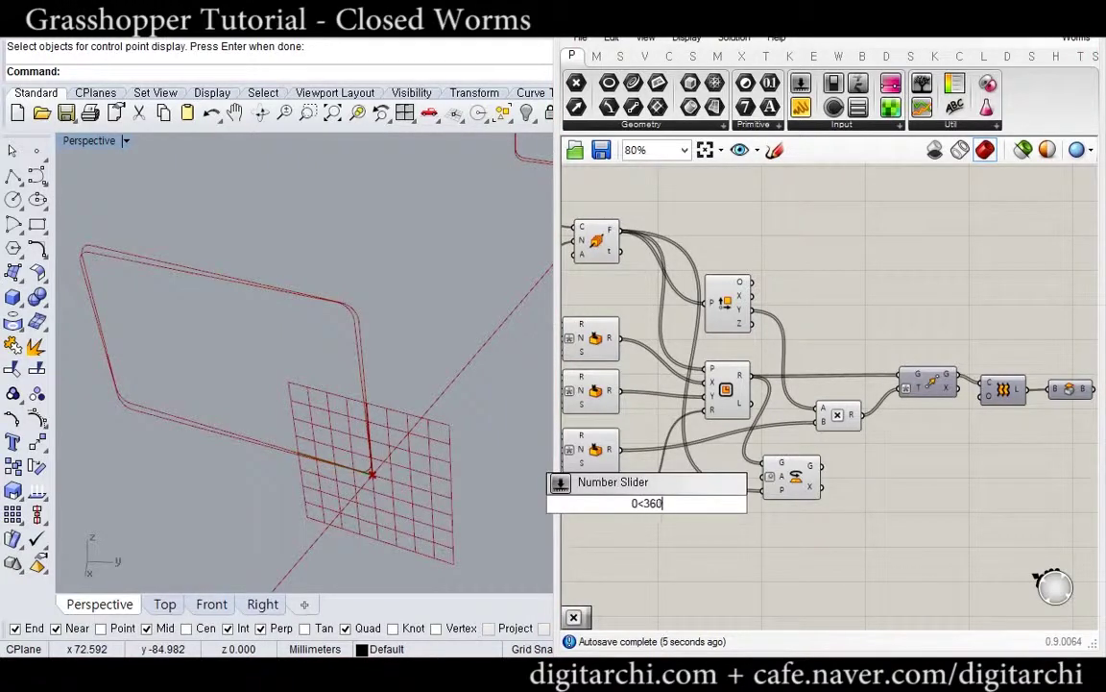
type(".")
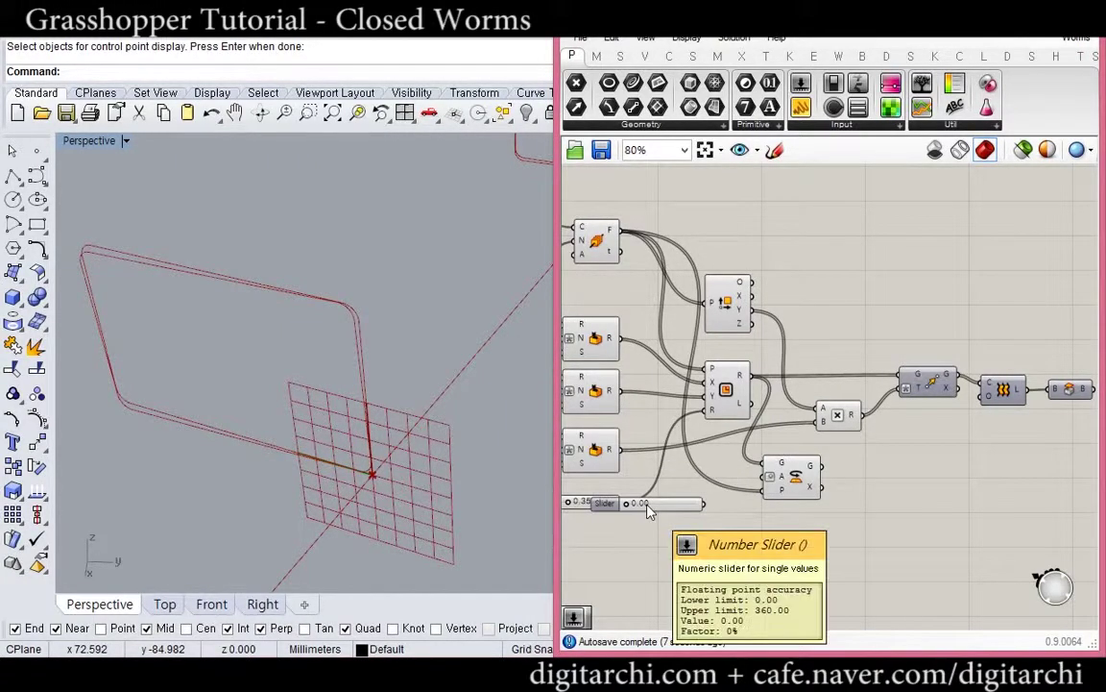
key("Return")
scroll(759, 522, "up", 3)
left_click_drag(790, 518, 821, 443)
left_click_drag(646, 519, 679, 521)
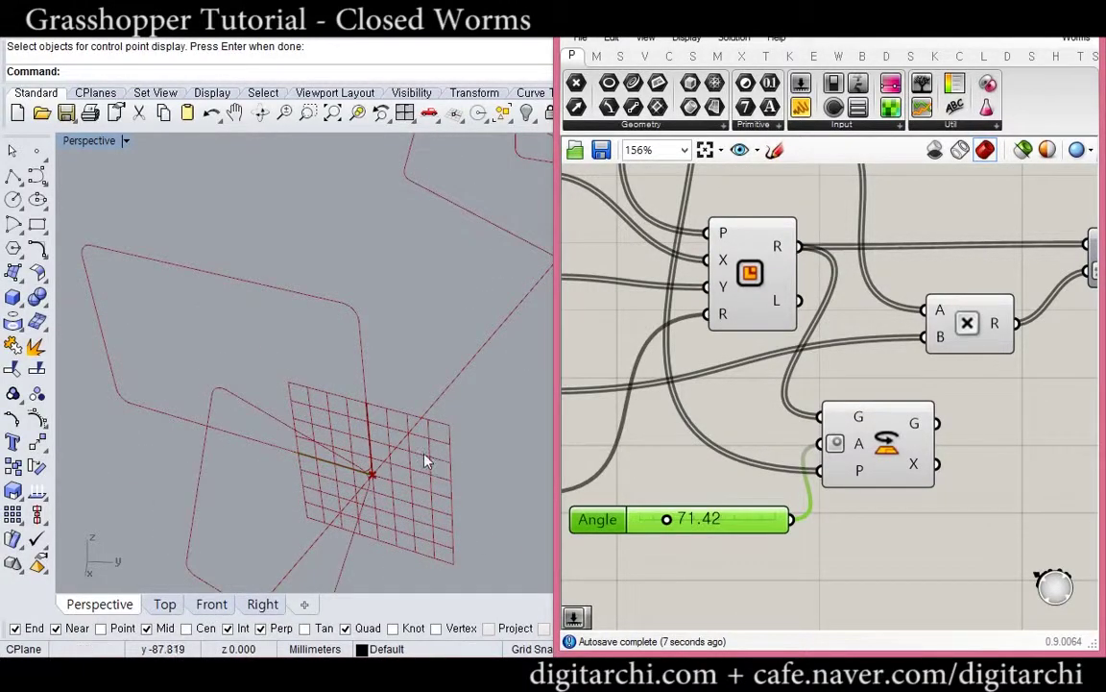
Turn off the preview of the Rectangle component feeding the Rotate component.
right_click_drag(424, 452, 384, 442)
scroll(386, 443, "down", 12)
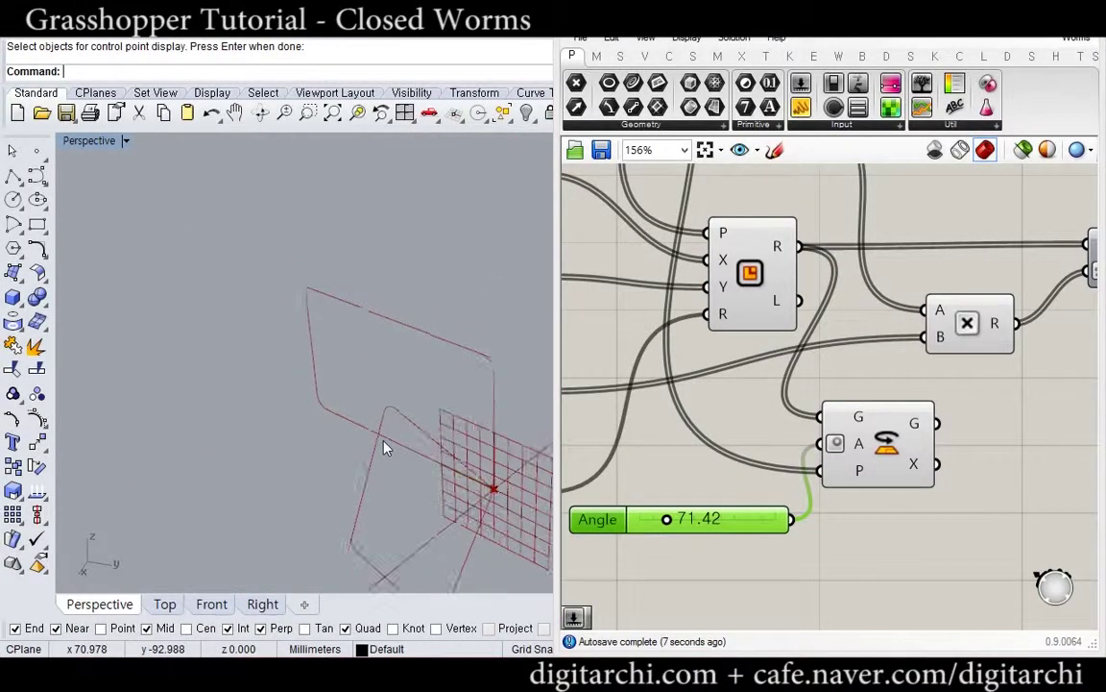
left_click(766, 282)
middle_click(766, 280)
left_click(842, 276)
right_click_drag(864, 333, 820, 298)
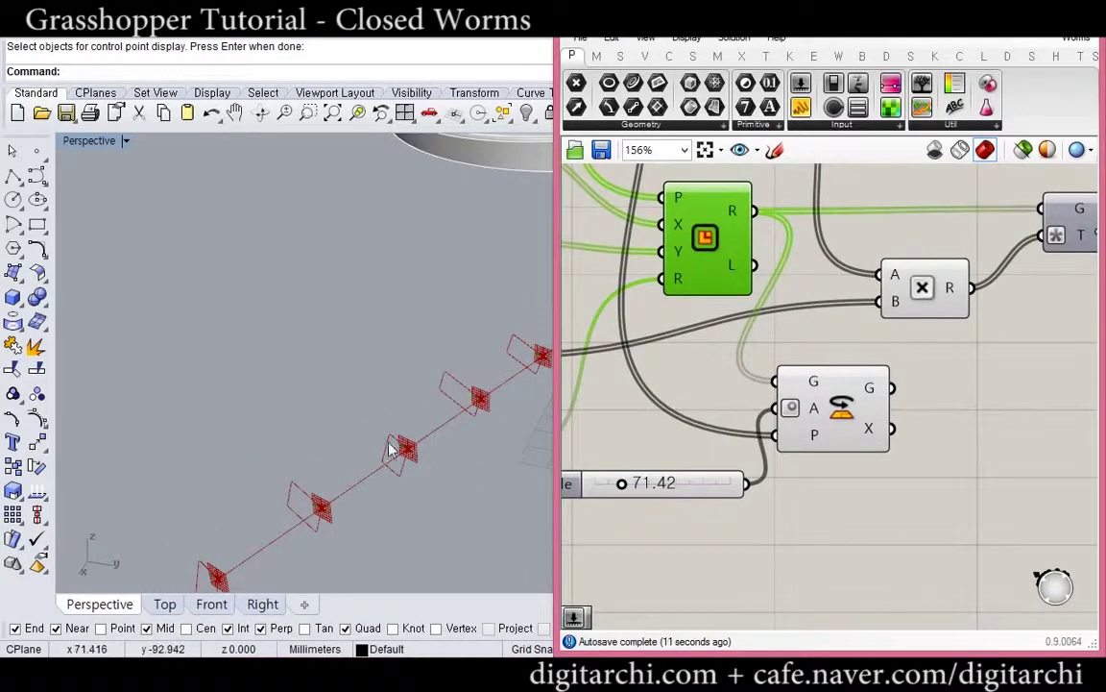
Shift the Rotate component away from the Angle slider and place a Random component below the slider.
scroll(294, 415, "down", 4)
right_click_drag(391, 449, 336, 413)
scroll(336, 461, "up", 2)
right_click_drag(336, 476, 350, 437)
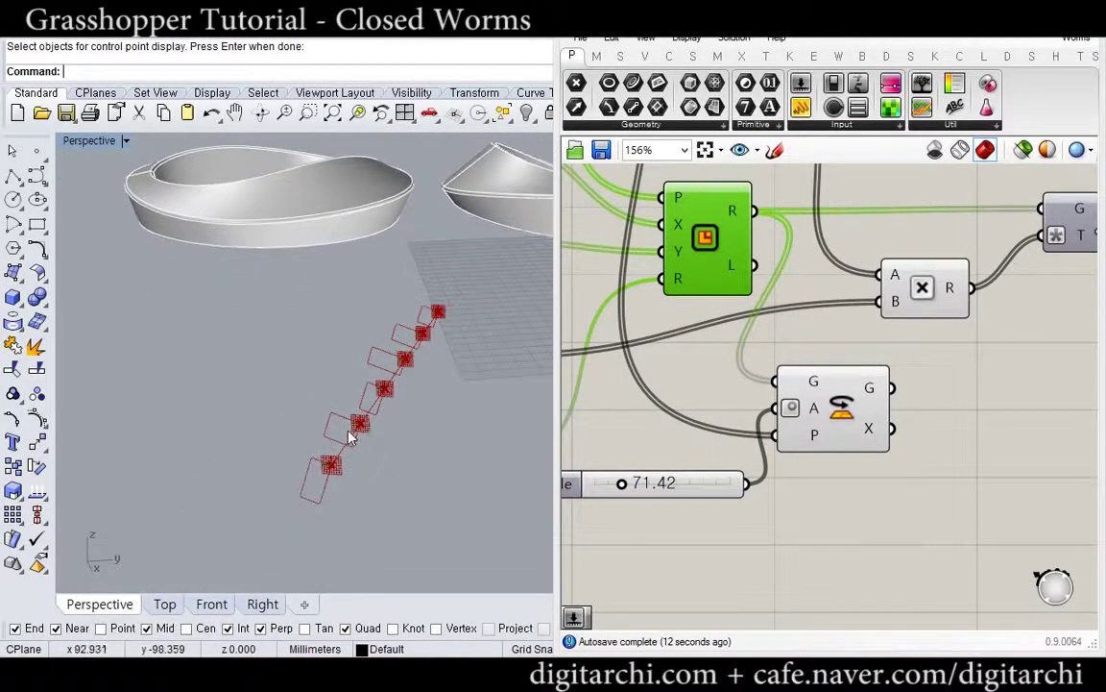
left_click_drag(786, 432, 867, 475)
double_click(789, 534)
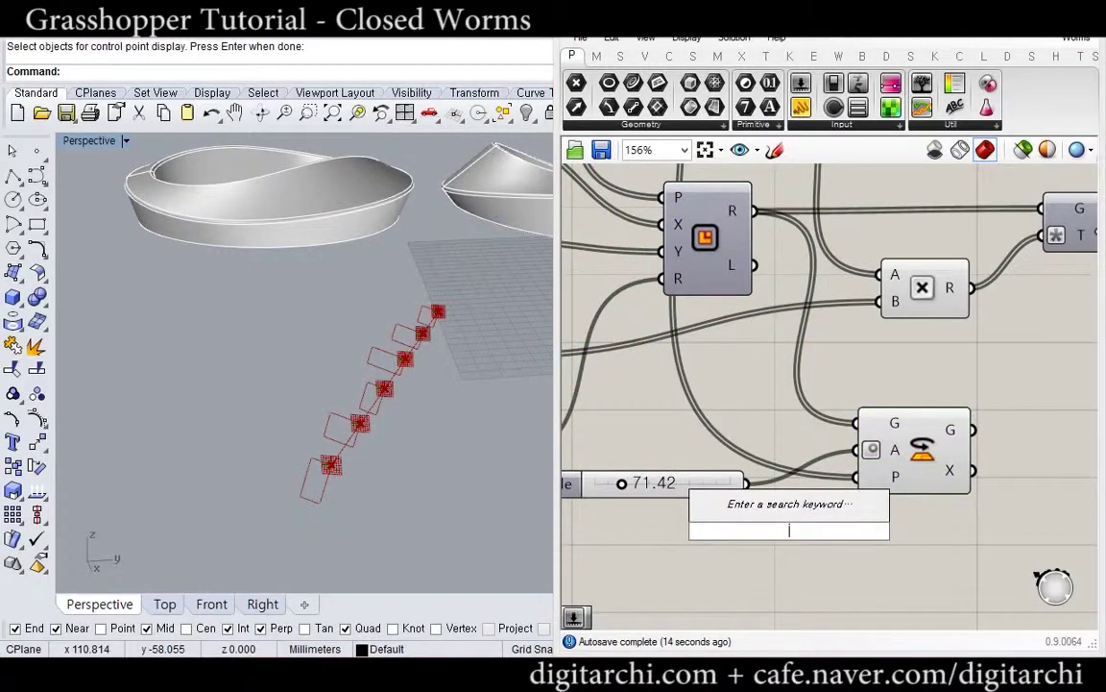
type("random")
key("Return")
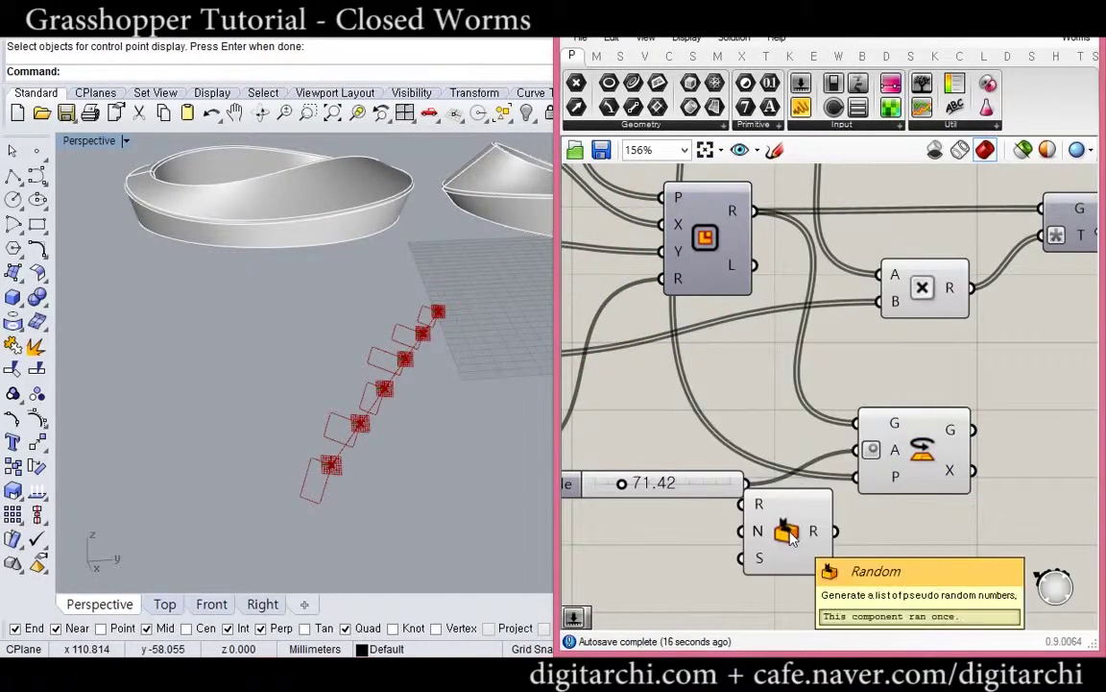
left_click_drag(778, 536, 720, 593)
Set the domain of the new Random component's range input to 0.0 To 90.0.
right_click(690, 566)
mouse_move(812, 527)
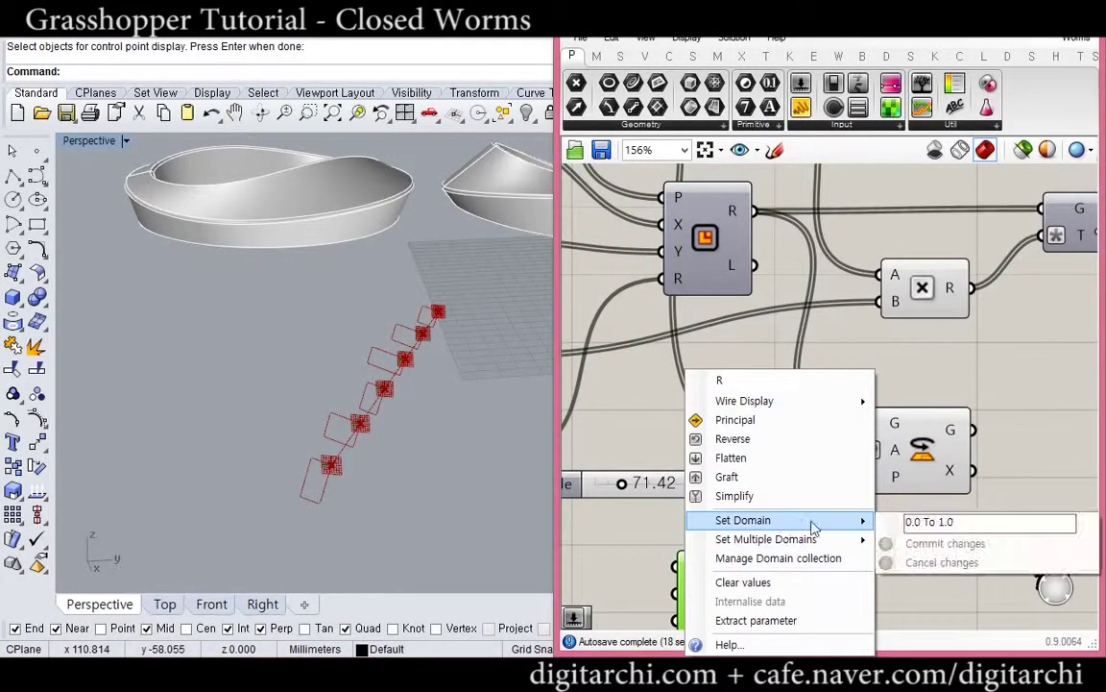
left_click(956, 523)
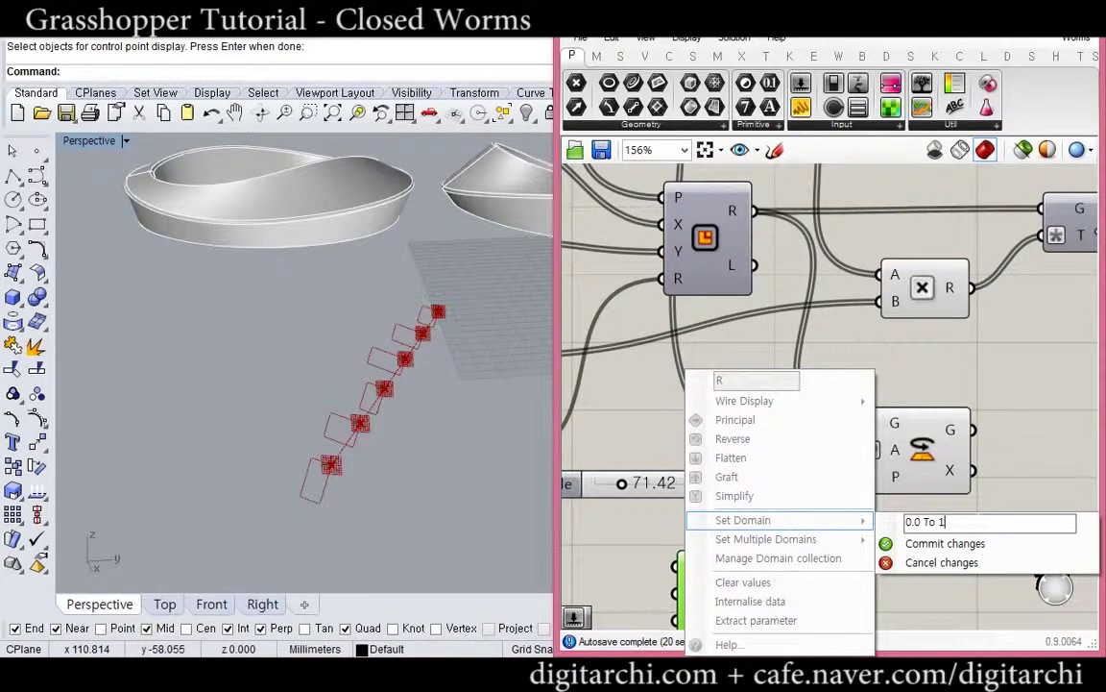
left_click(939, 542)
right_click_drag(863, 539, 834, 399)
mouse_move(661, 422)
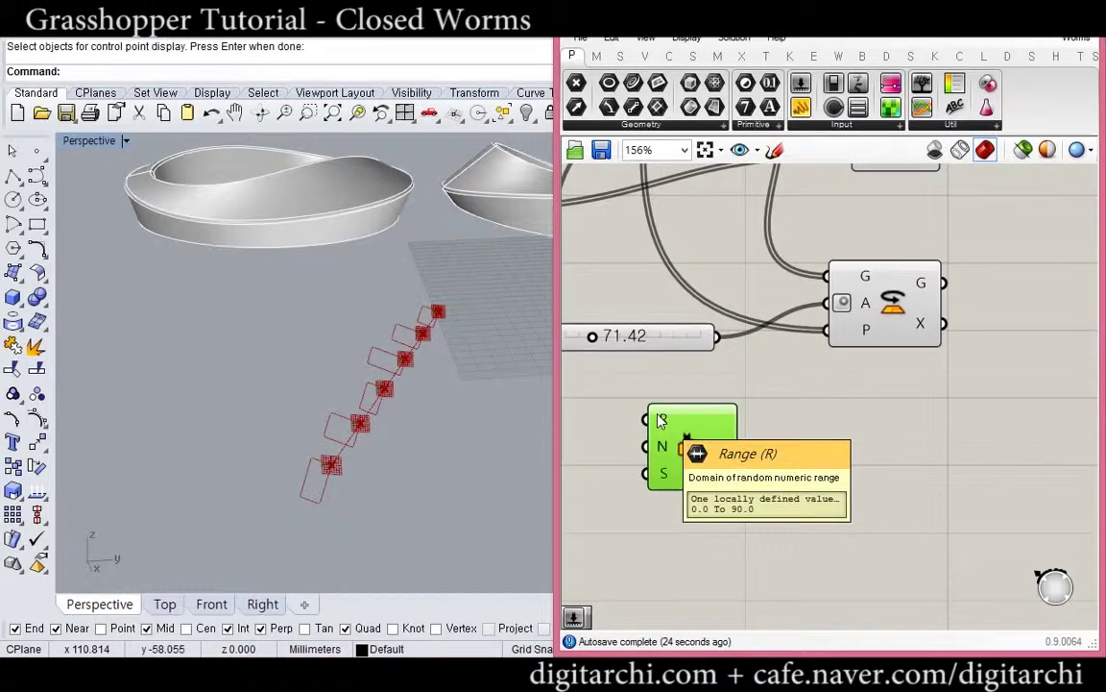
scroll(711, 427, "down", 5)
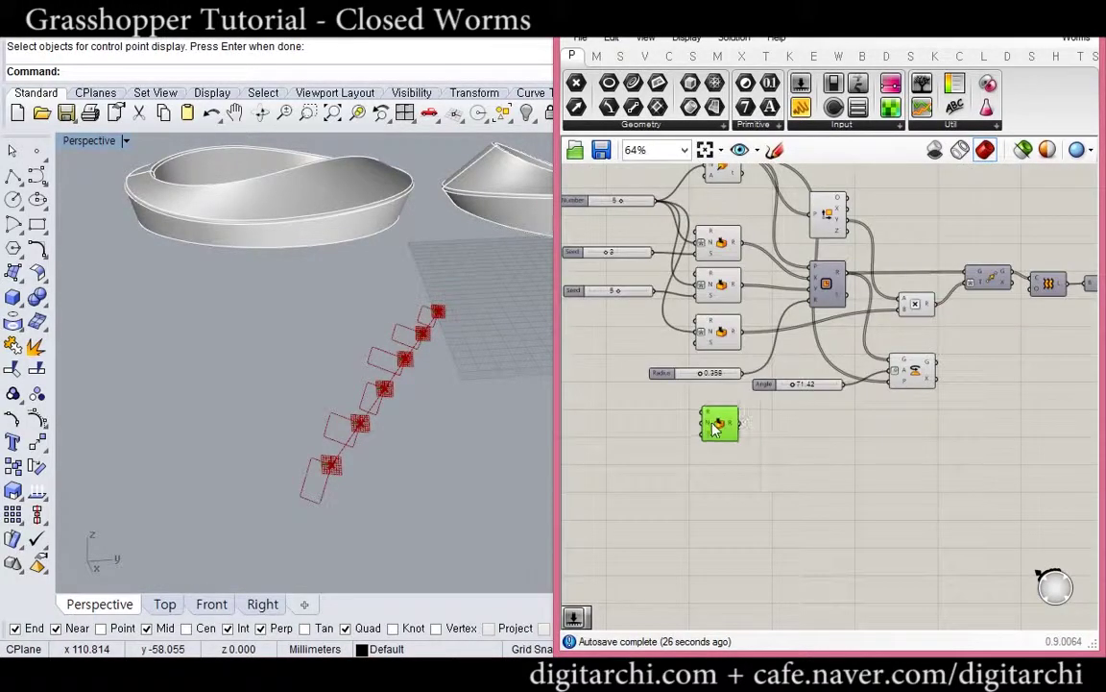
scroll(715, 429, "up", 5)
right_click(741, 468)
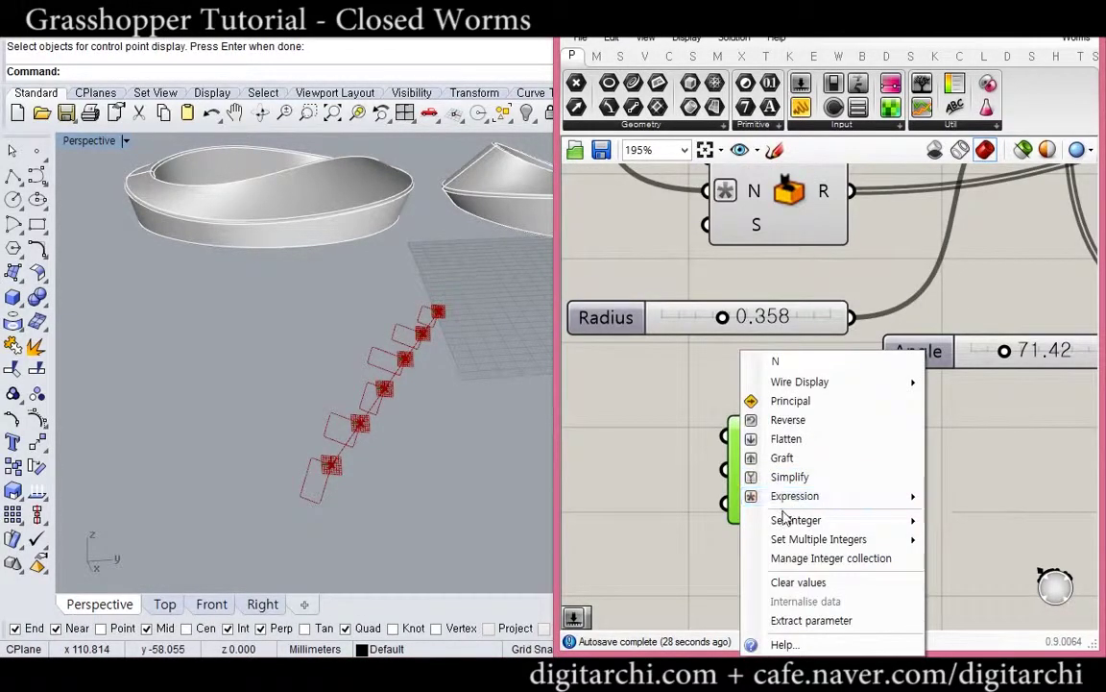
key("Escape")
right_click(740, 468)
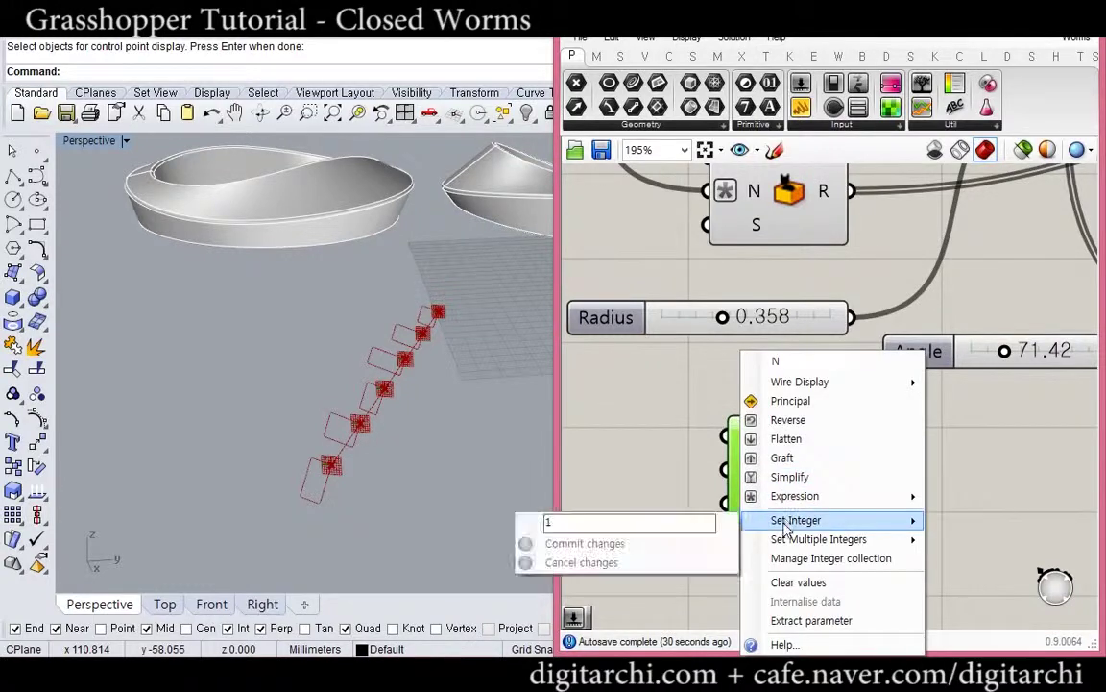
left_click(692, 525)
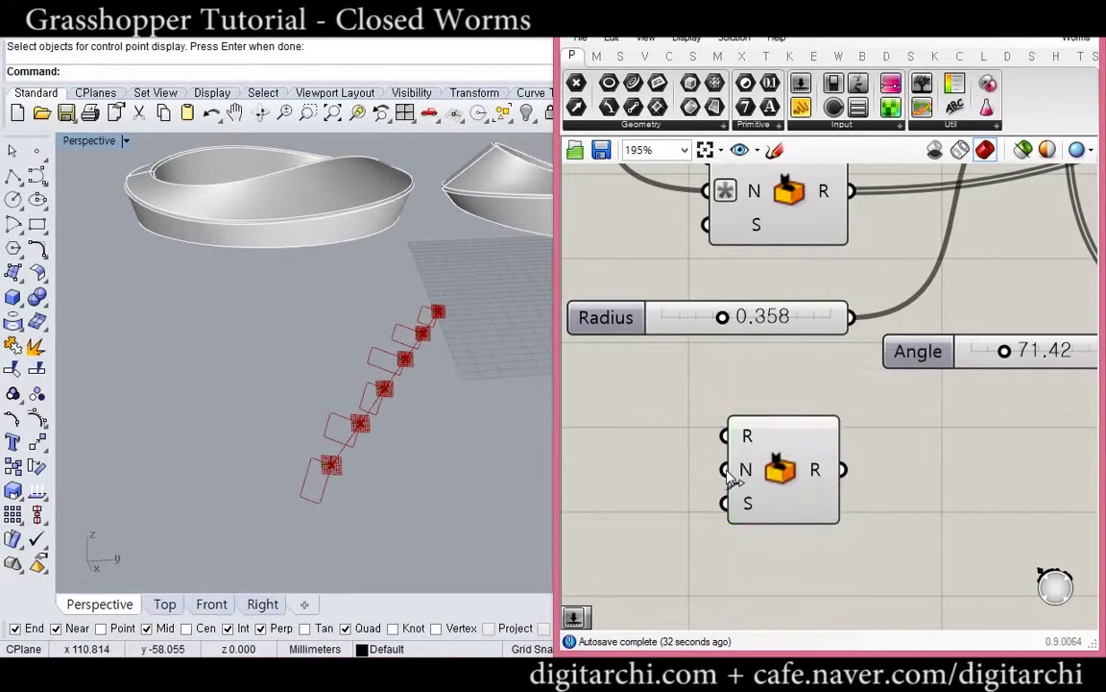
right_click(748, 475)
mouse_move(759, 520)
left_click(701, 525)
type("6")
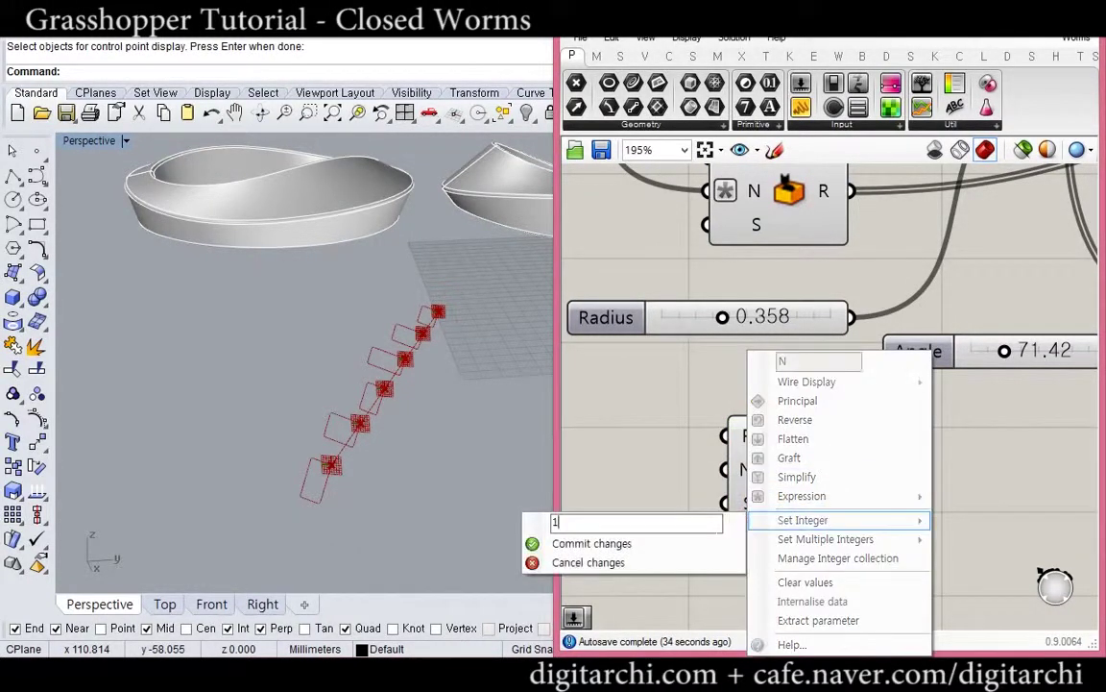
left_click(698, 538)
Add an expression based on N to the new Random component's N input and connect the Number slider to that input.
right_click(740, 468)
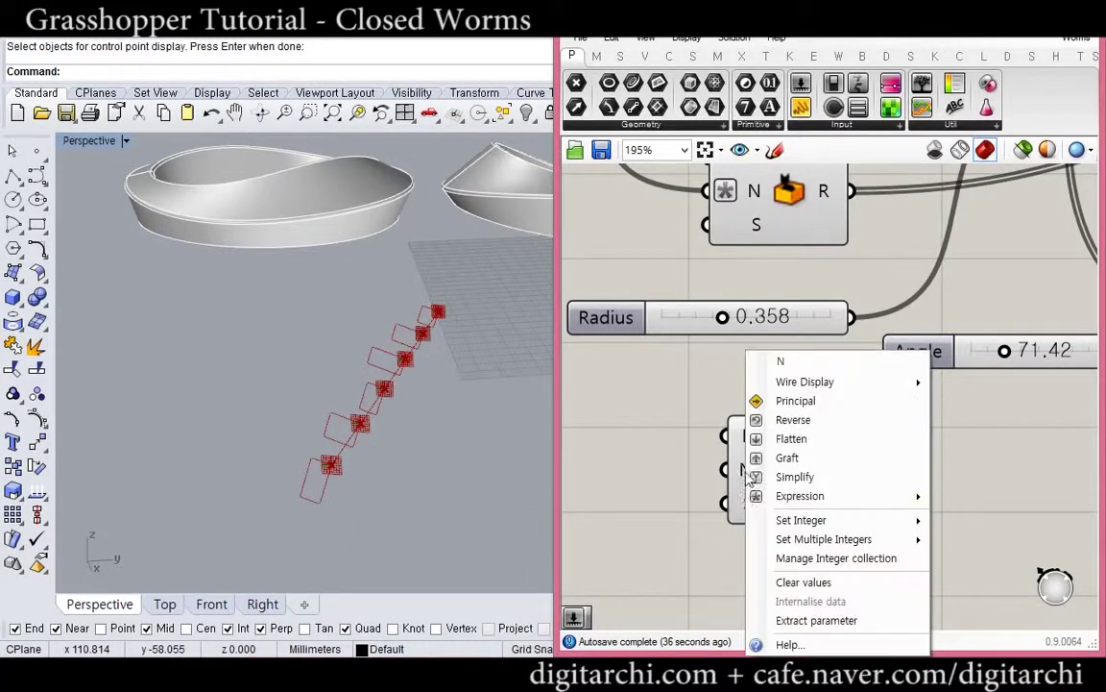
mouse_move(780, 525)
mouse_move(768, 496)
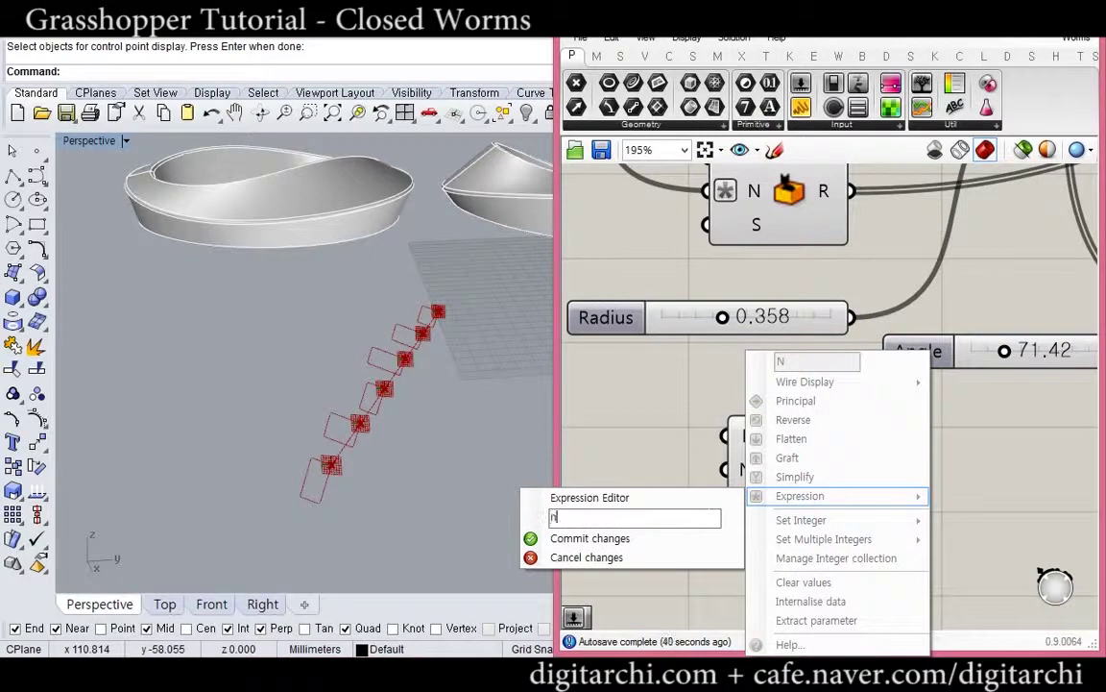
left_click(660, 537)
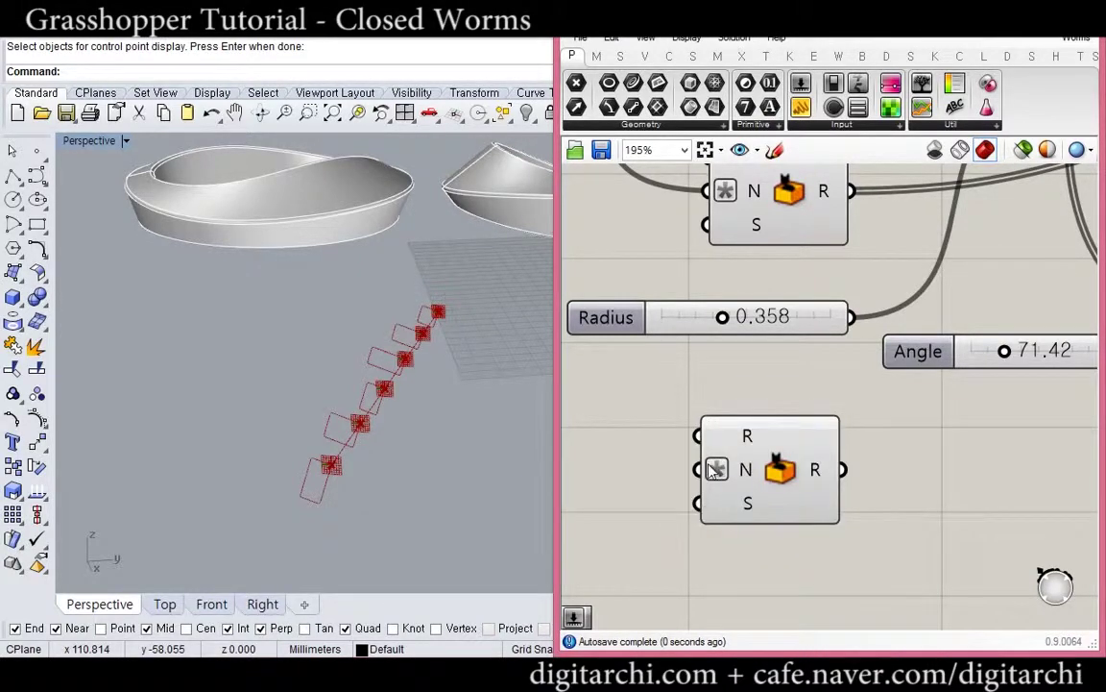
scroll(707, 466, "down", 5)
left_click_drag(706, 466, 670, 245)
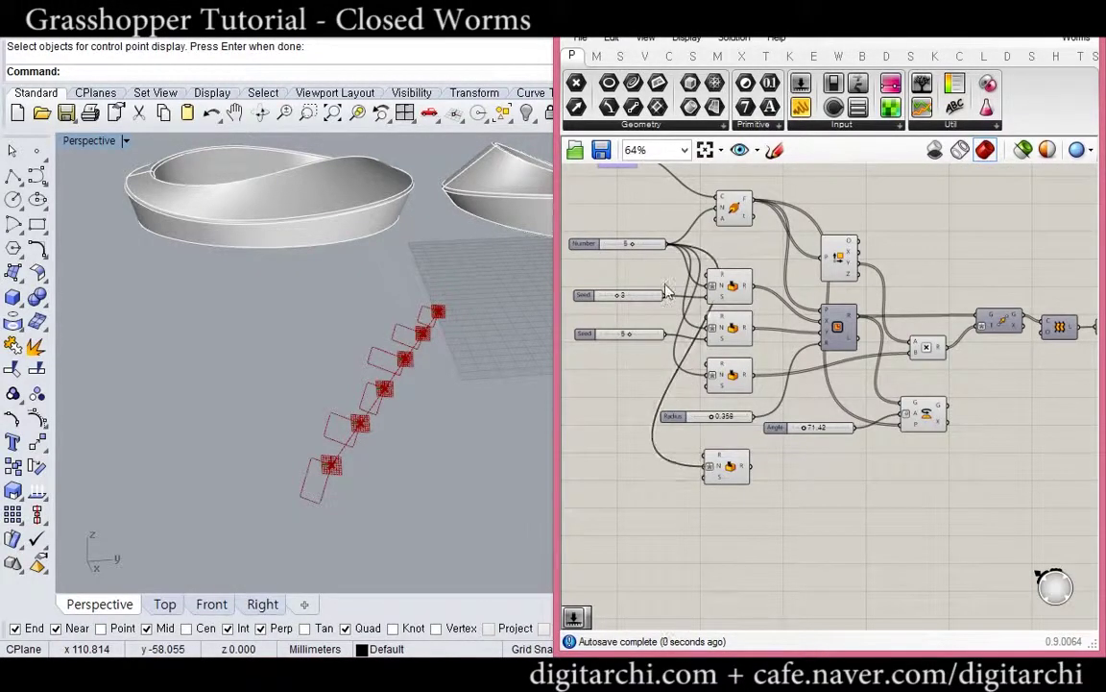
Duplicate the Seed slider with value 5 twice, for the seed inputs of the third Random component and the new one.
right_click_drag(772, 483, 817, 489)
scroll(760, 473, "up", 3)
scroll(713, 459, "down", 1)
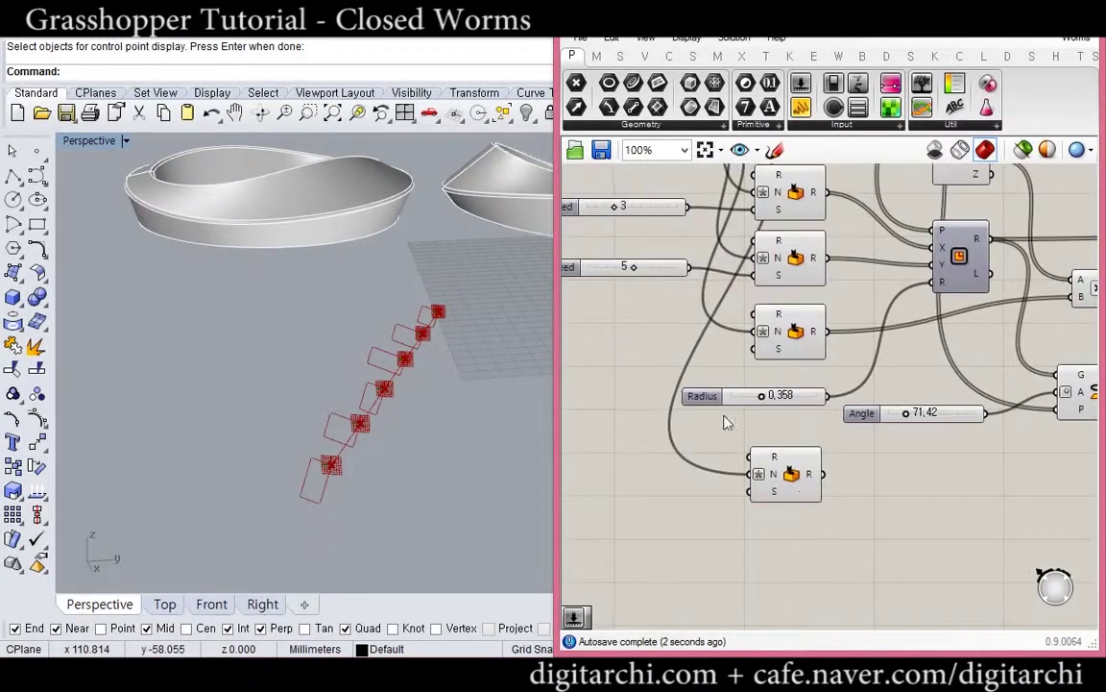
left_click_drag(649, 315, 603, 237)
key("ctrl+v")
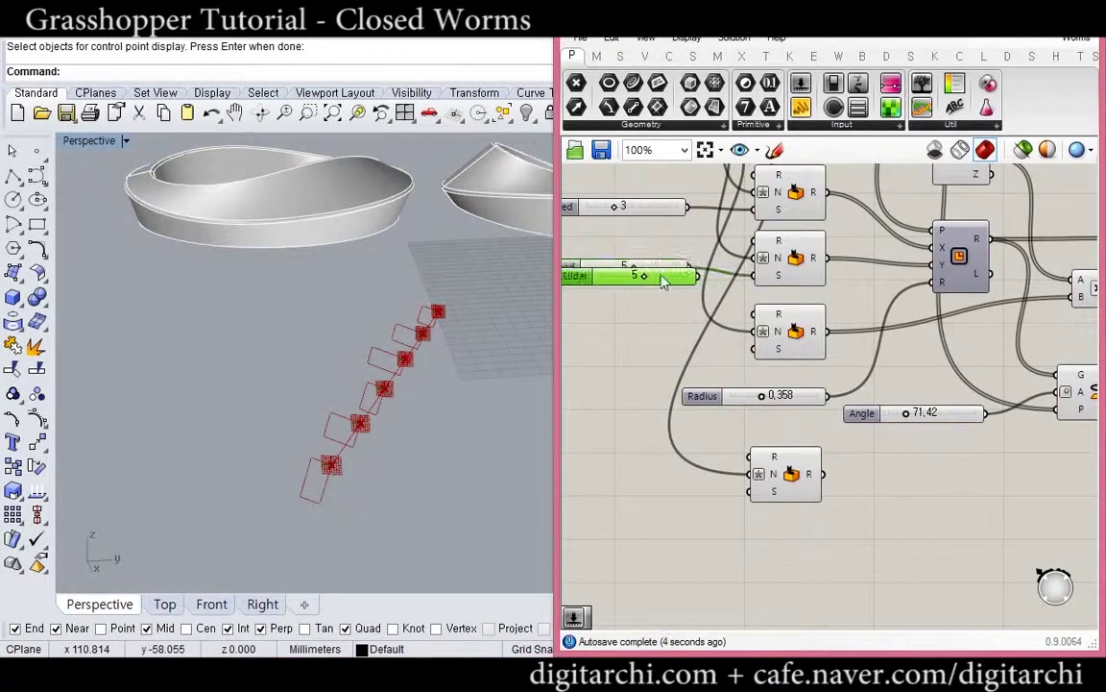
left_click_drag(663, 281, 652, 469)
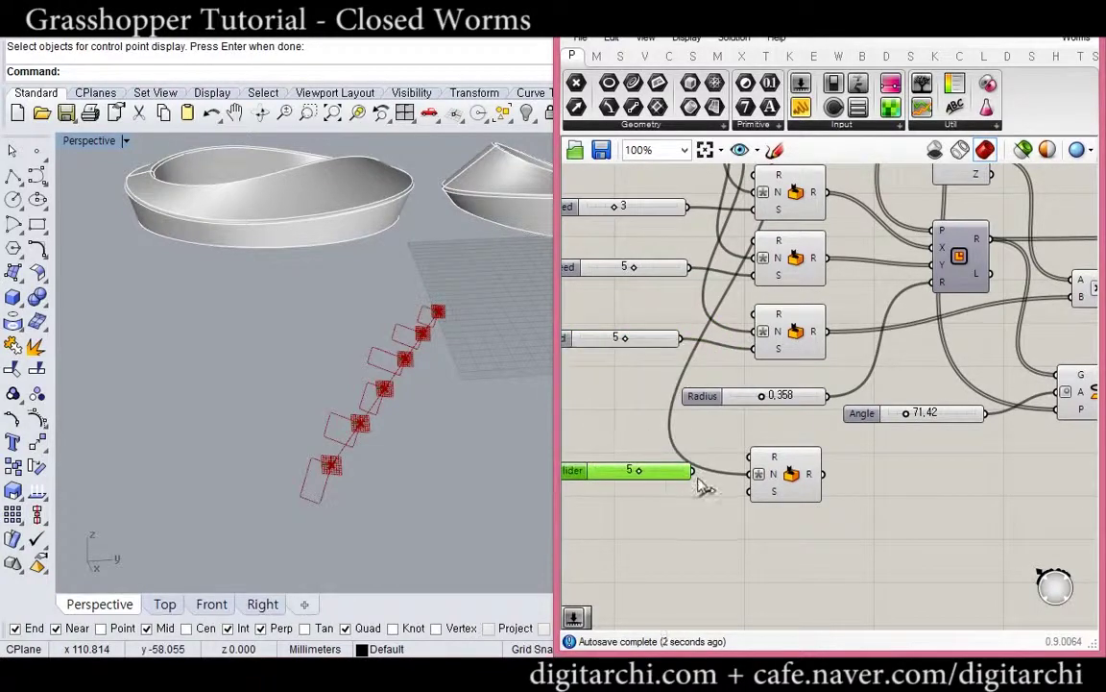
Add a panel, connect the new Random component's output to it, and enlarge it to show the whole list.
double_click(882, 490)
type("\"")
key("Return")
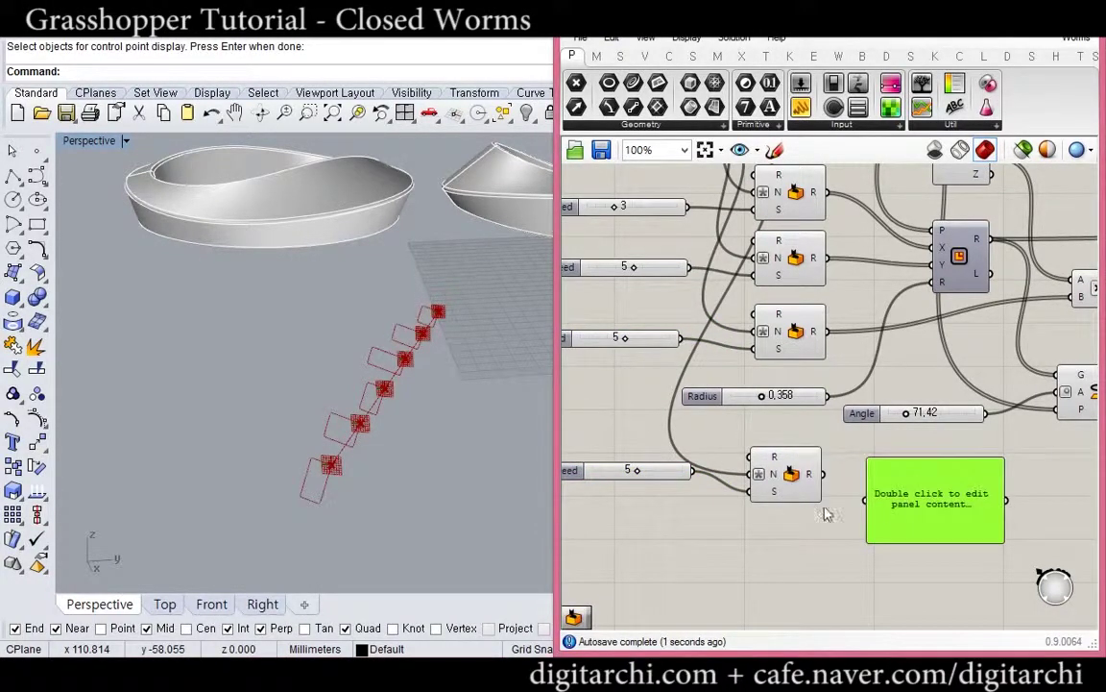
left_click_drag(824, 490, 866, 499)
scroll(741, 470, "up", 5)
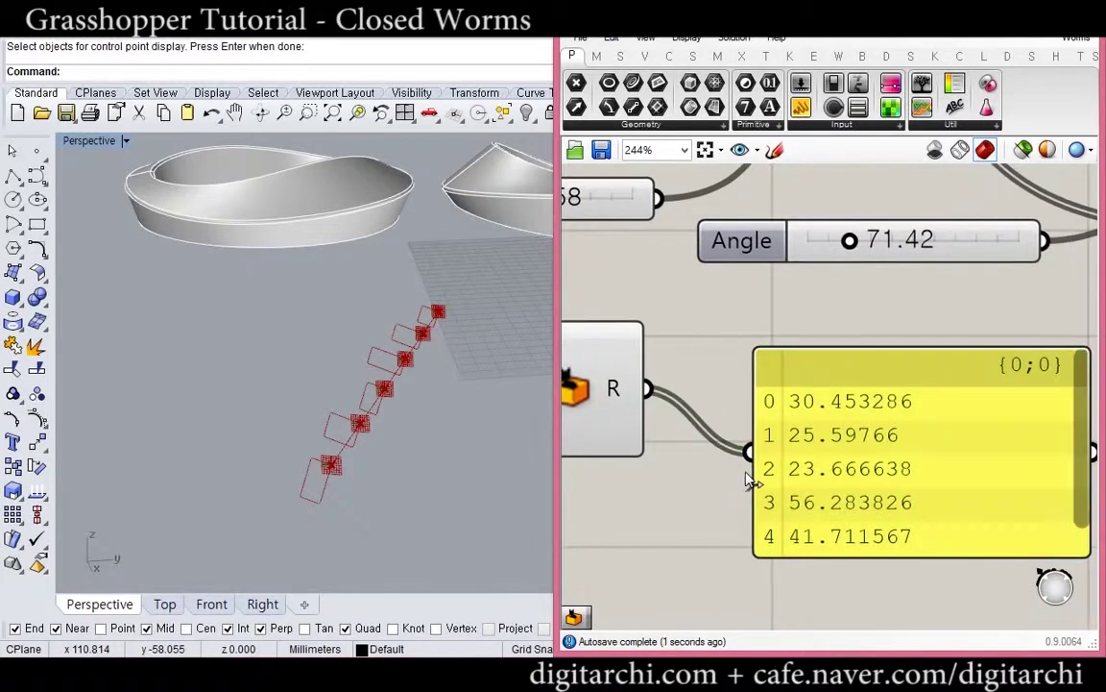
scroll(729, 469, "down", 3)
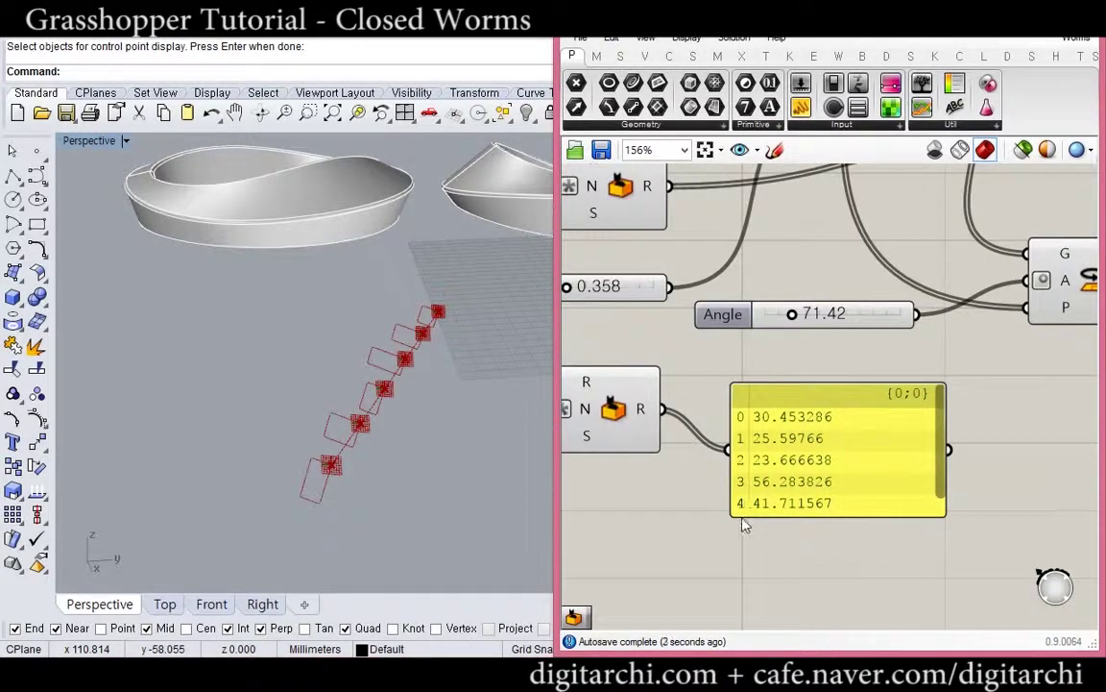
left_click_drag(746, 517, 747, 557)
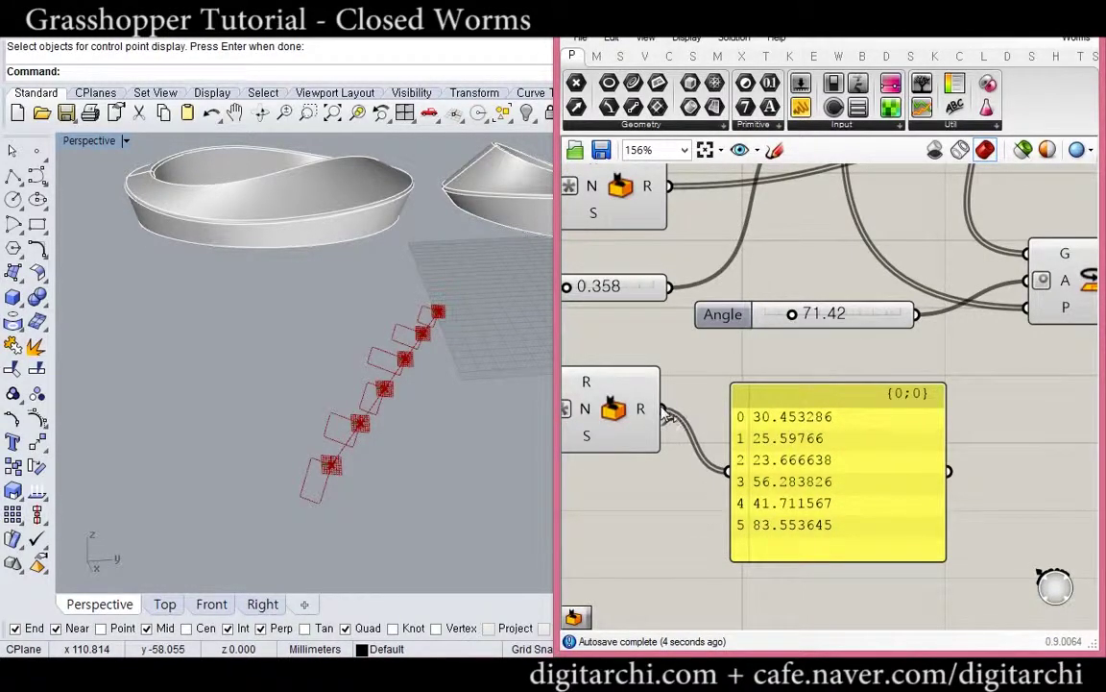
Connect the new Random component's output R to the Rotate component's angle input A, replacing the Angle slider.
left_click_drag(664, 410, 1020, 282)
right_click_drag(370, 487, 395, 469)
right_click_drag(391, 373, 363, 413)
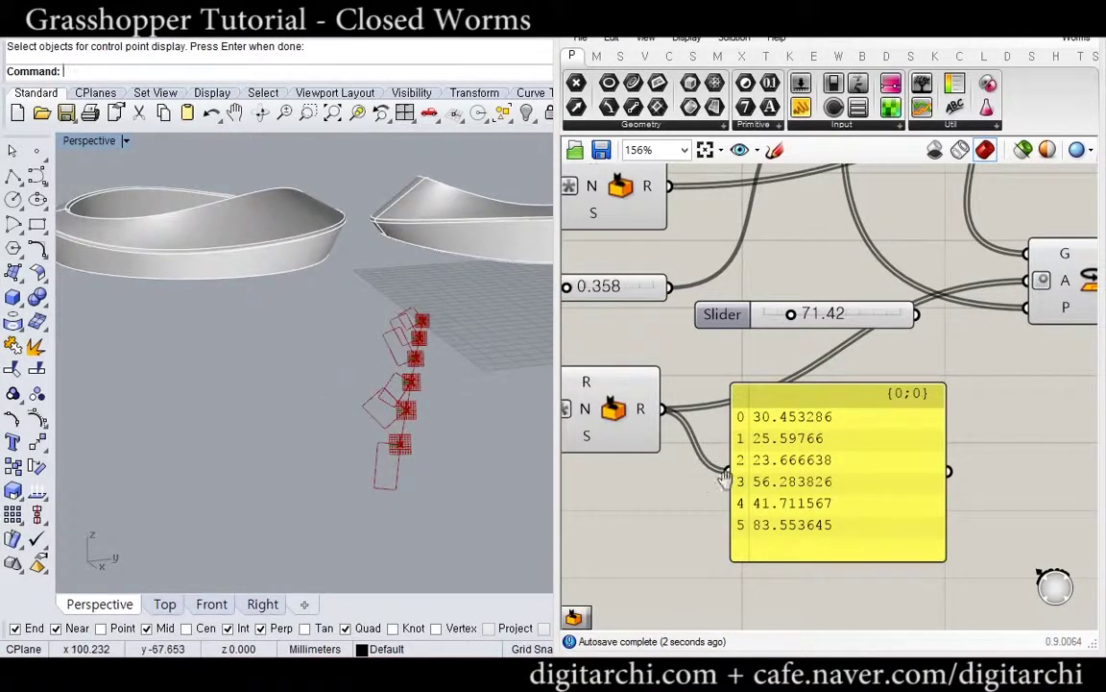
Set the new Random component's Seed slider to 4 and delete the panel showing its output.
right_click_drag(724, 479, 864, 447)
right_click_drag(765, 432, 913, 452)
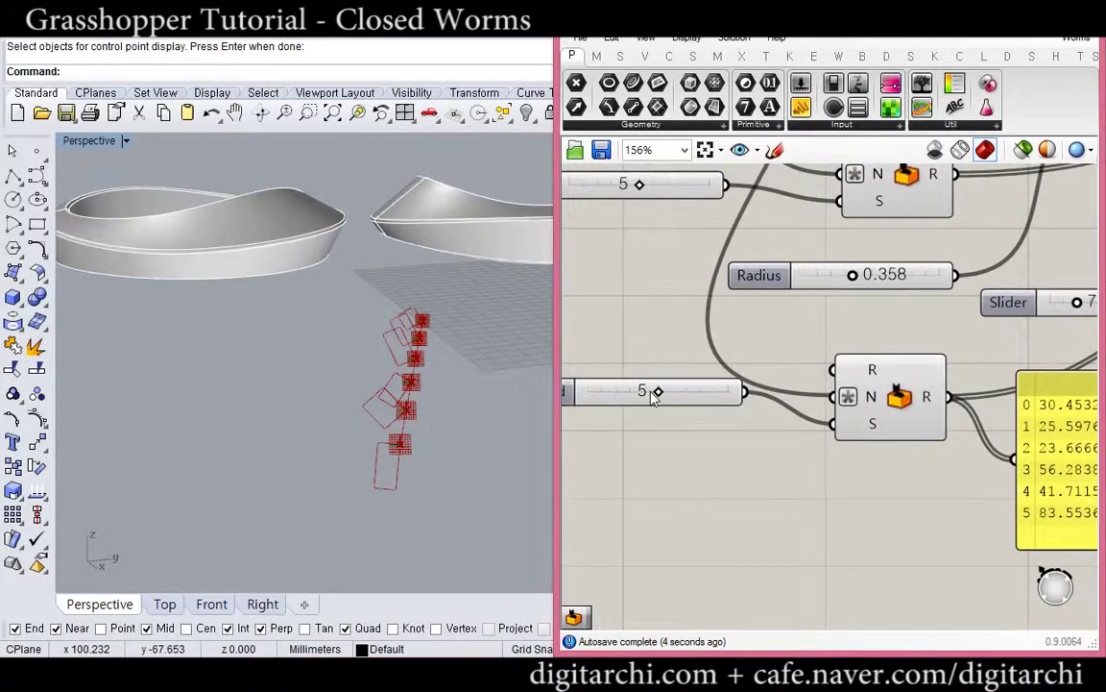
mouse_move(658, 395)
left_mouse_down()
mouse_move(631, 392)
mouse_move(645, 392)
left_mouse_up()
scroll(800, 435, "down", 4)
right_click_drag(800, 435, 678, 474)
left_click(808, 483)
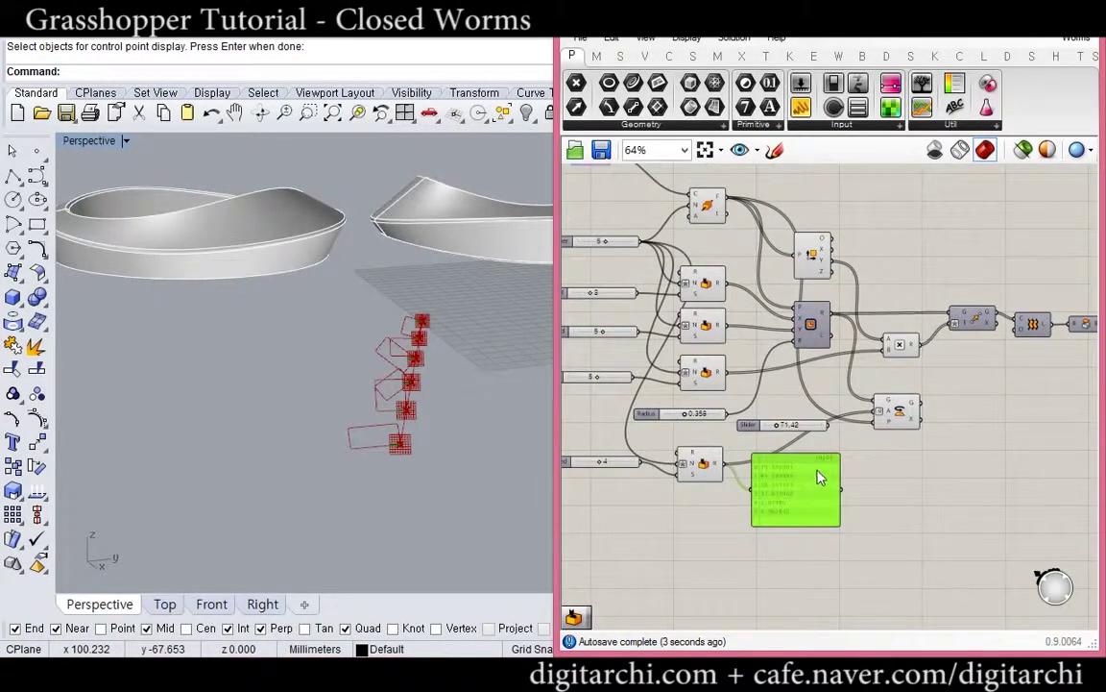
key("Delete")
Connect the Rotate component's geometry output G to the Move component's geometry input, replacing the Rectangle wire.
right_click_drag(951, 421, 850, 444)
scroll(804, 442, "up", 2)
right_click_drag(733, 349, 703, 395)
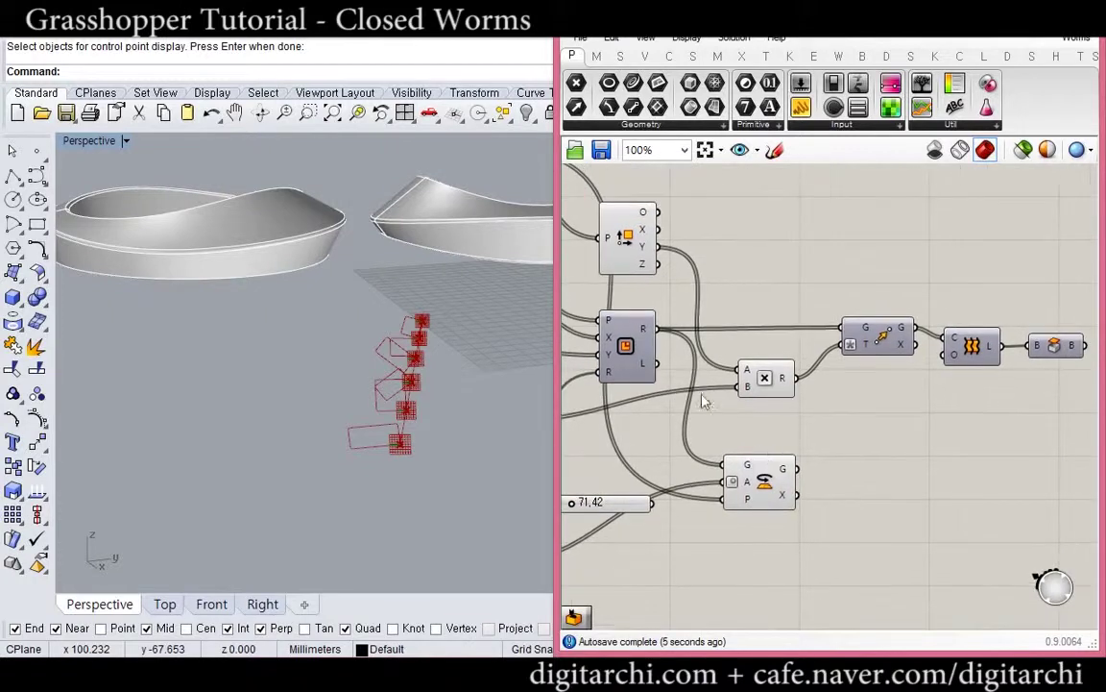
left_click(629, 357)
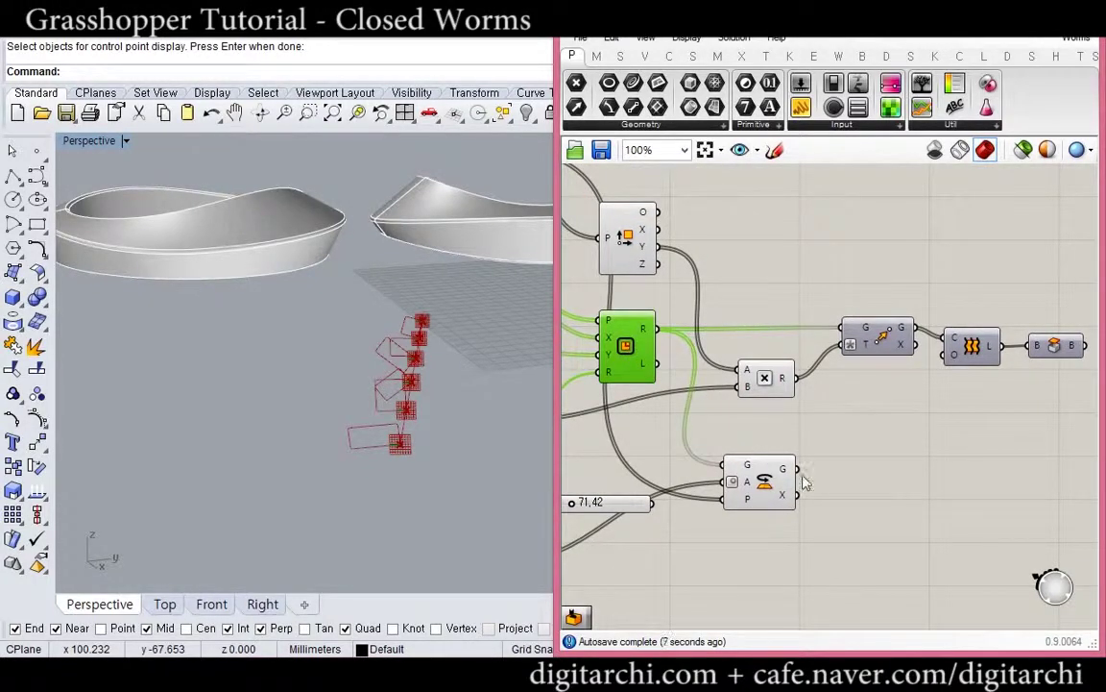
left_click_drag(795, 457, 854, 306)
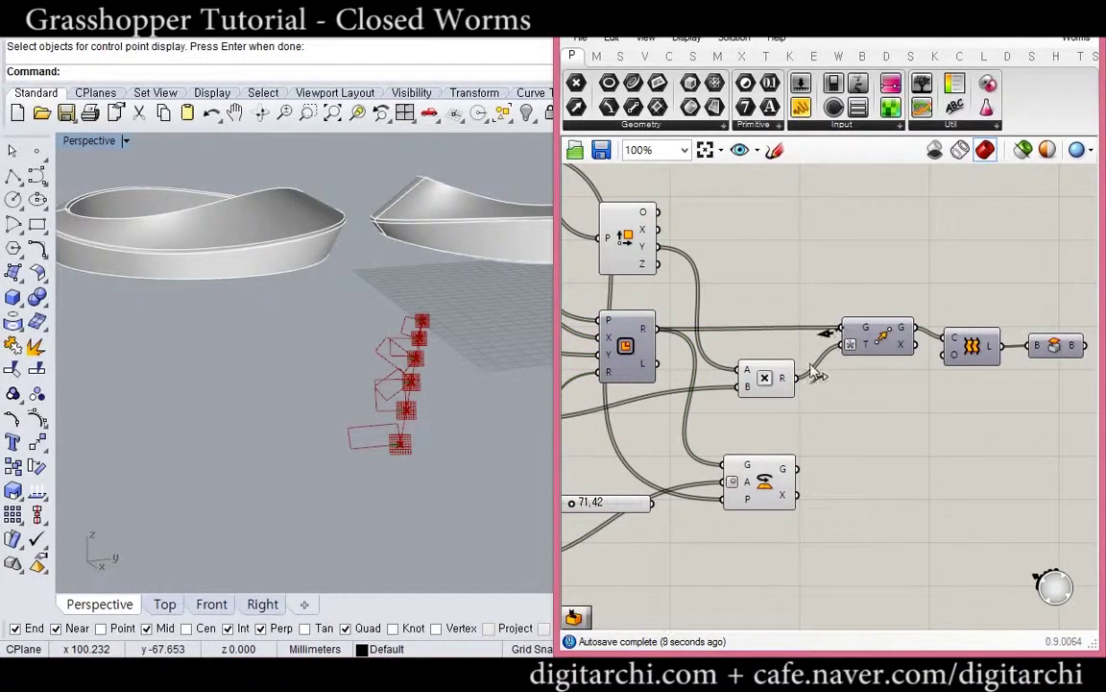
left_click_drag(810, 364, 797, 468)
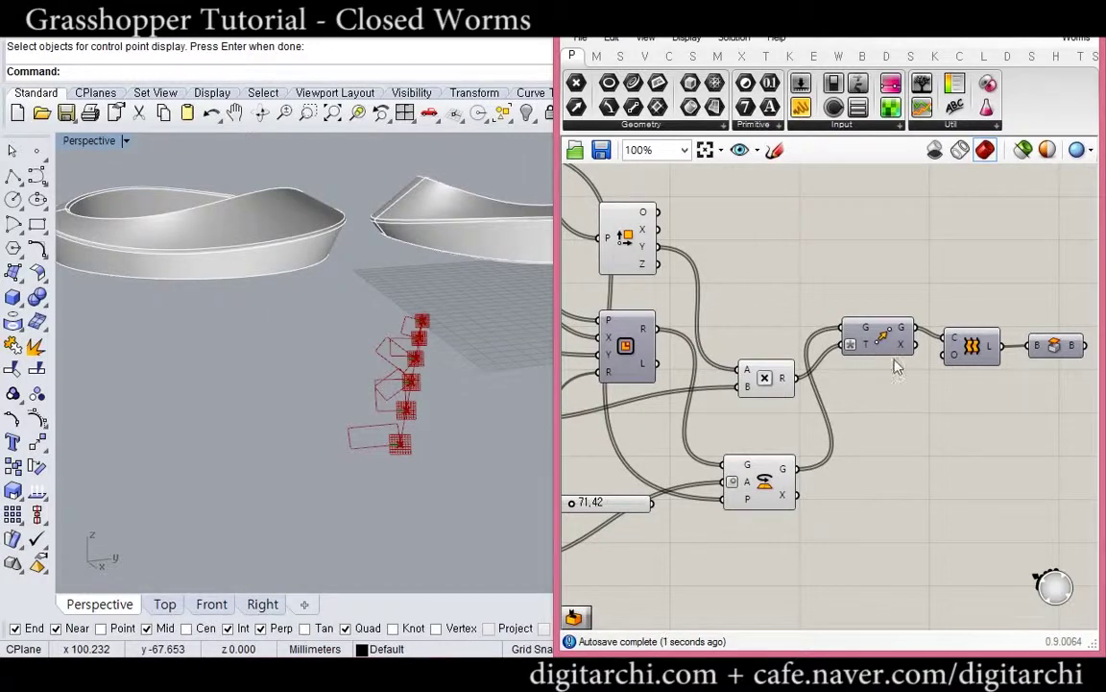
Turn on the preview of the last component in the chain, the one fed by the Loft output.
right_click_drag(1051, 405, 978, 395)
left_click_drag(977, 396, 948, 295)
middle_click(948, 295)
left_click(987, 262)
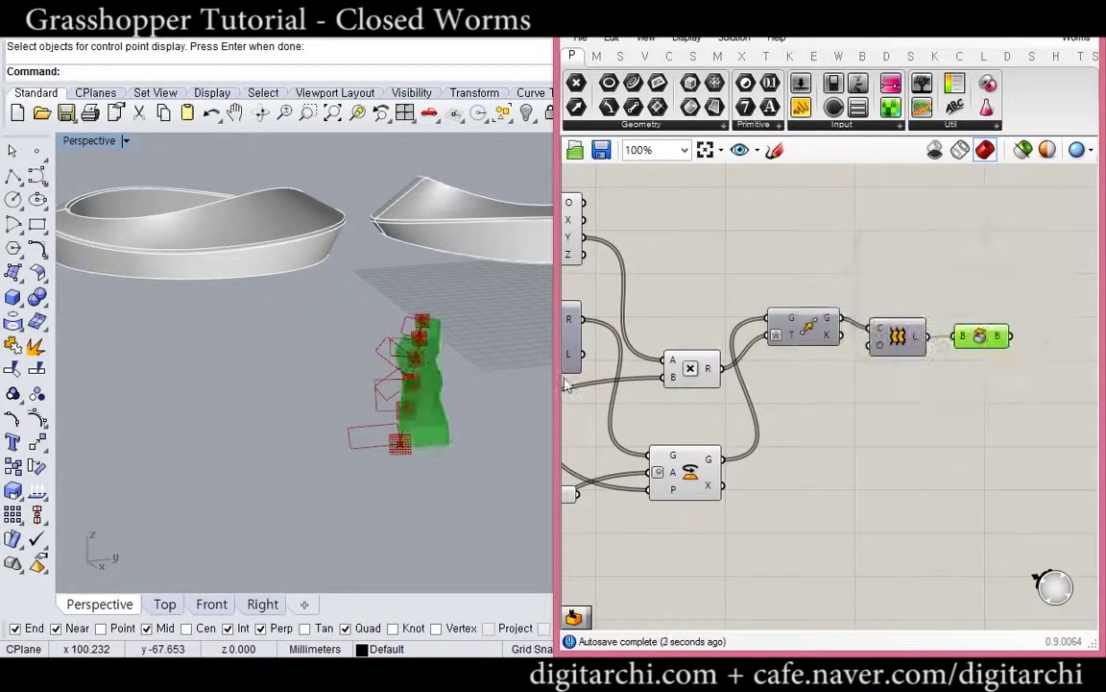
right_click_drag(509, 345, 459, 450)
left_click(770, 409)
Turn off the preview of the Rotate component.
right_click_drag(747, 398, 786, 401)
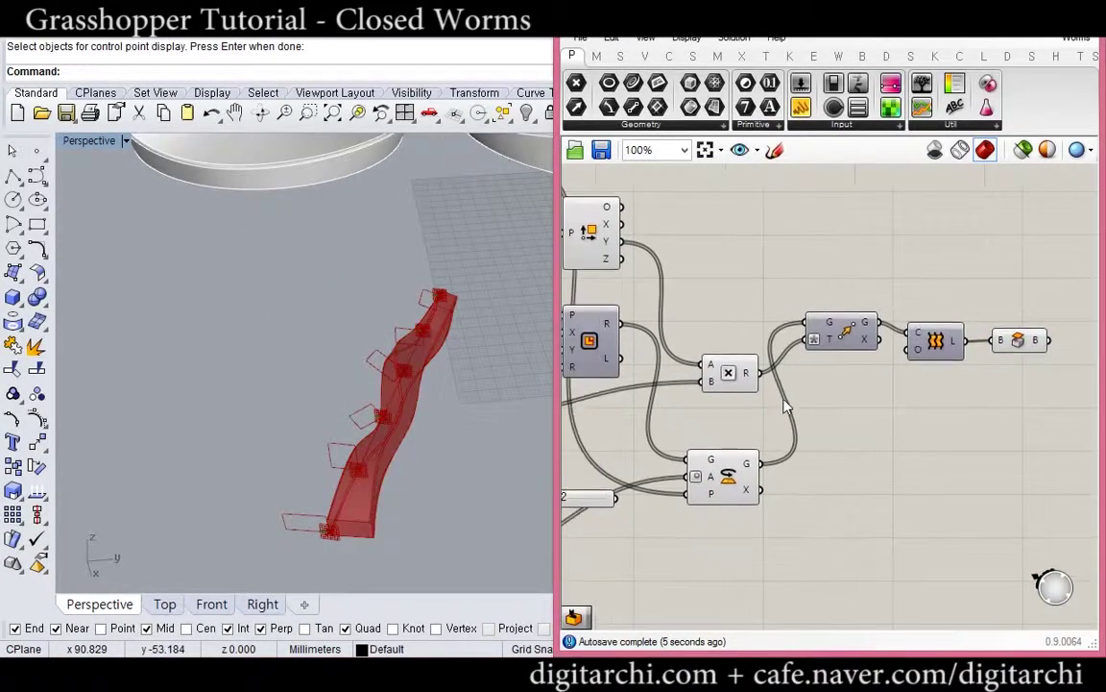
left_click_drag(785, 402, 703, 513)
middle_click(703, 514)
left_click(755, 453)
left_click(784, 412)
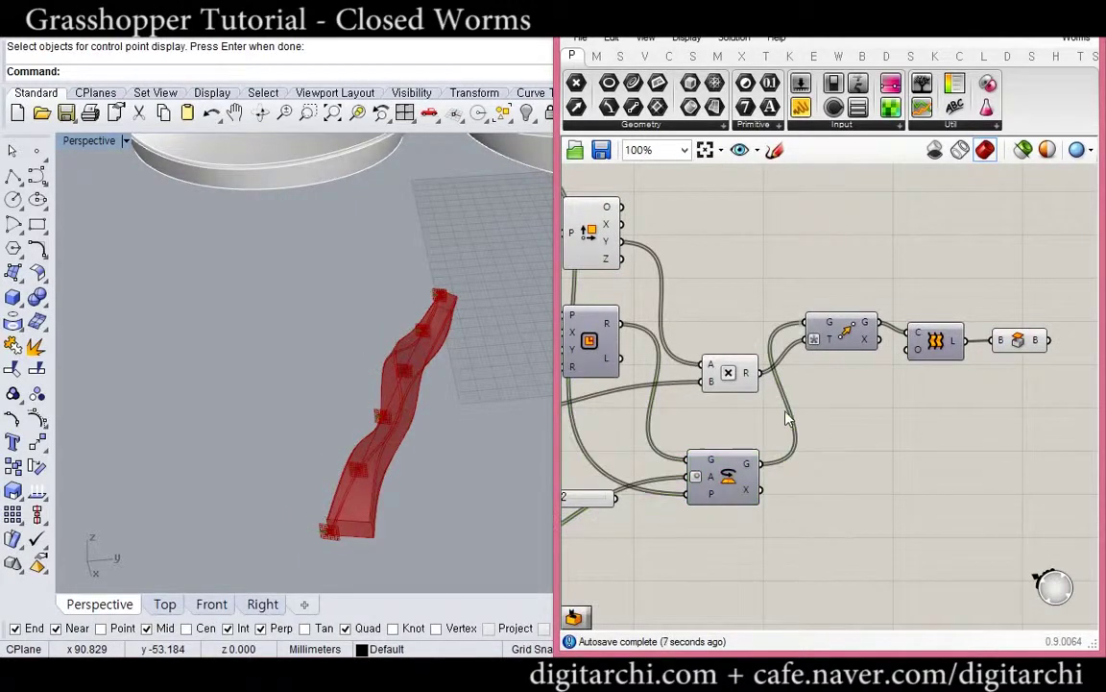
Turn on the Move component's preview to inspect the moved sections, and turn it off again.
left_click_drag(851, 363, 810, 310)
middle_click(811, 309)
left_click(836, 280)
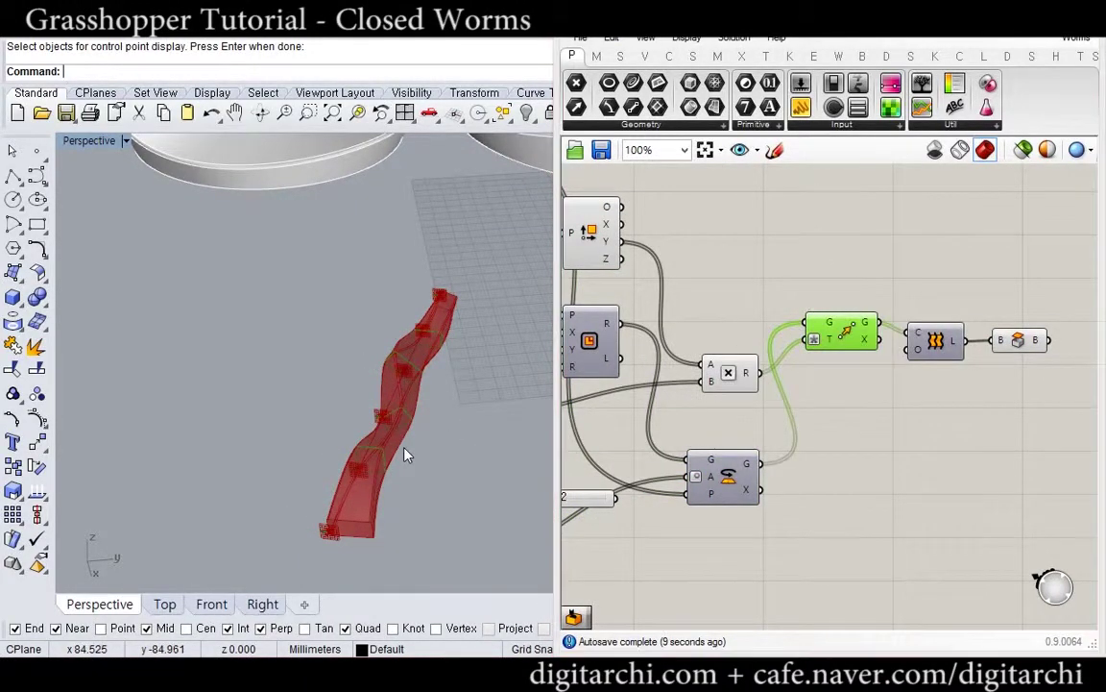
mouse_move(407, 453)
right_mouse_down()
mouse_move(393, 437)
mouse_move(417, 450)
right_mouse_up()
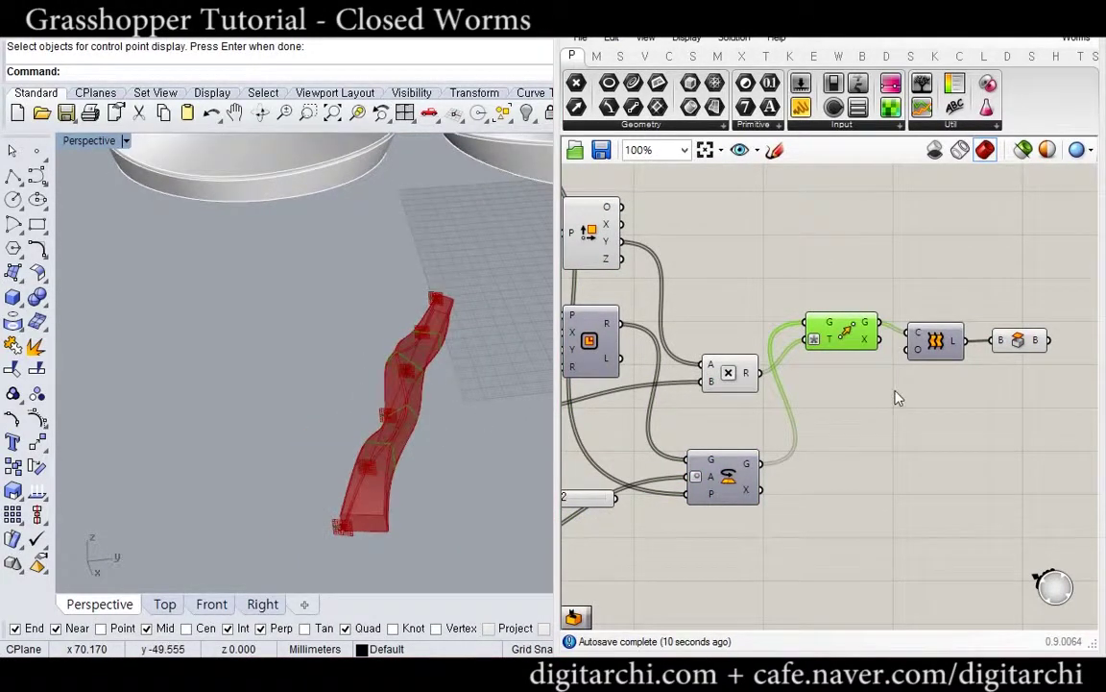
middle_click(882, 320)
left_click(934, 275)
Turn off the preview of the perpendicular frames, plane deconstruction, Rectangle and three upper Random components, and inspect the twisted worm.
right_click_drag(392, 493, 365, 456)
right_click_drag(608, 224, 836, 322)
left_click_drag(872, 232, 607, 591)
middle_click(691, 468)
left_click(750, 409)
left_click(774, 348)
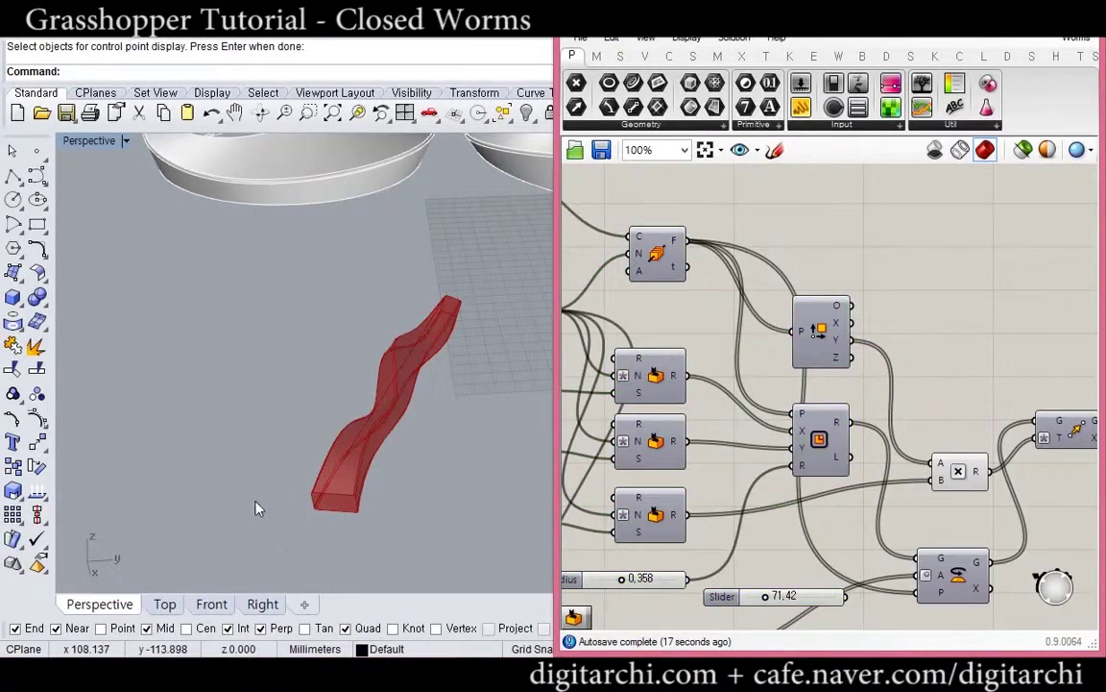
right_click_drag(256, 509, 335, 415)
right_click_drag(407, 383, 418, 408, "shift")
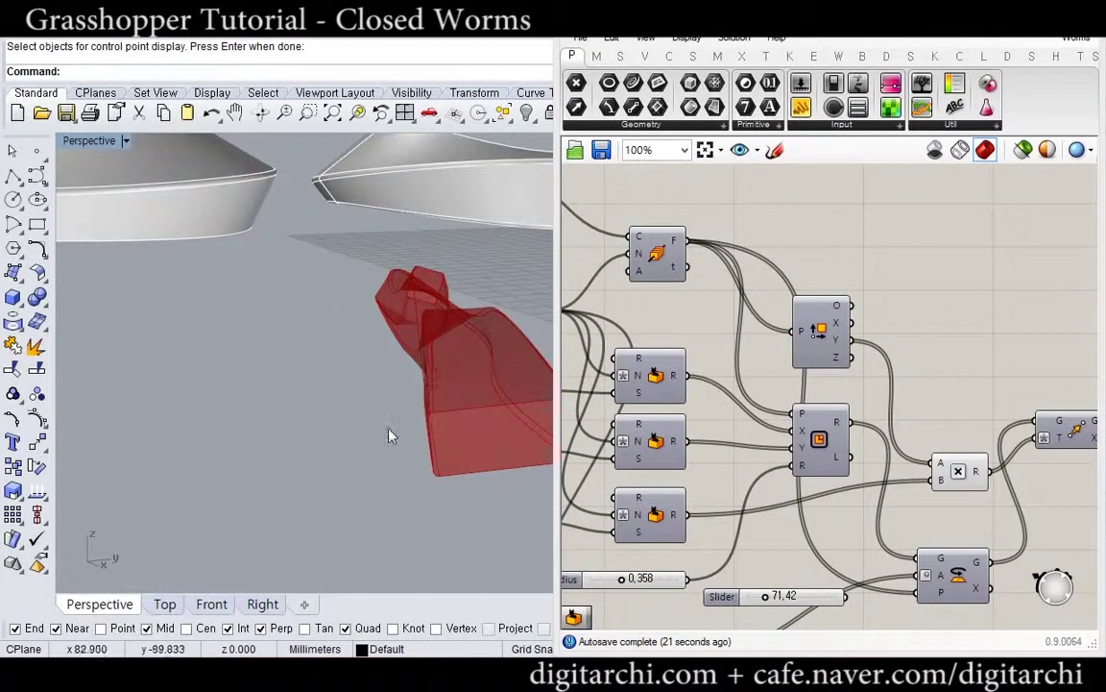
Turn off the preview of the two lowest Random components and the sliders selected around them.
right_click_drag(806, 489, 860, 409)
scroll(860, 410, "down", 4)
left_click_drag(879, 514, 703, 410)
middle_click(704, 410)
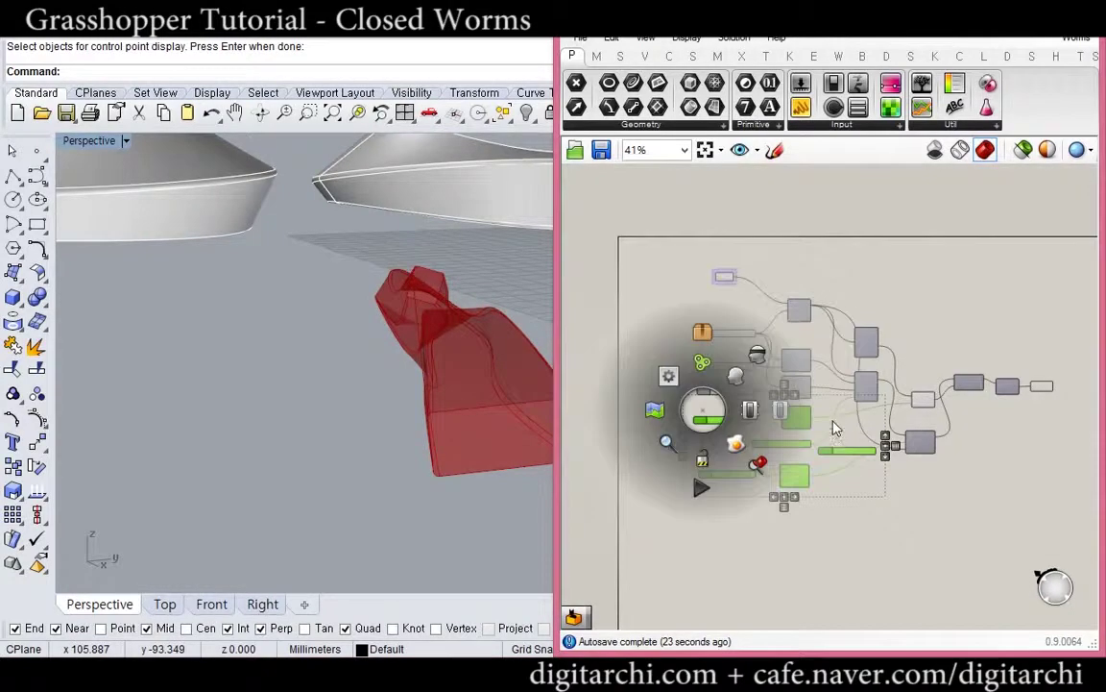
left_click(754, 362)
Turn off the preview of the Move, Loft and Cap components at the end of the definition.
left_click_drag(1070, 339, 913, 432)
middle_click(896, 443)
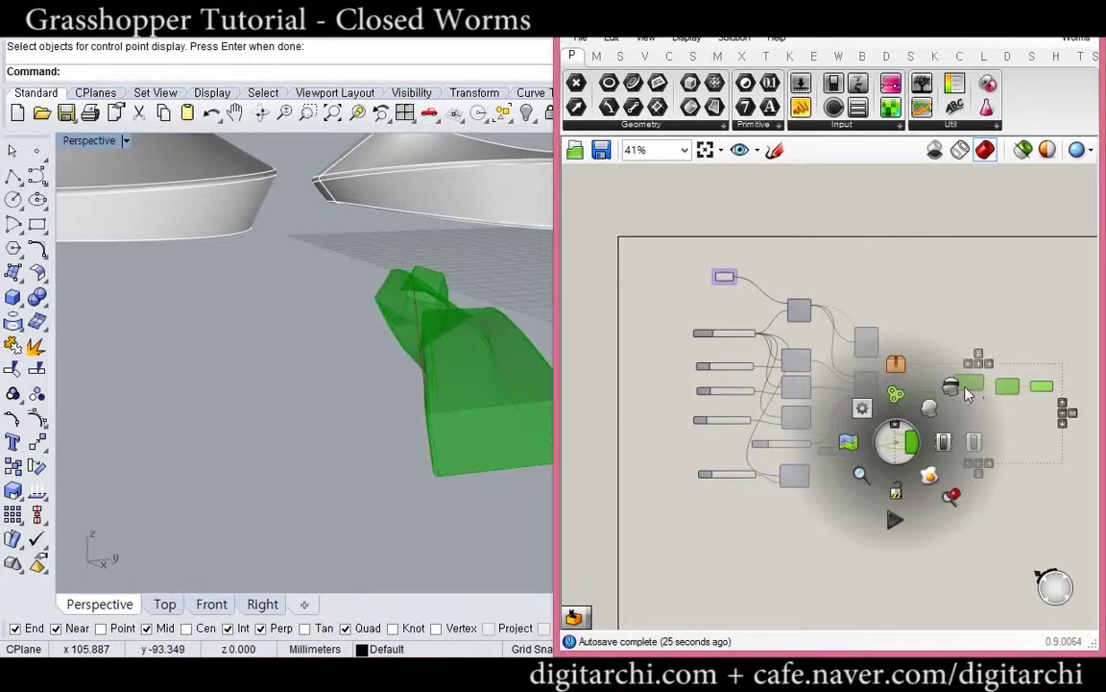
left_click(951, 391)
left_click(946, 358)
scroll(907, 391, "up", 3)
right_click_drag(918, 444, 758, 448)
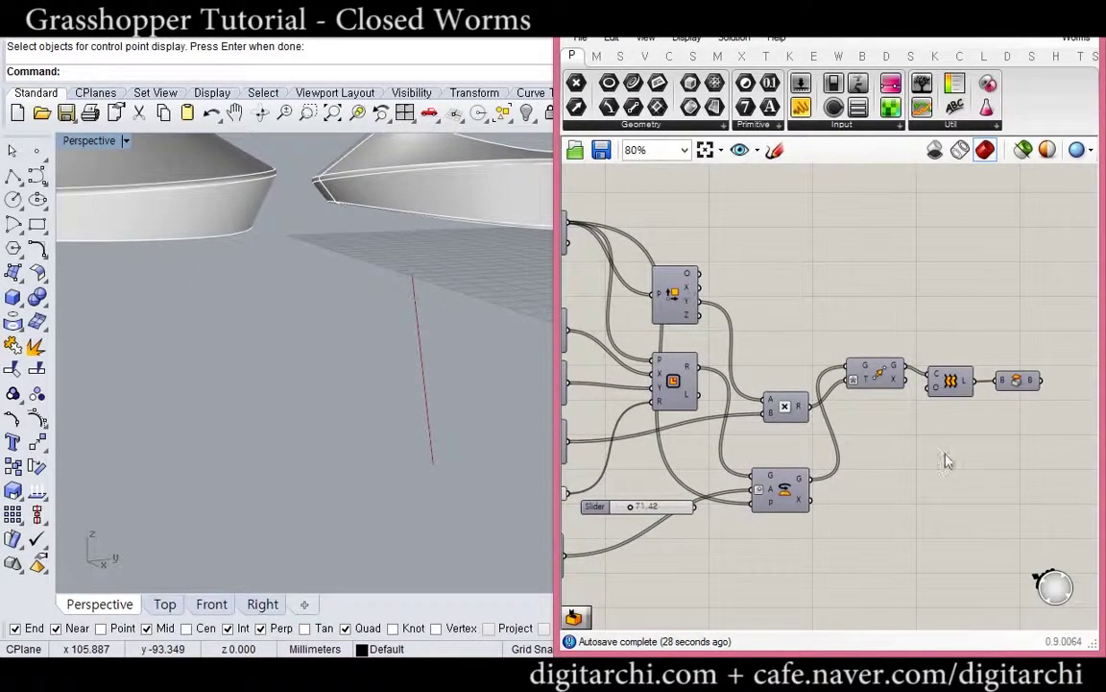
Tidy the layout by moving the rotation's Random component and its seed slider slightly lower on the canvas.
right_click_drag(816, 492, 924, 414)
left_click(891, 416)
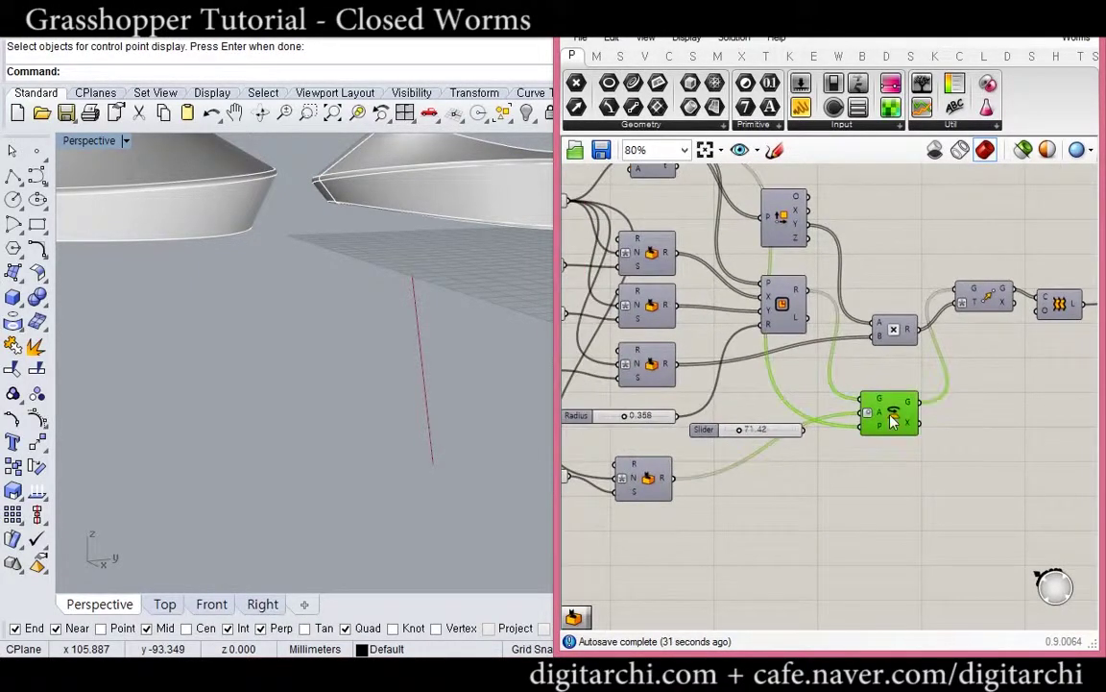
right_click_drag(808, 506, 940, 463)
left_click_drag(790, 497, 622, 406)
left_click_drag(785, 440, 791, 467)
left_click(753, 413)
left_click_drag(641, 473, 609, 491)
Copy the entire worm definition and paste it into a new Grasshopper document.
scroll(691, 407, "down", 4)
key("ctrl+a")
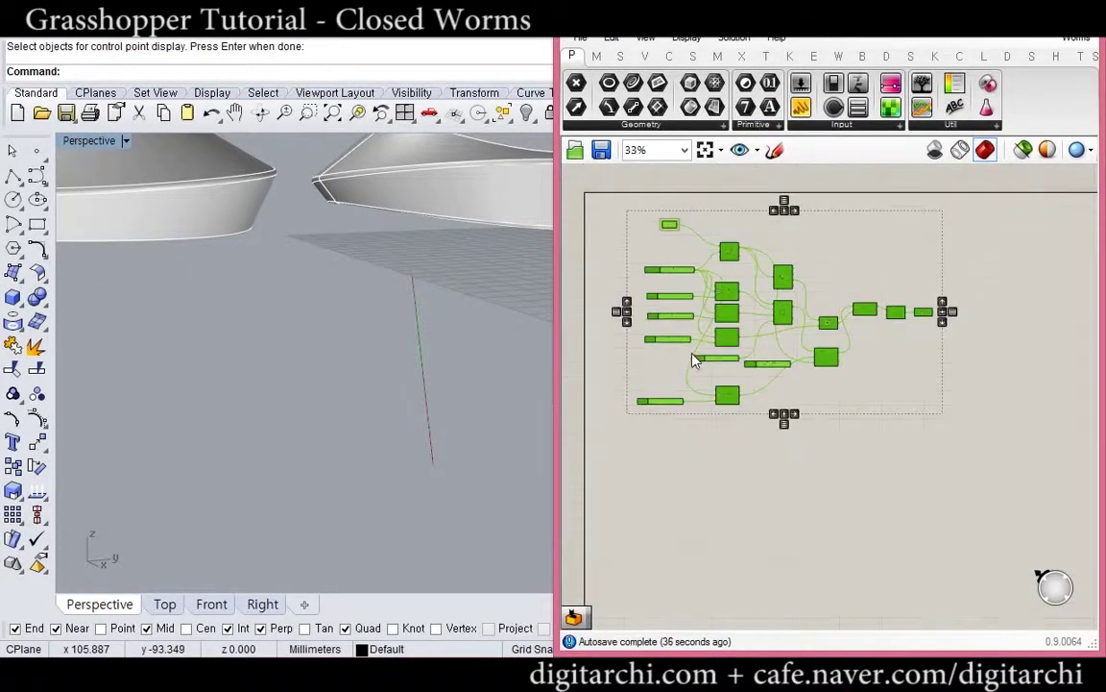
left_click(672, 391)
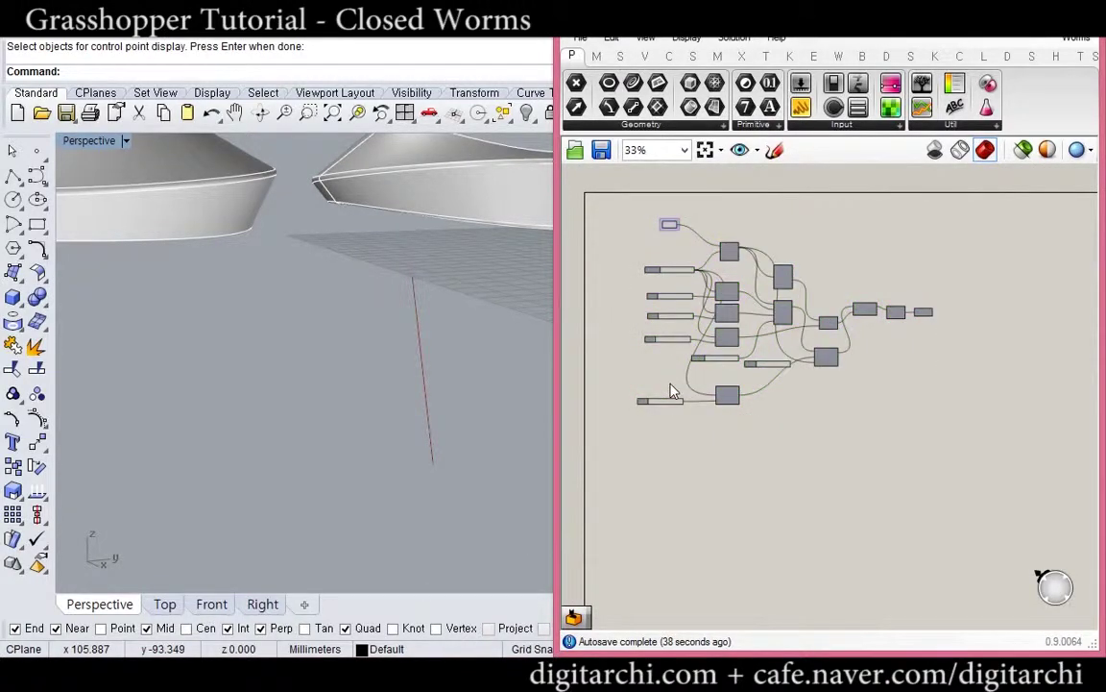
key("ctrl+n")
key("ctrl+v")
left_click(678, 350)
right_click_drag(751, 388, 672, 317)
scroll(830, 392, "down", 2)
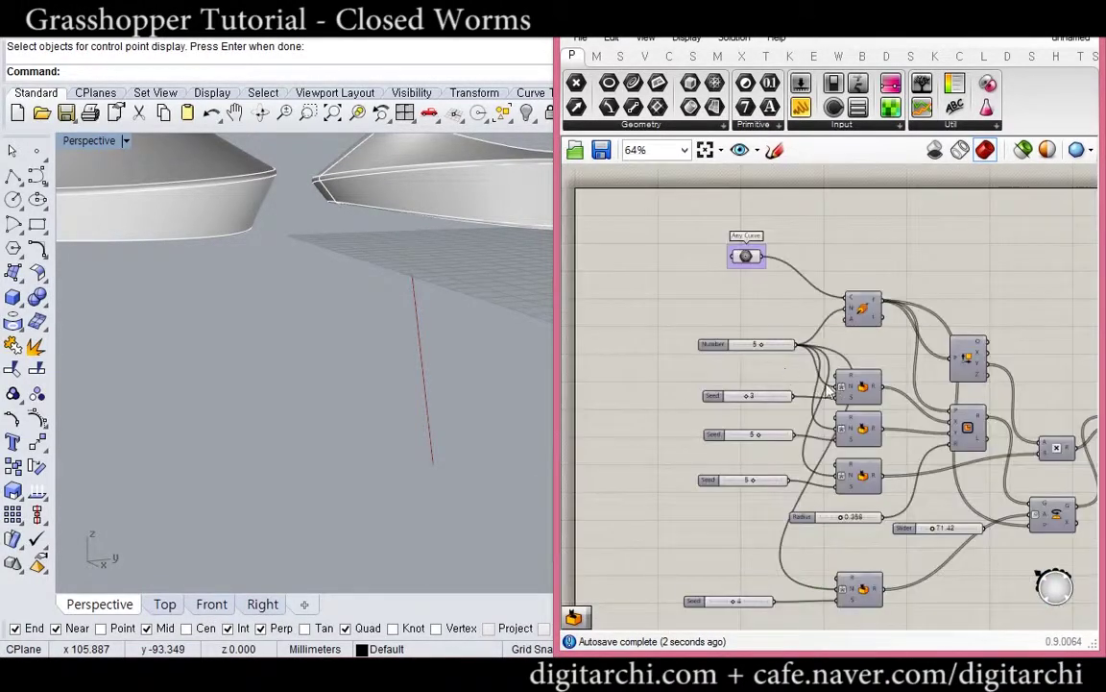
right_click_drag(829, 391, 768, 353)
Assign the closed circular curve in the Rhino viewport as the single geometry of the Any Curve parameter.
right_click_drag(428, 444, 342, 453)
scroll(431, 451, "down", 6)
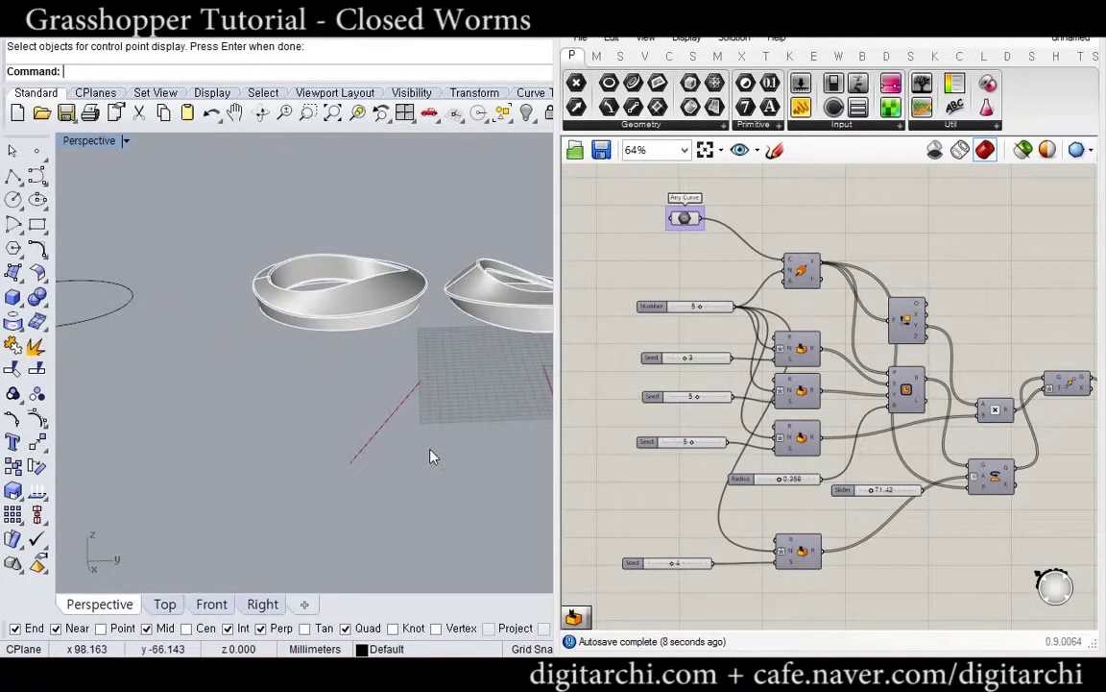
left_click_drag(159, 318, 62, 256)
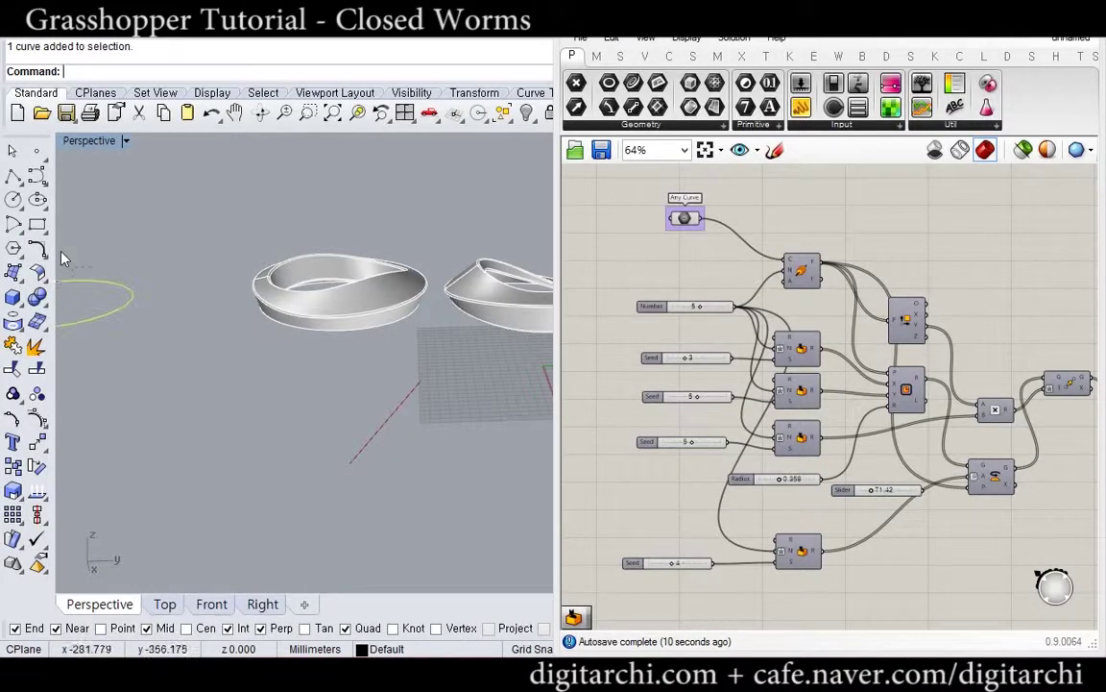
scroll(378, 431, "down", 6)
scroll(212, 349, "up", 13)
right_click_drag(692, 322, 715, 354)
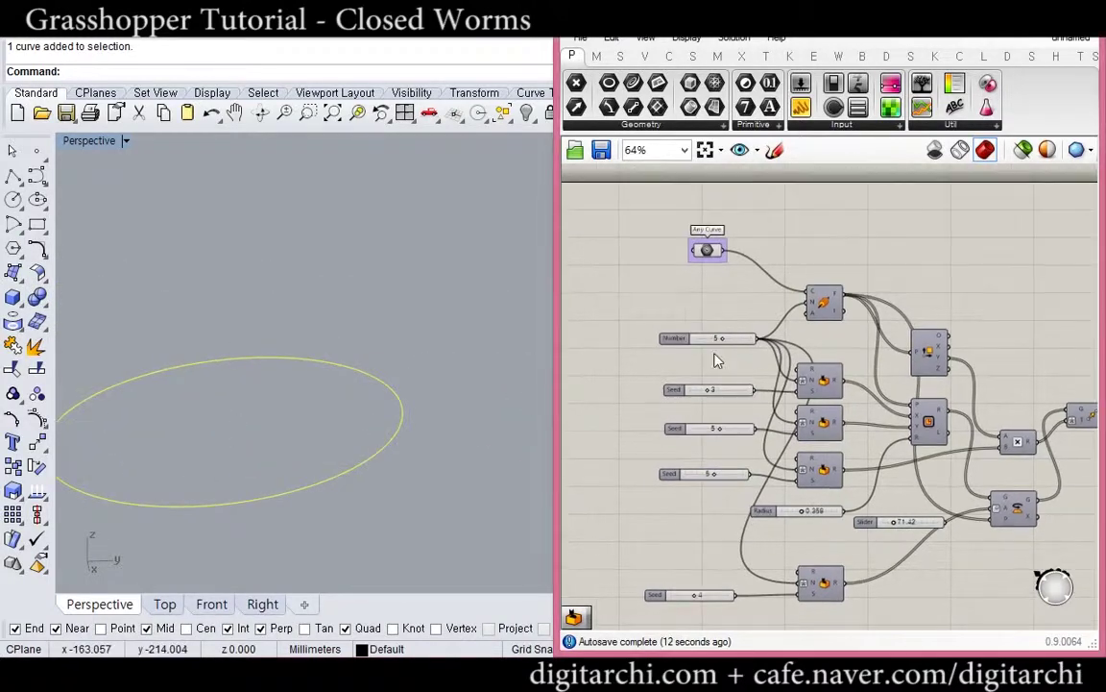
scroll(725, 267, "up", 5)
right_click(656, 206)
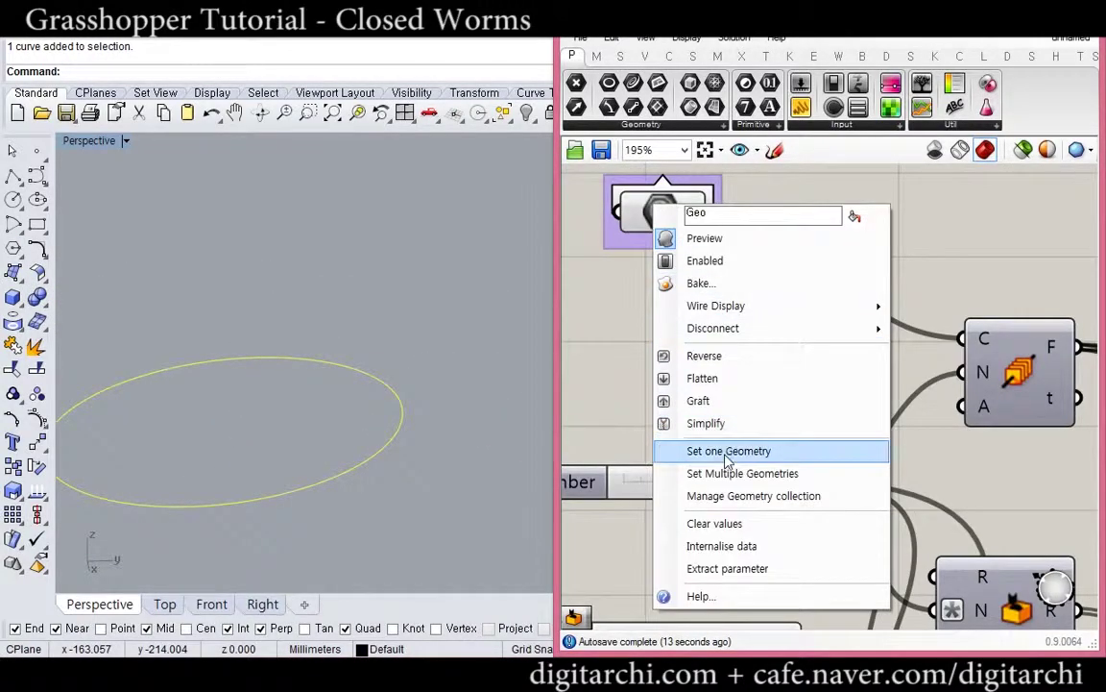
left_click(727, 451)
Inspect the Frames output data of the perpendicular frames component for the closed curve.
right_click_drag(950, 433, 804, 399)
right_click(909, 317)
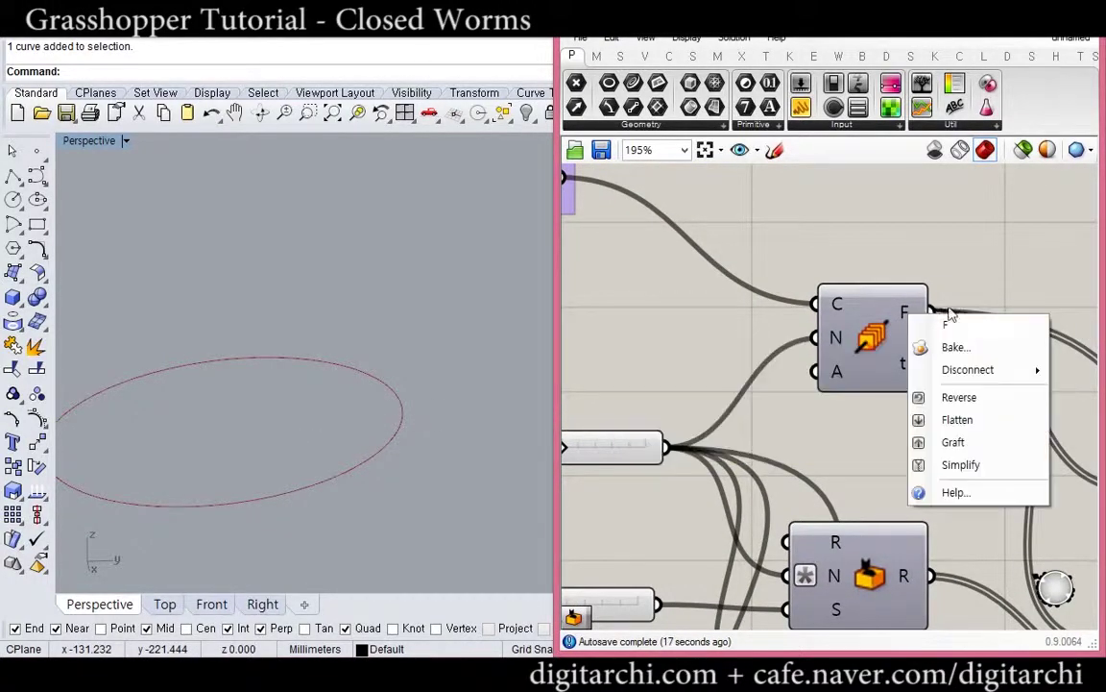
right_click(972, 292)
right_click_drag(873, 319, 947, 310)
mouse_move(982, 295)
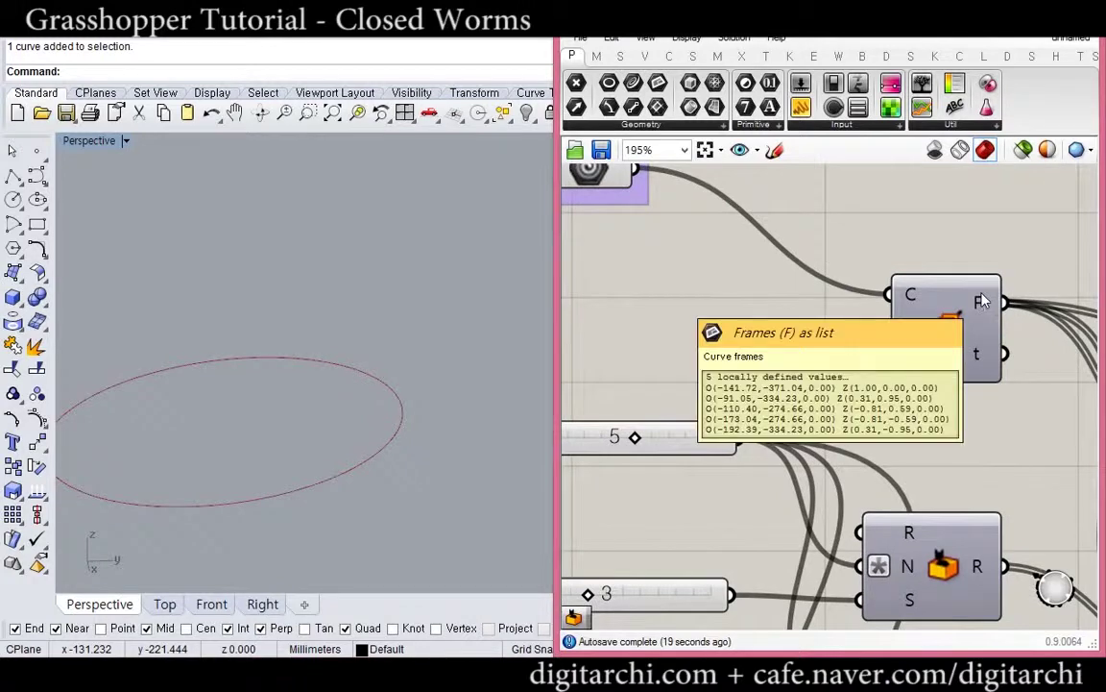
mouse_move(649, 459)
left_mouse_down()
mouse_move(564, 410)
mouse_move(609, 477)
left_mouse_up()
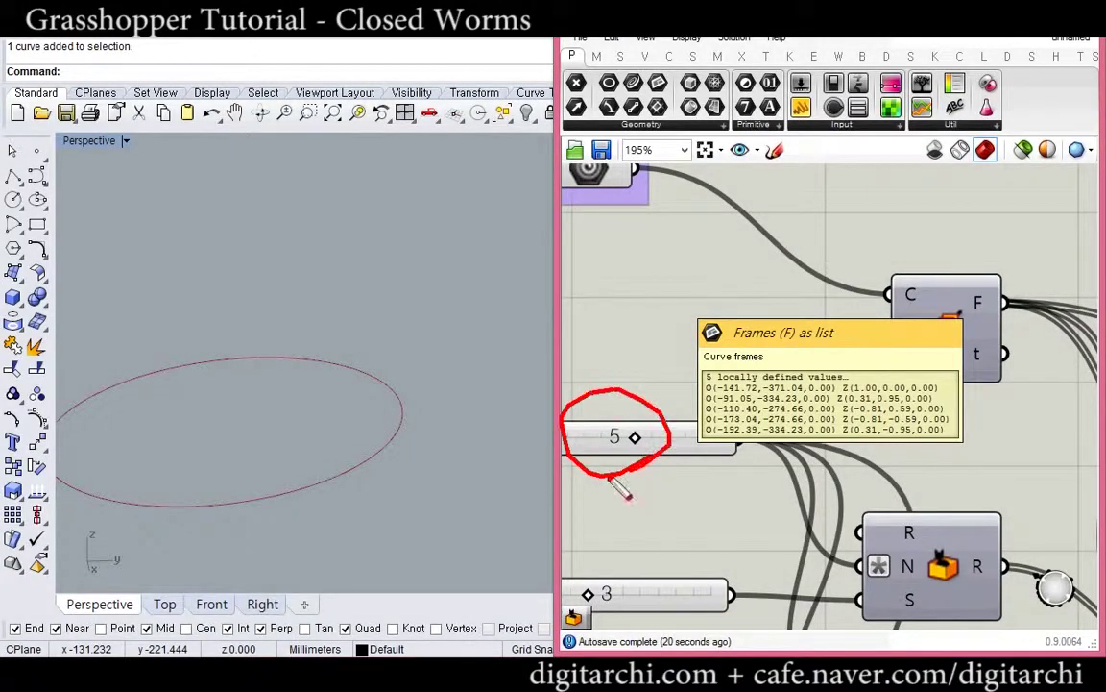
left_click_drag(352, 440, 417, 472)
left_click_drag(372, 310, 294, 378)
left_click_drag(223, 333, 236, 377)
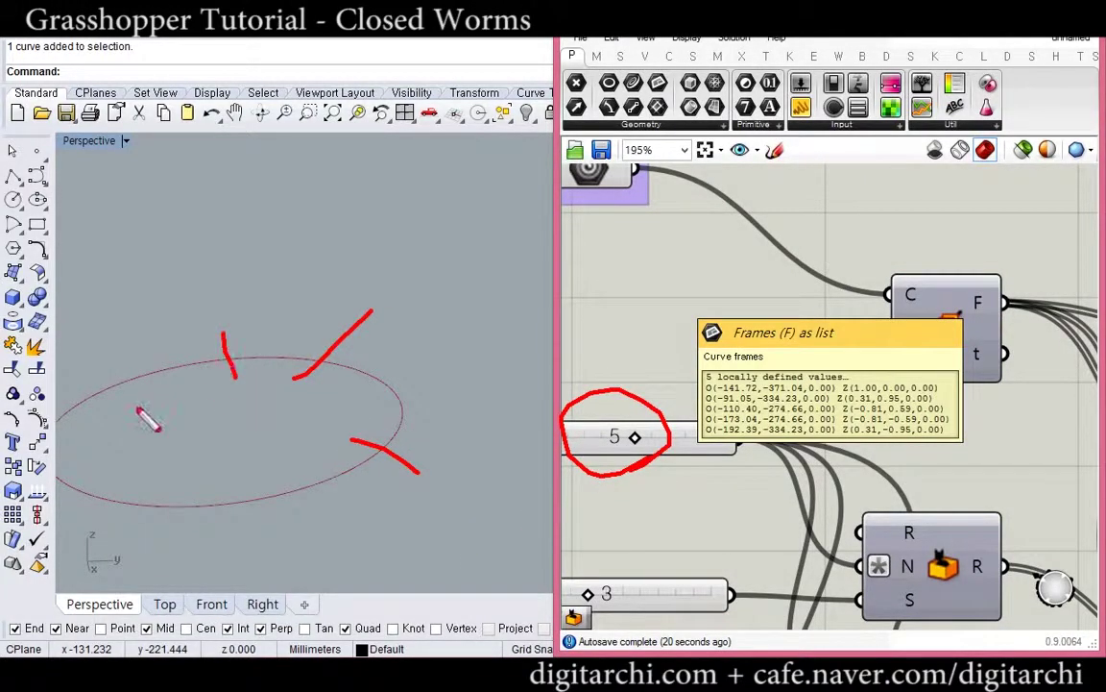
left_click_drag(87, 421, 1, 429)
mouse_move(184, 469)
left_mouse_down()
mouse_move(171, 539)
mouse_move(382, 448)
mouse_move(402, 411)
mouse_move(324, 365)
mouse_move(168, 375)
mouse_move(53, 437)
mouse_move(146, 526)
left_mouse_up()
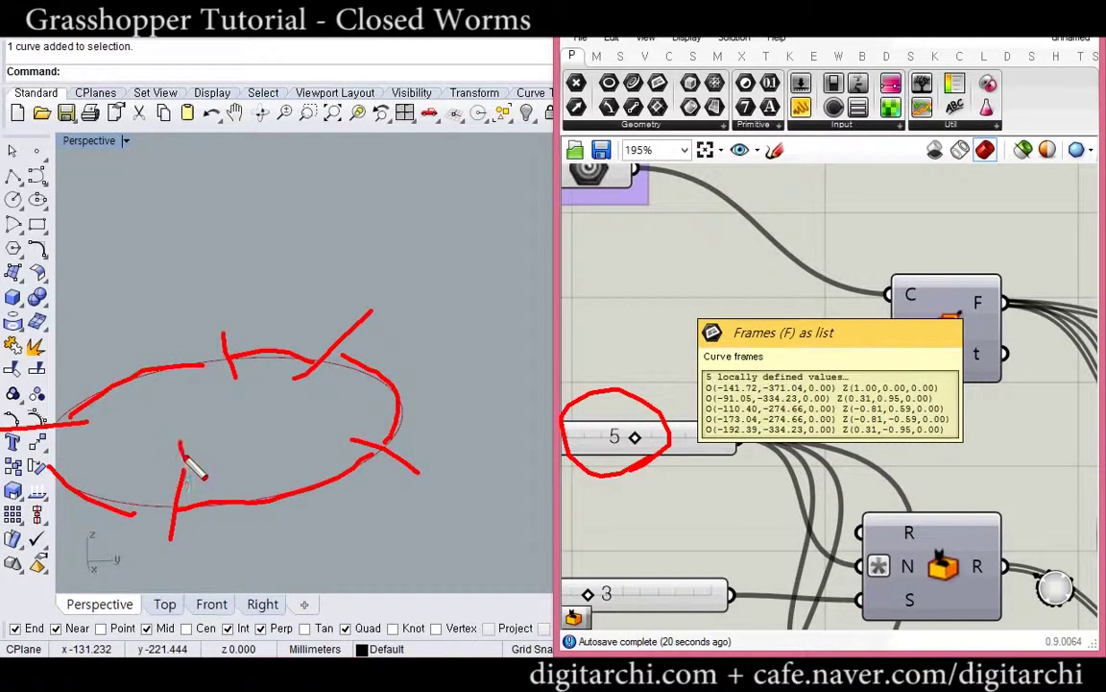
left_click_drag(183, 457, 229, 443)
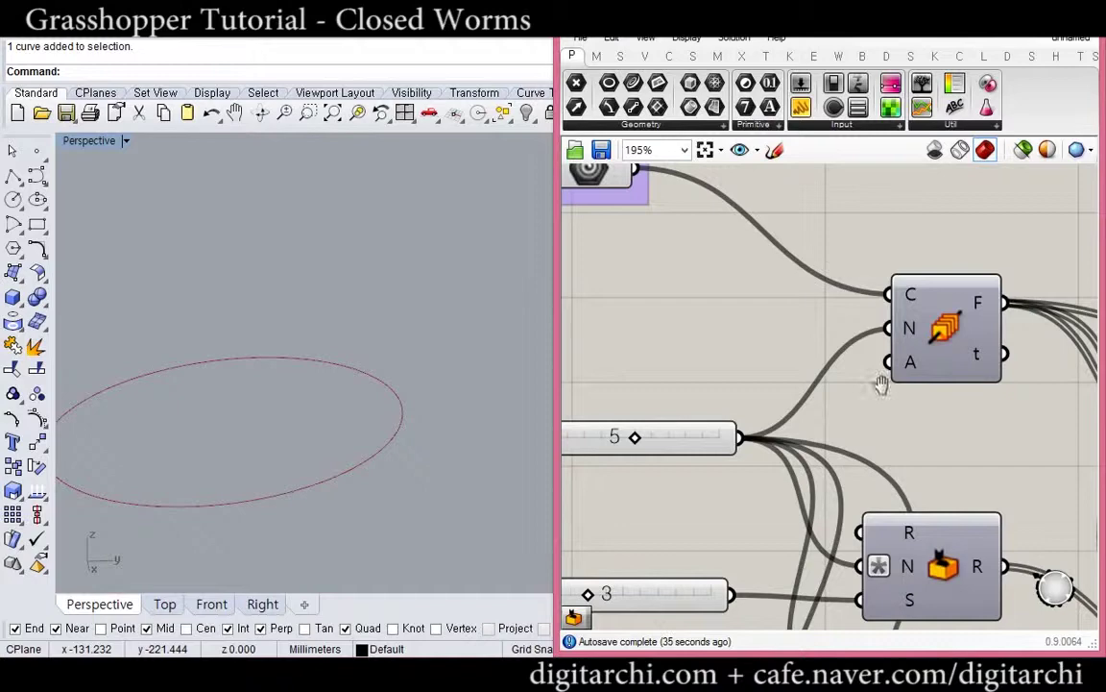
Turn on the preview of the final Cap component and inspect the worm's two ends along the circular curve.
right_click_drag(882, 384, 843, 389)
left_click(877, 323)
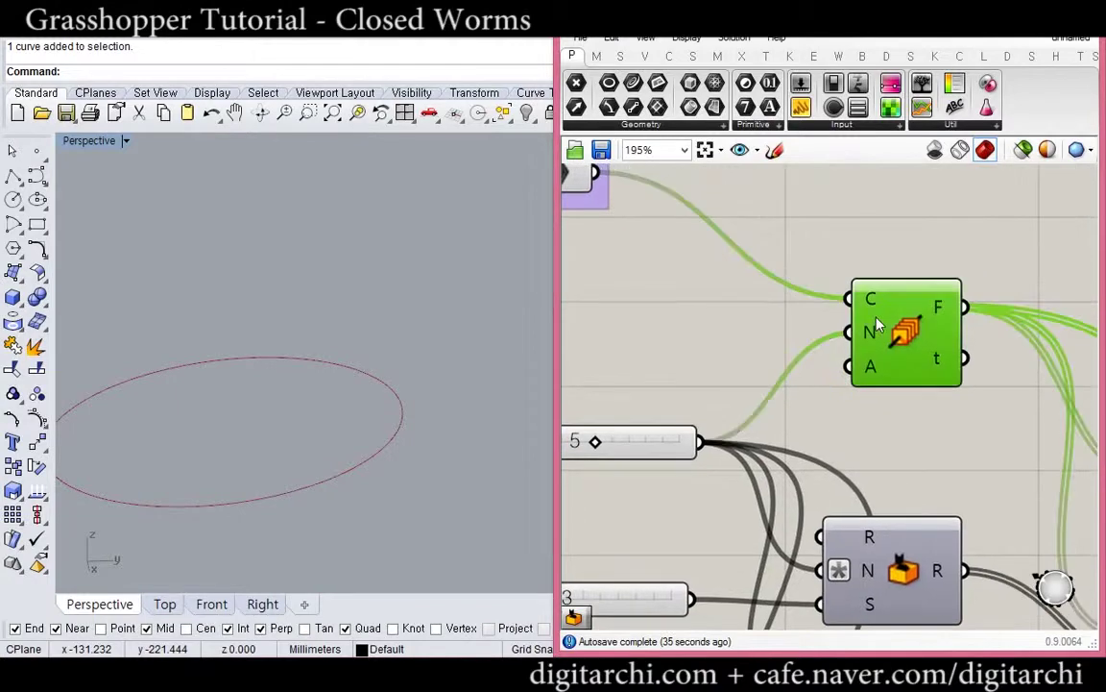
right_click_drag(848, 583, 715, 468)
scroll(714, 466, "down", 5)
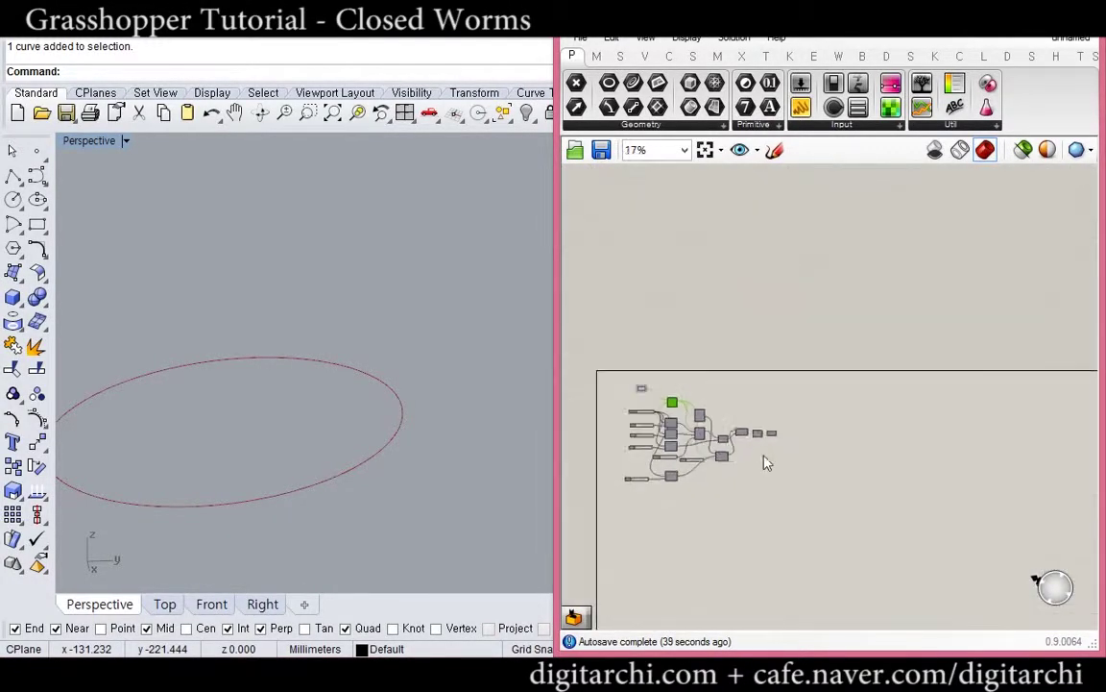
scroll(776, 438, "up", 3)
left_click(789, 388)
middle_click(782, 435)
left_click(821, 395)
right_click_drag(413, 432, 407, 459)
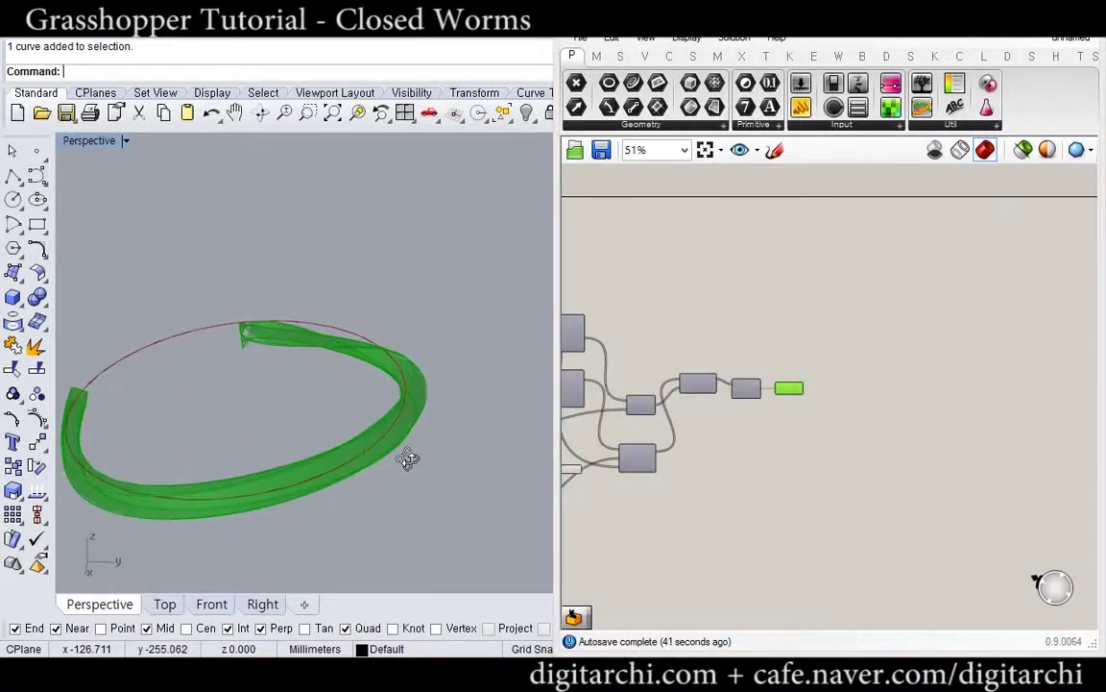
right_click_drag(297, 418, 380, 429, "shift")
scroll(235, 409, "up", 4)
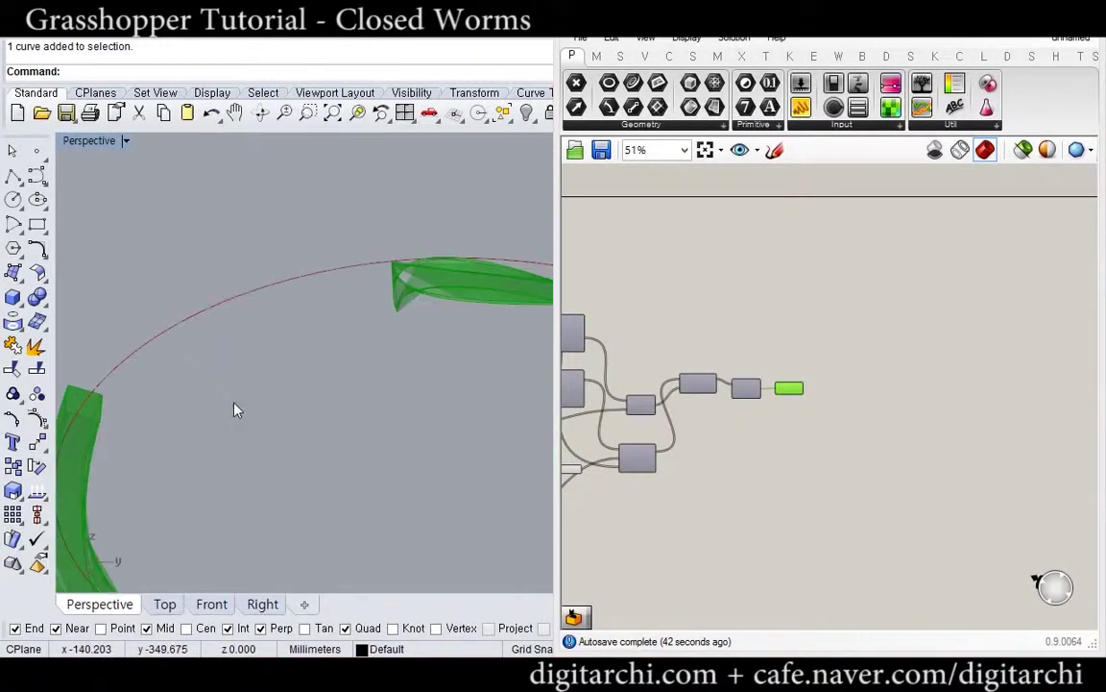
left_click(700, 434)
Remove the n+1 expression from the count input (N) of the uppermost Random component.
right_click_drag(700, 436, 1030, 446)
right_click_drag(455, 450, 394, 425, "shift")
scroll(390, 389, "down", 4)
right_click_drag(813, 377, 795, 387)
scroll(795, 387, "up", 7)
right_click(765, 337)
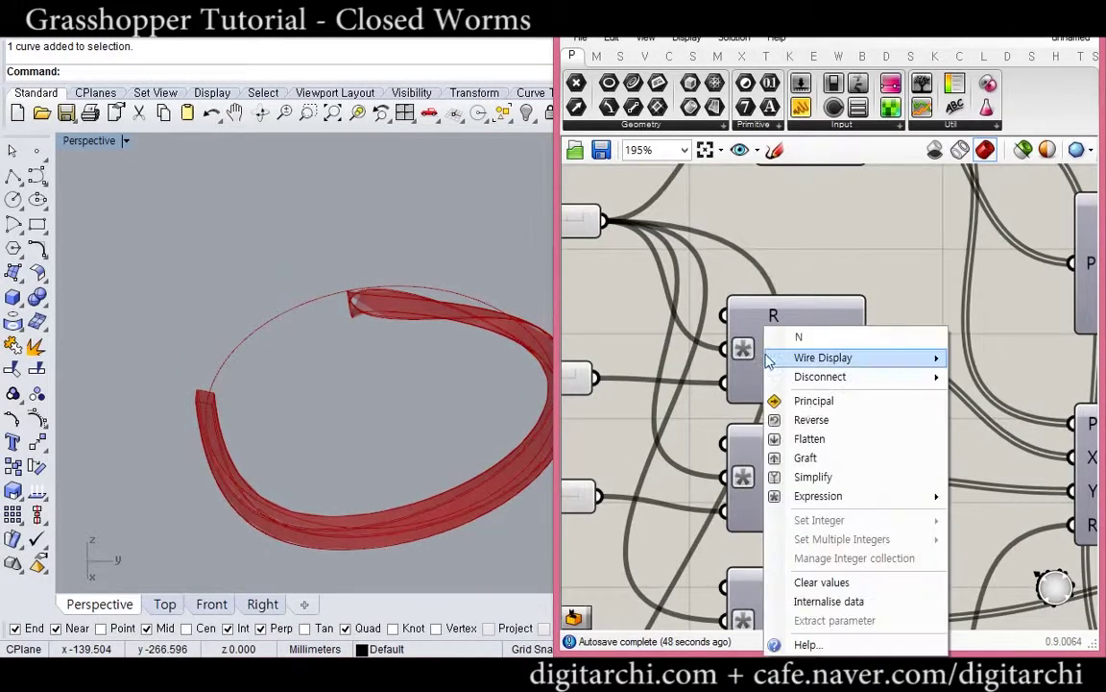
mouse_move(816, 496)
left_click_drag(615, 518, 549, 518)
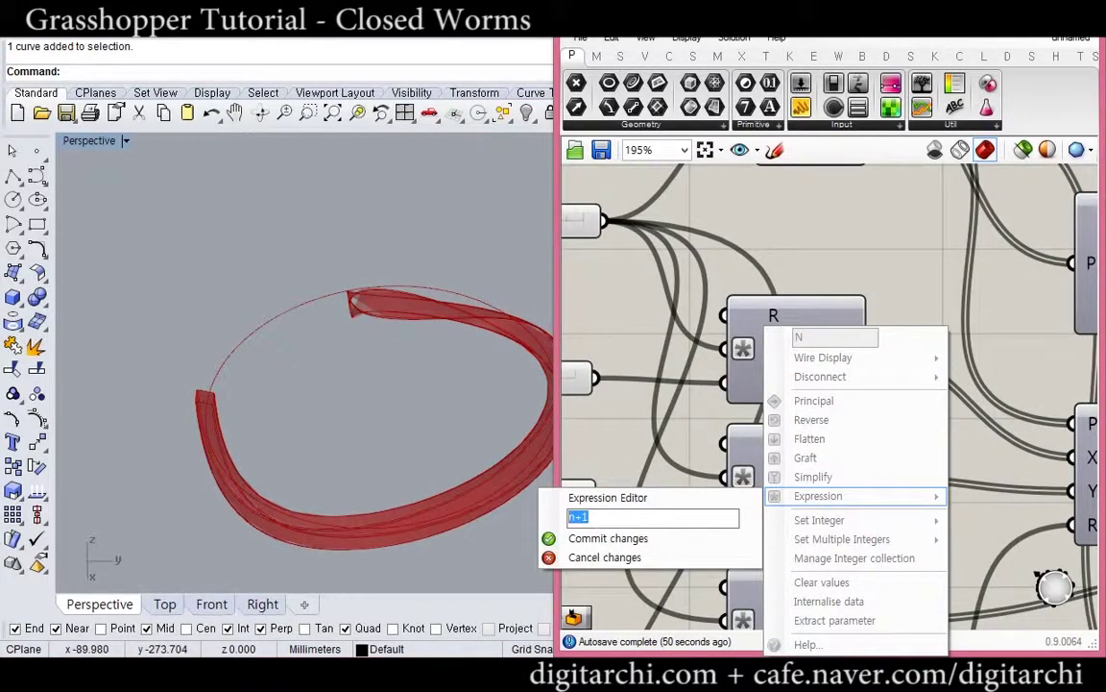
key("BackSpace")
left_click(615, 539)
Clear the n+1 expression on the second Random component's count input (N).
right_click_drag(759, 498, 768, 464)
right_click(775, 448)
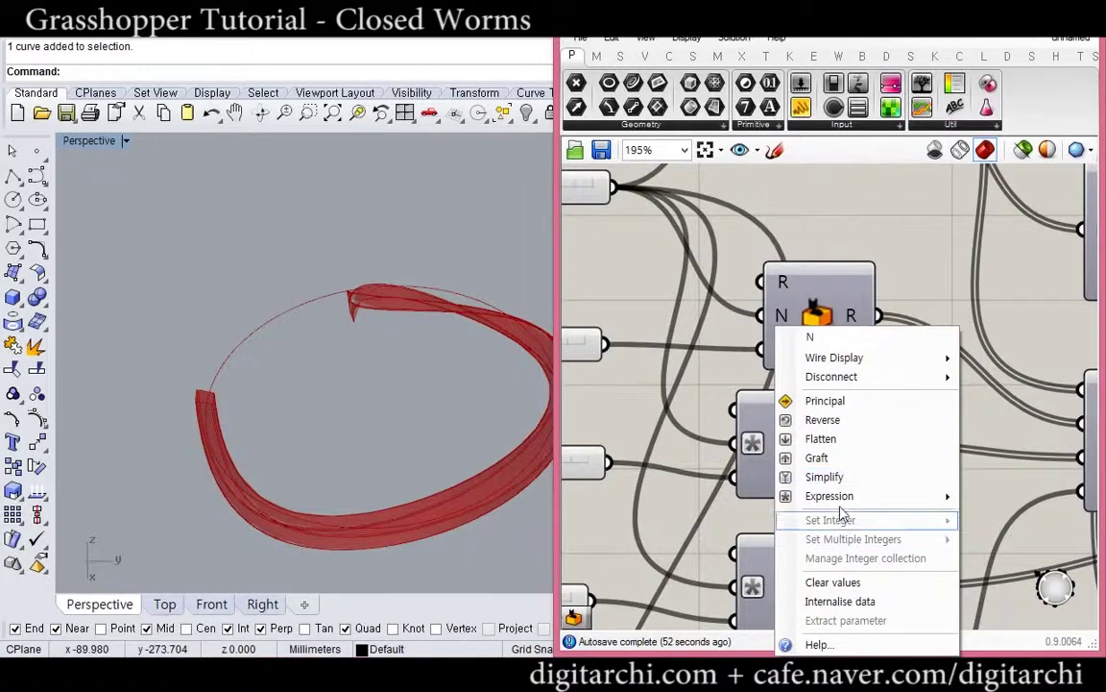
mouse_move(829, 495)
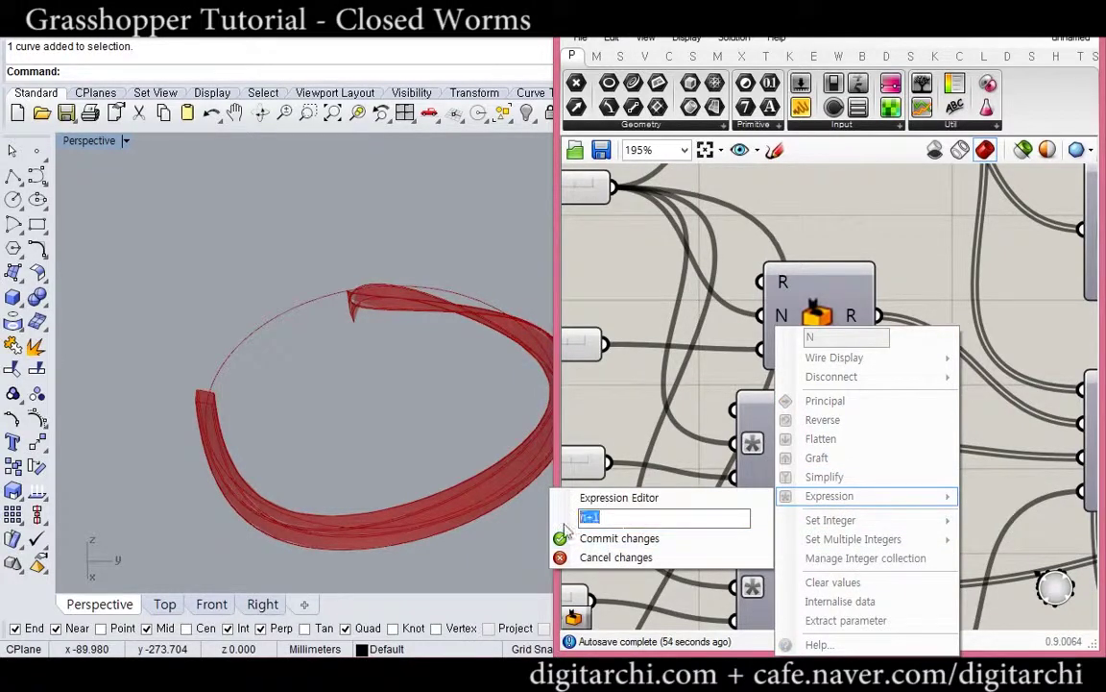
key("BackSpace")
left_click(601, 538)
Delete the n+1 expression from the third Random component's count input (N).
right_click_drag(713, 535, 721, 401)
right_click(772, 469)
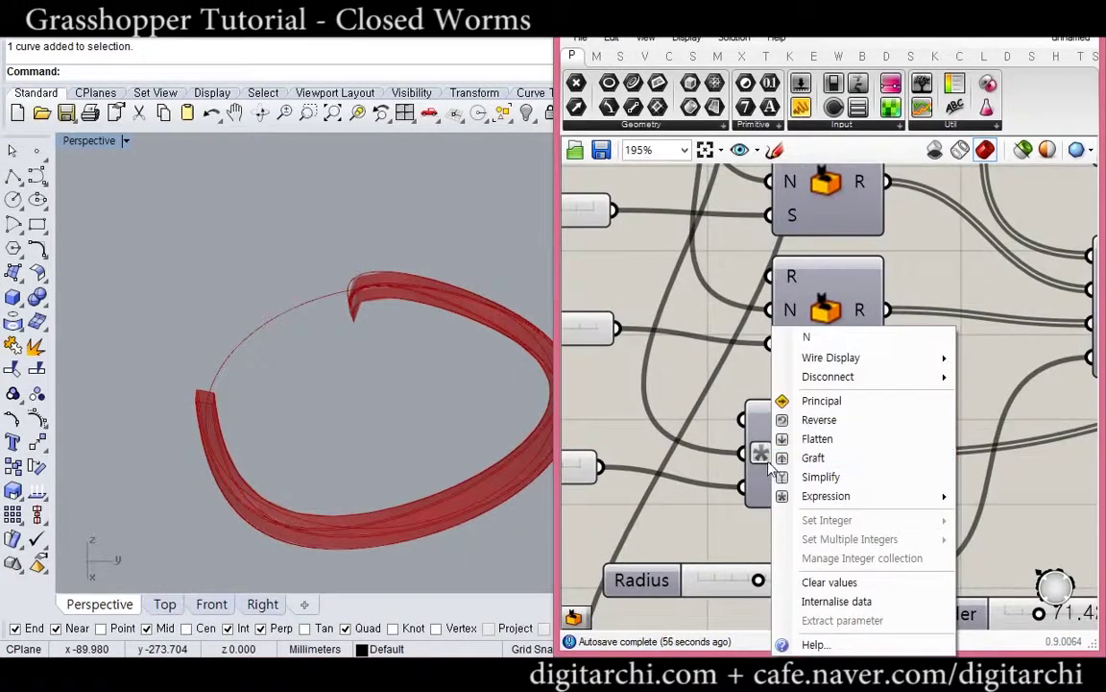
mouse_move(765, 498)
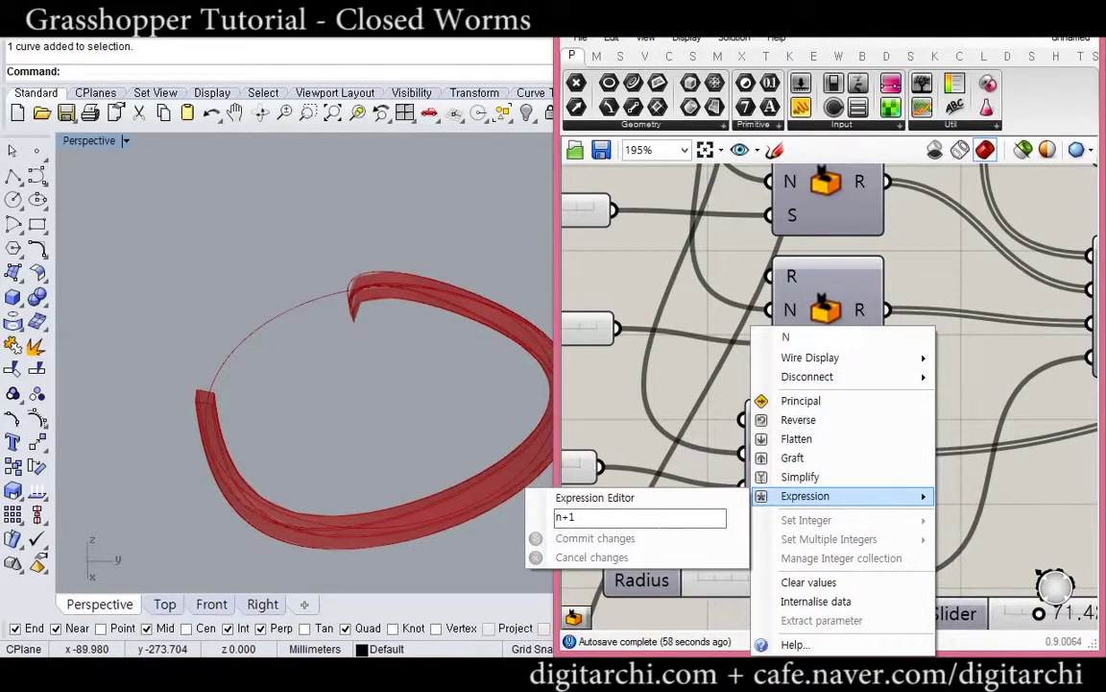
left_click_drag(660, 519, 547, 520)
key("BackSpace")
left_click(614, 538)
Remove the n+1 expression from the count input (N) of the lowest Random component, which feeds the rotation.
right_click_drag(756, 529, 764, 403)
scroll(767, 410, "down", 4)
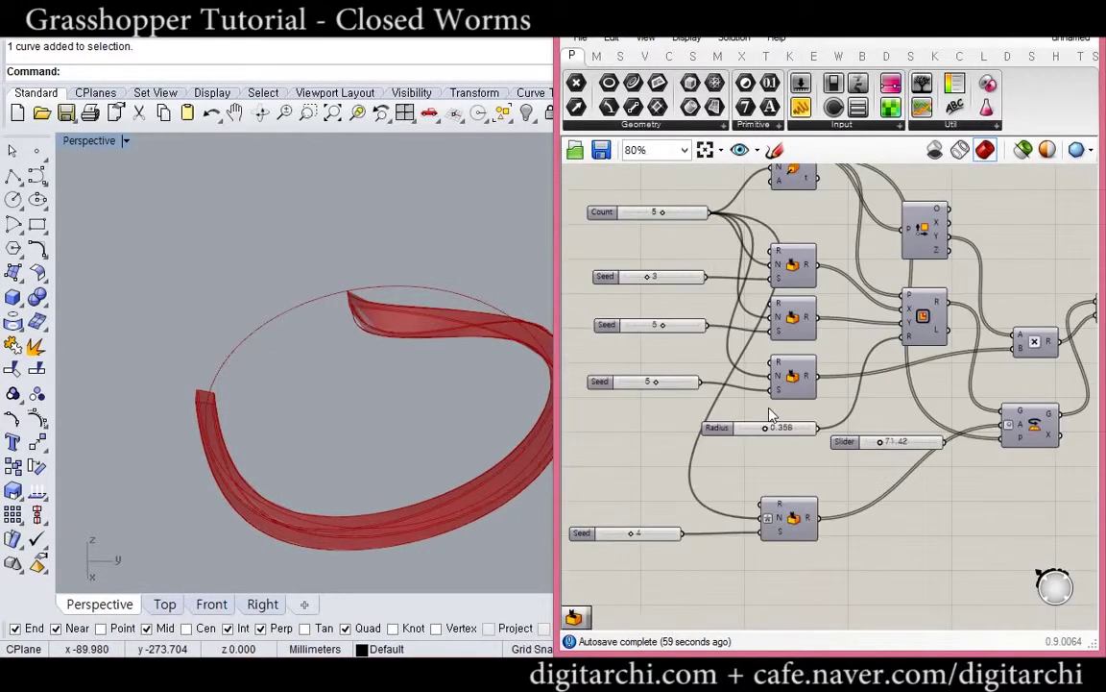
scroll(771, 512, "up", 5)
right_click(807, 548)
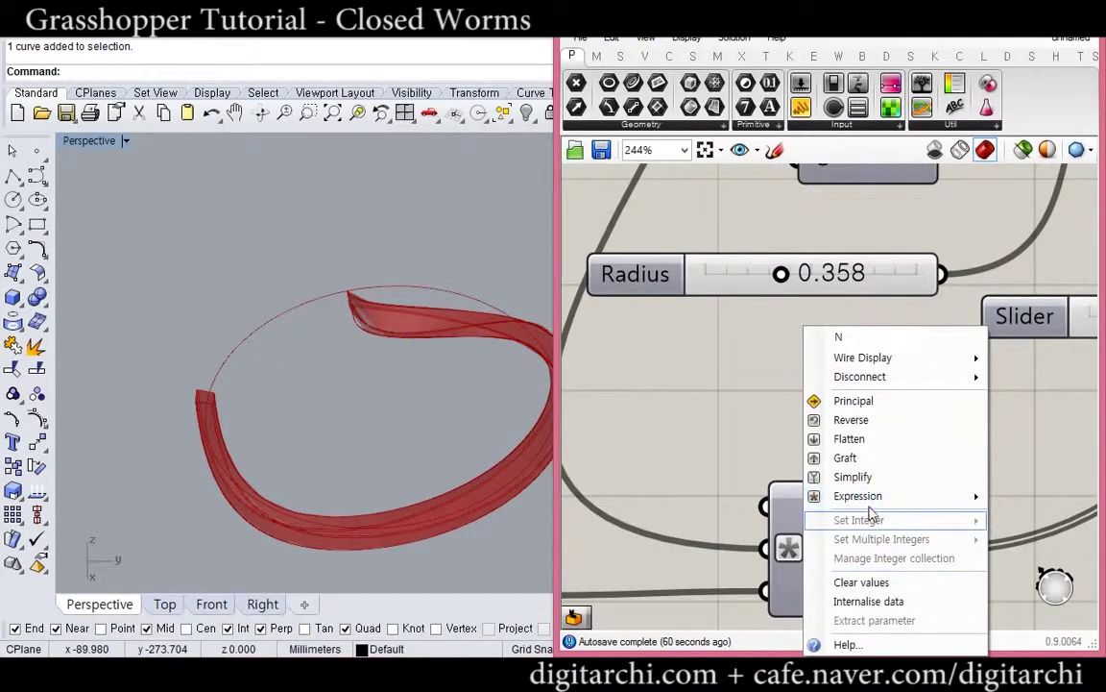
mouse_move(858, 496)
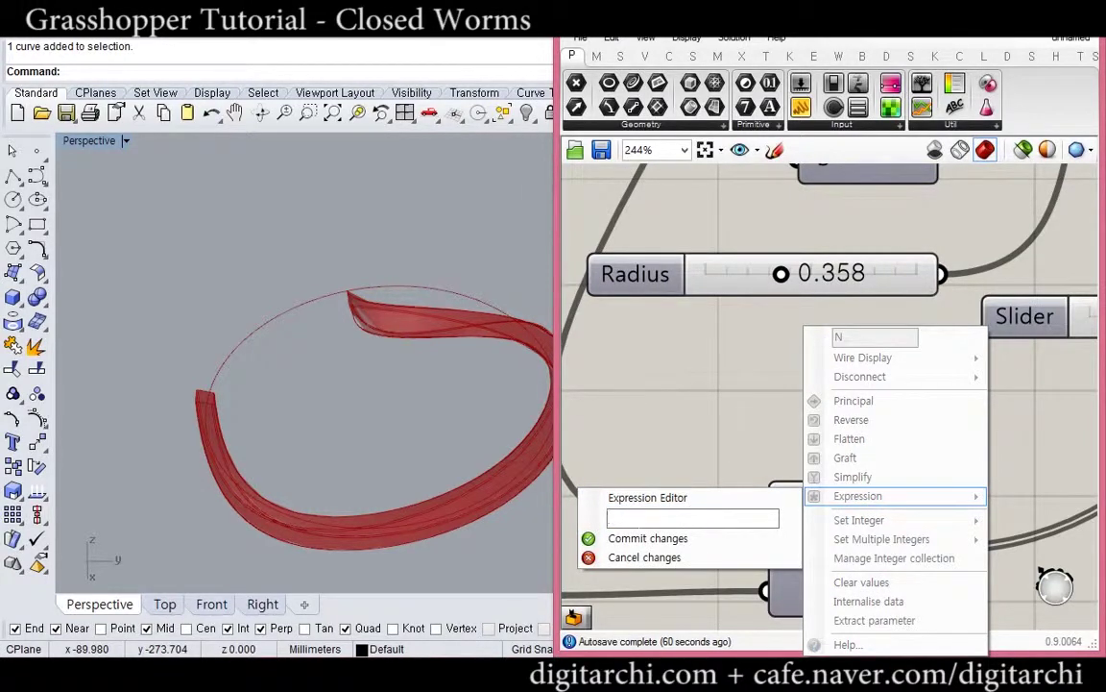
left_click(635, 540)
right_click_drag(290, 440, 444, 417)
right_click_drag(970, 356, 758, 422)
scroll(857, 372, "down", 5)
scroll(887, 347, "up", 3)
right_click_drag(887, 347, 690, 385)
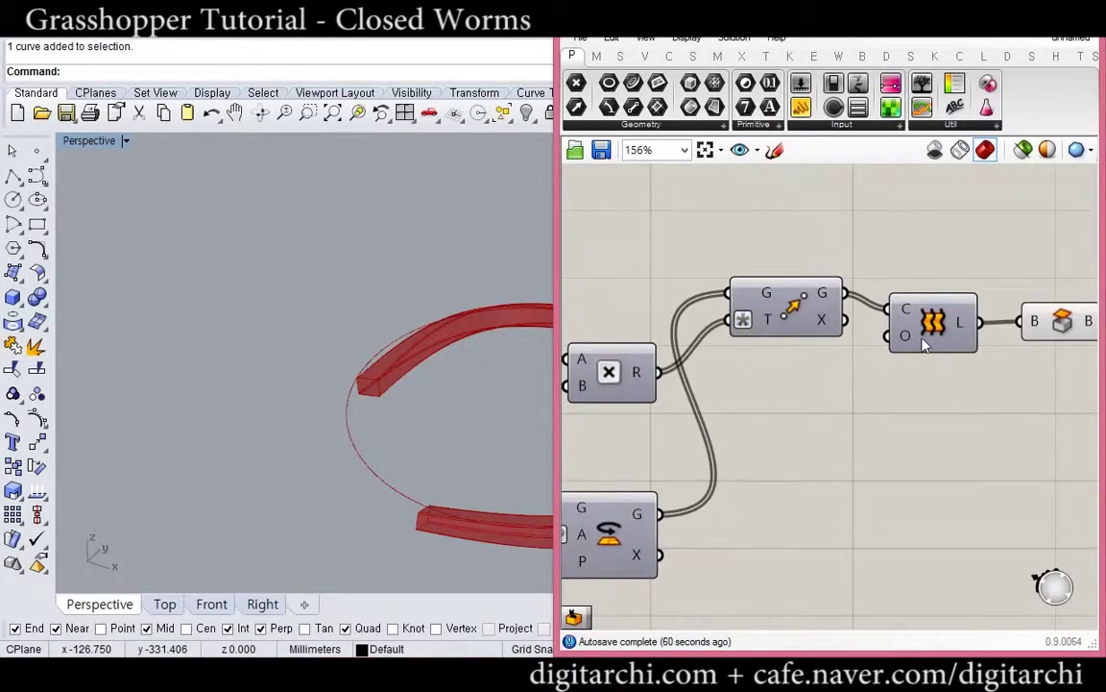
scroll(924, 345, "up", 4)
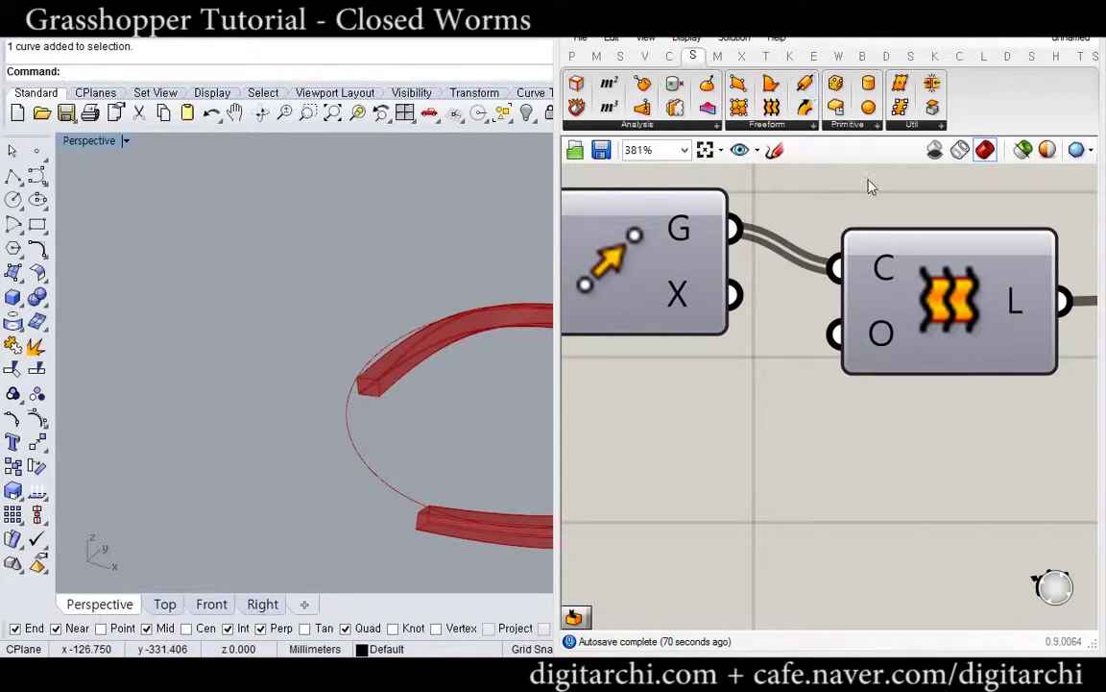
left_click(771, 130)
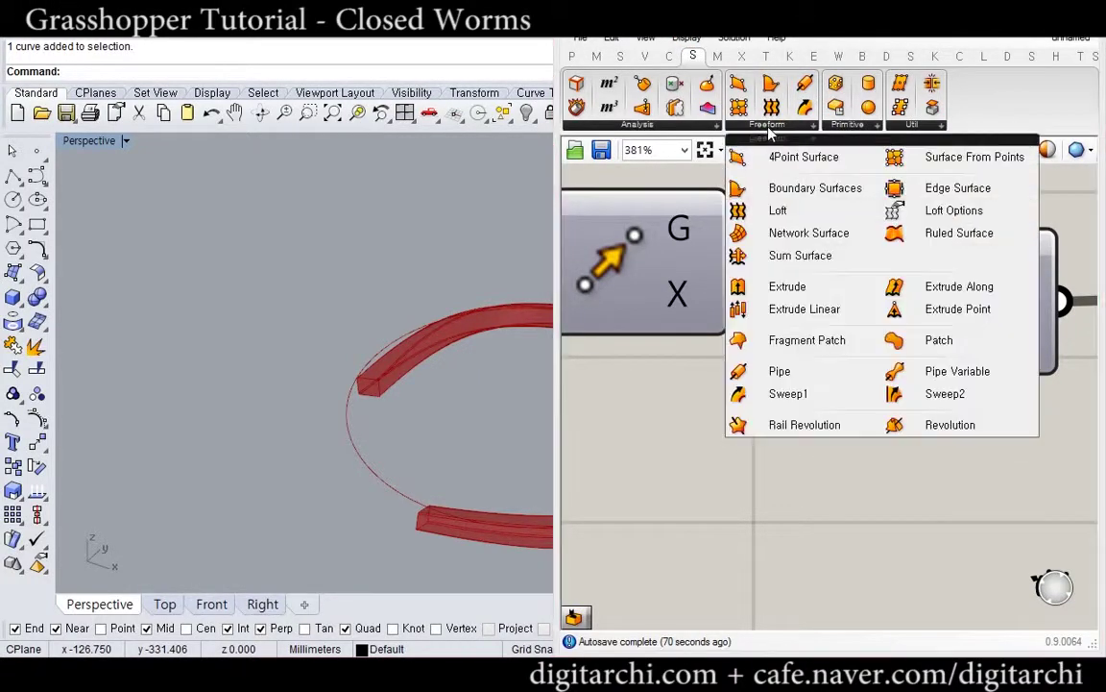
left_click(908, 211)
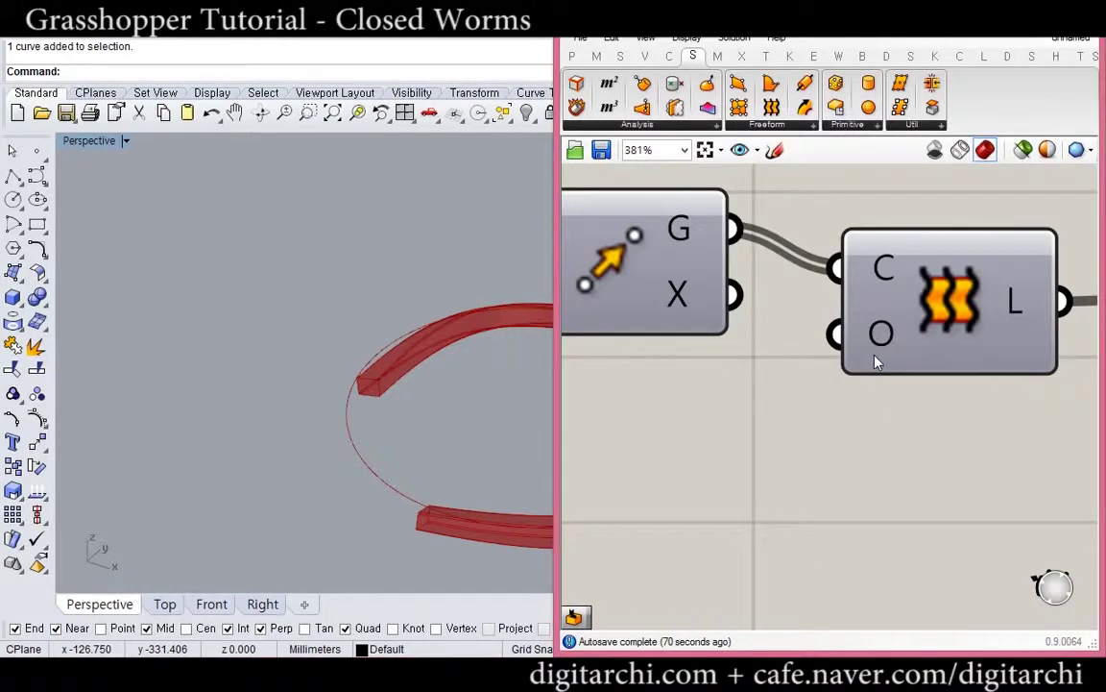
right_click(875, 357)
mouse_move(962, 511)
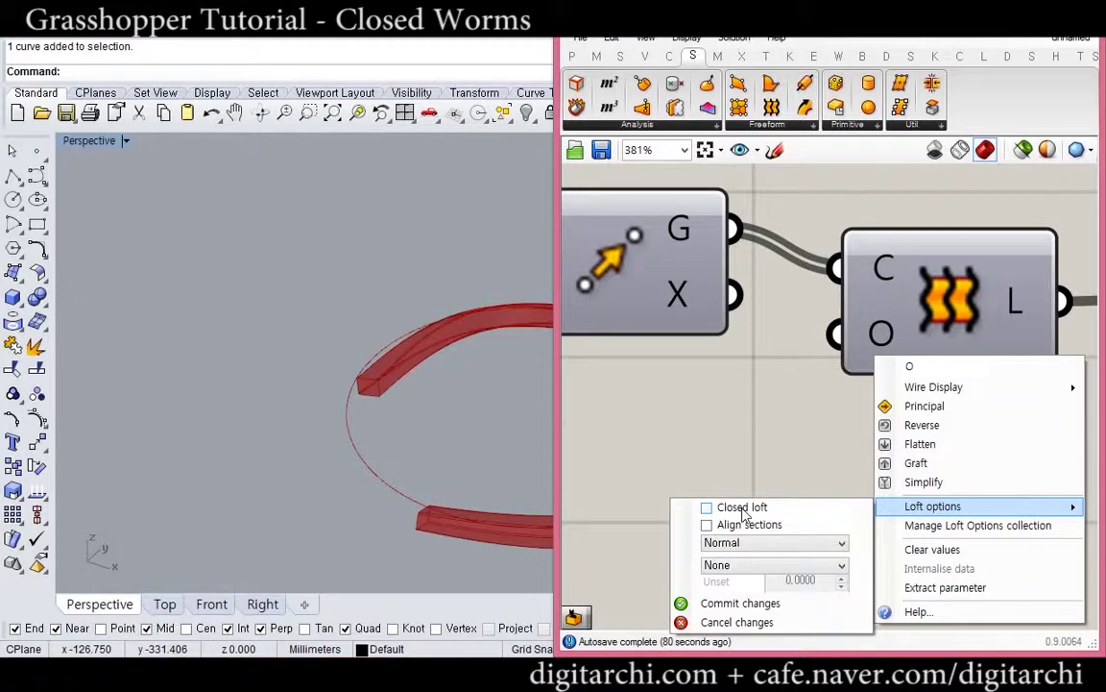
left_click(708, 507)
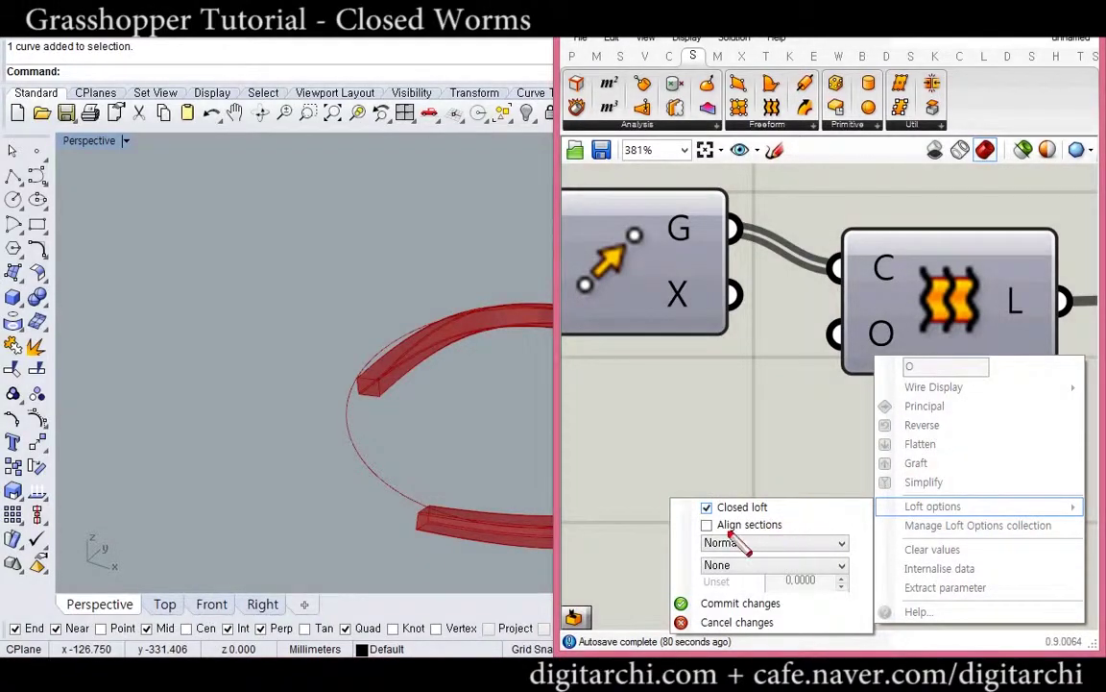
left_click_drag(717, 481, 720, 471)
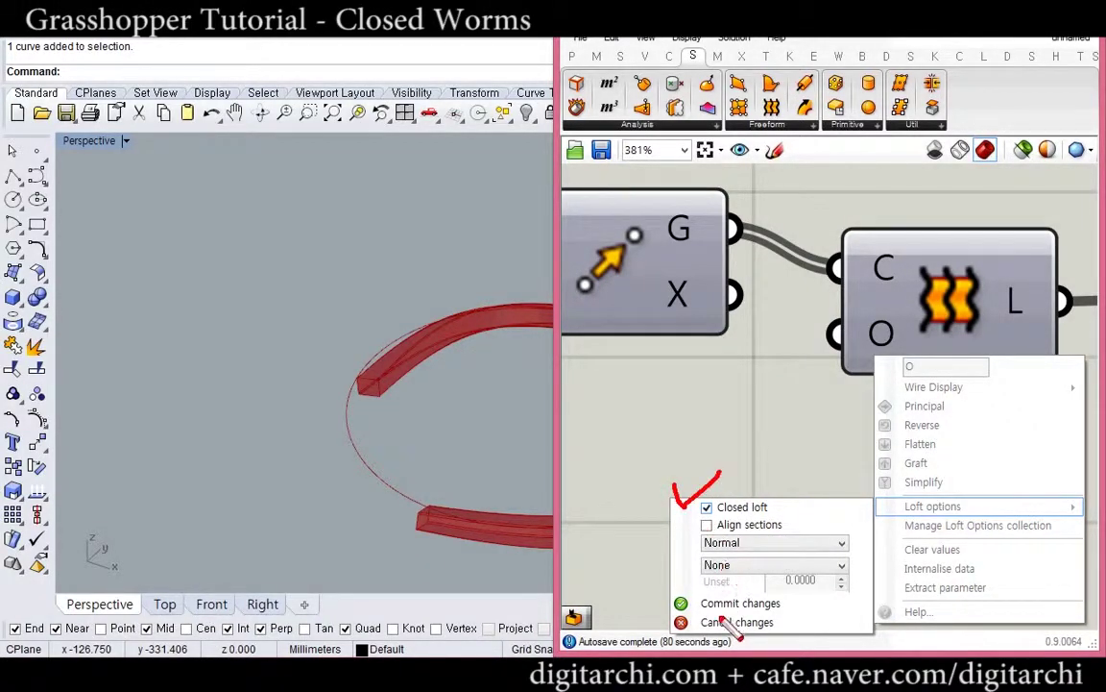
mouse_move(695, 543)
left_mouse_down()
mouse_move(683, 565)
mouse_move(699, 568)
left_mouse_up()
left_click_drag(678, 520, 631, 616)
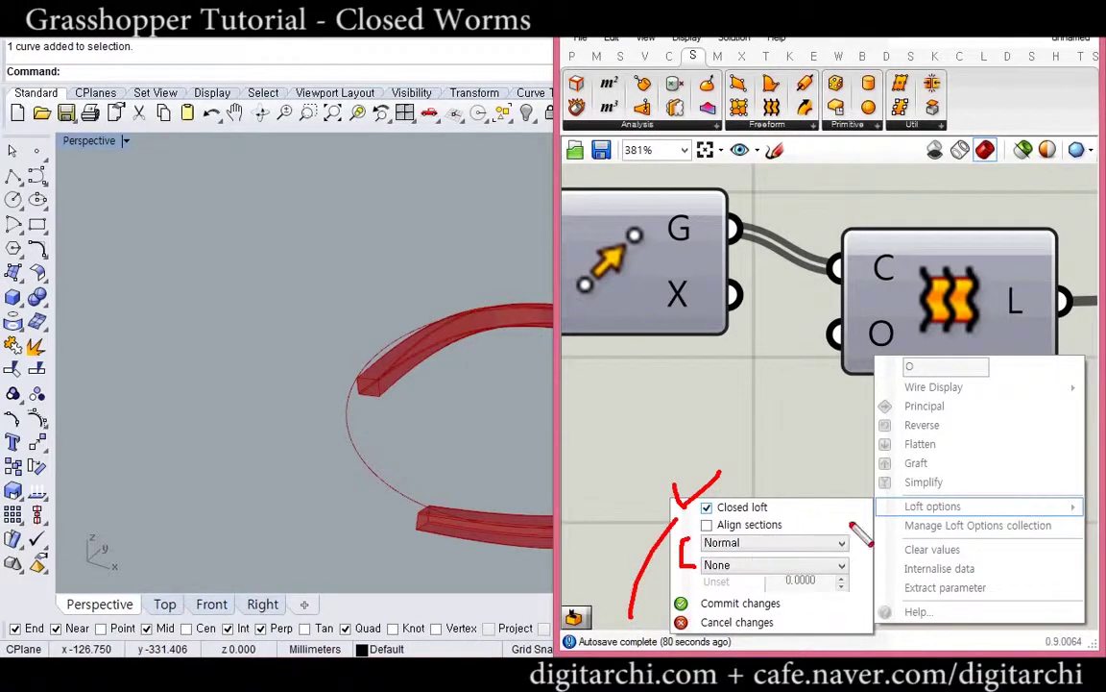
left_click_drag(847, 514, 851, 616)
key("Escape")
Enable the Closed loft option on the Loft component's options input (O) and commit the change.
right_click(879, 336)
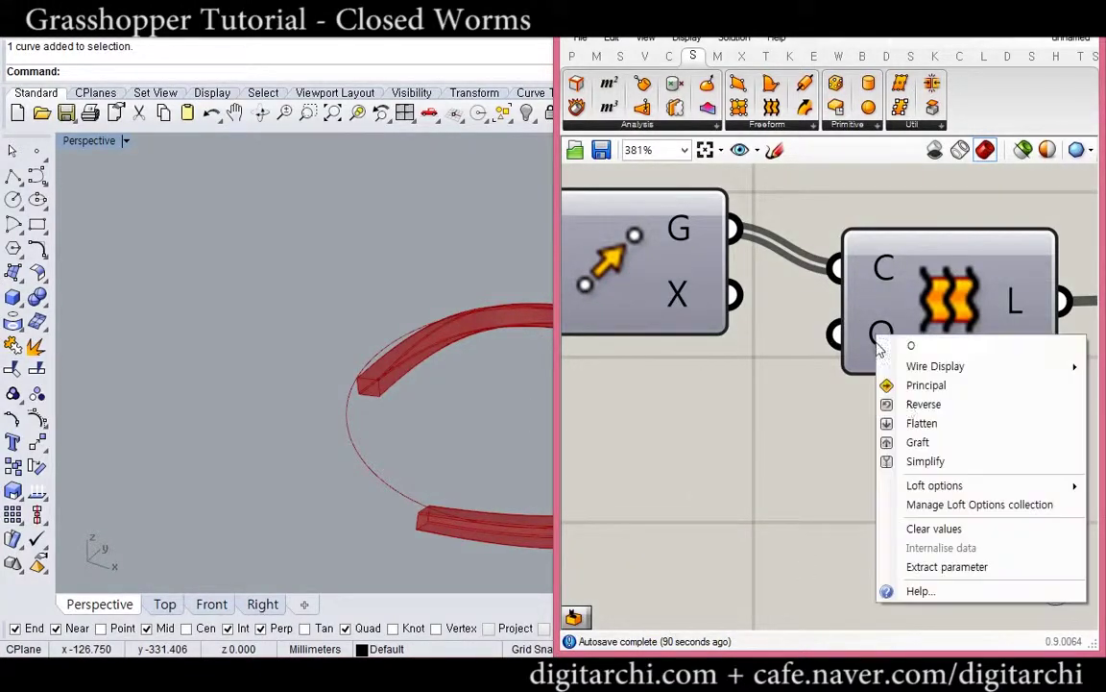
mouse_move(924, 488)
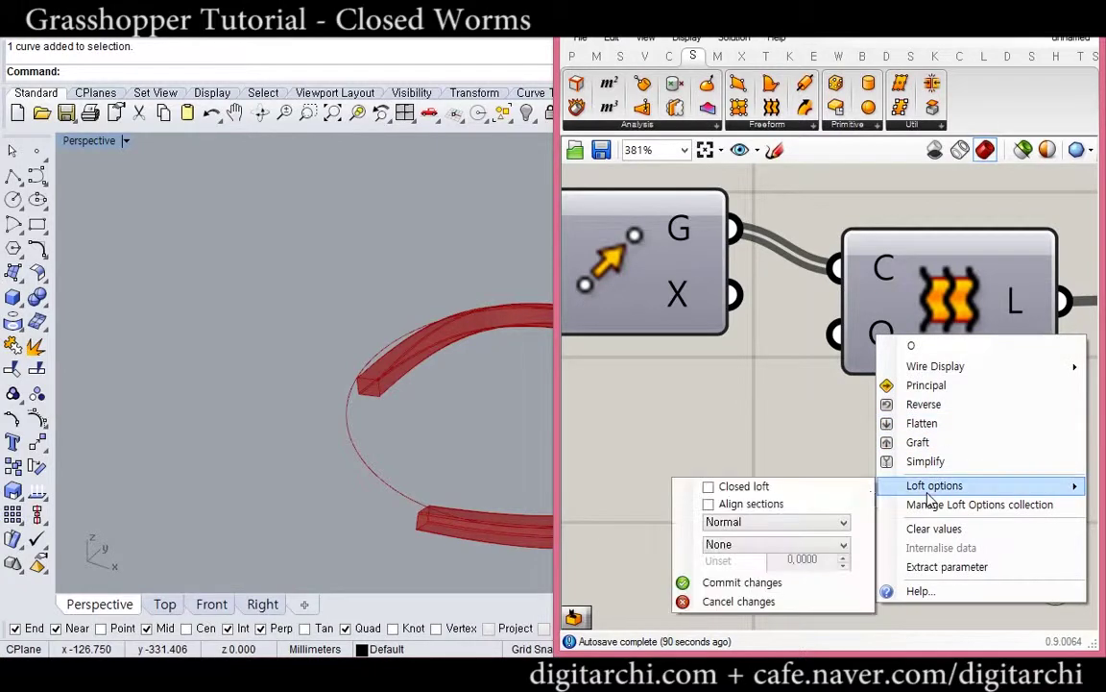
left_click(755, 488)
left_click(739, 582)
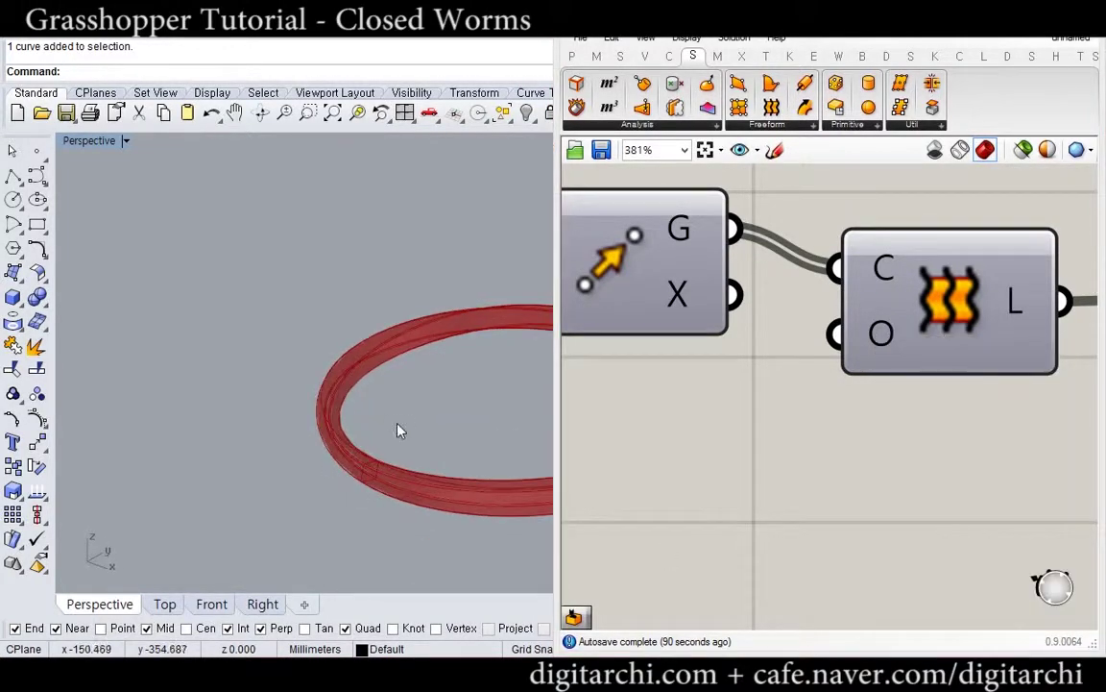
Scale the closed base curve down uniformly about its centre to roughly half its size.
right_click_drag(401, 431, 200, 510)
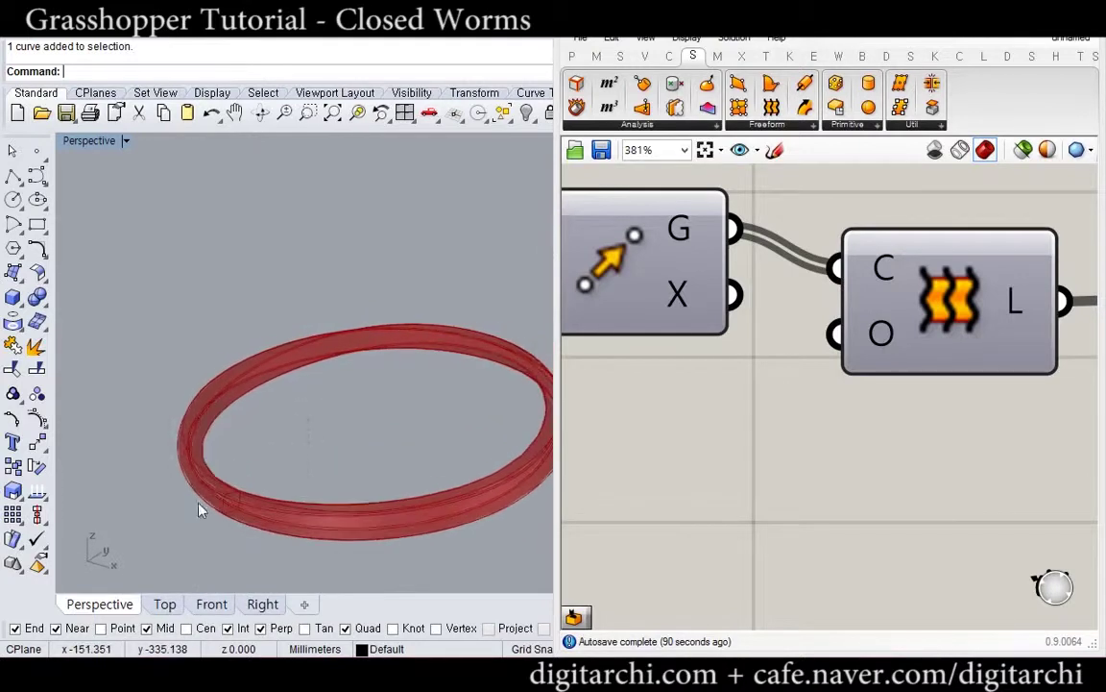
left_click(13, 490)
left_click(380, 411)
left_click(249, 223)
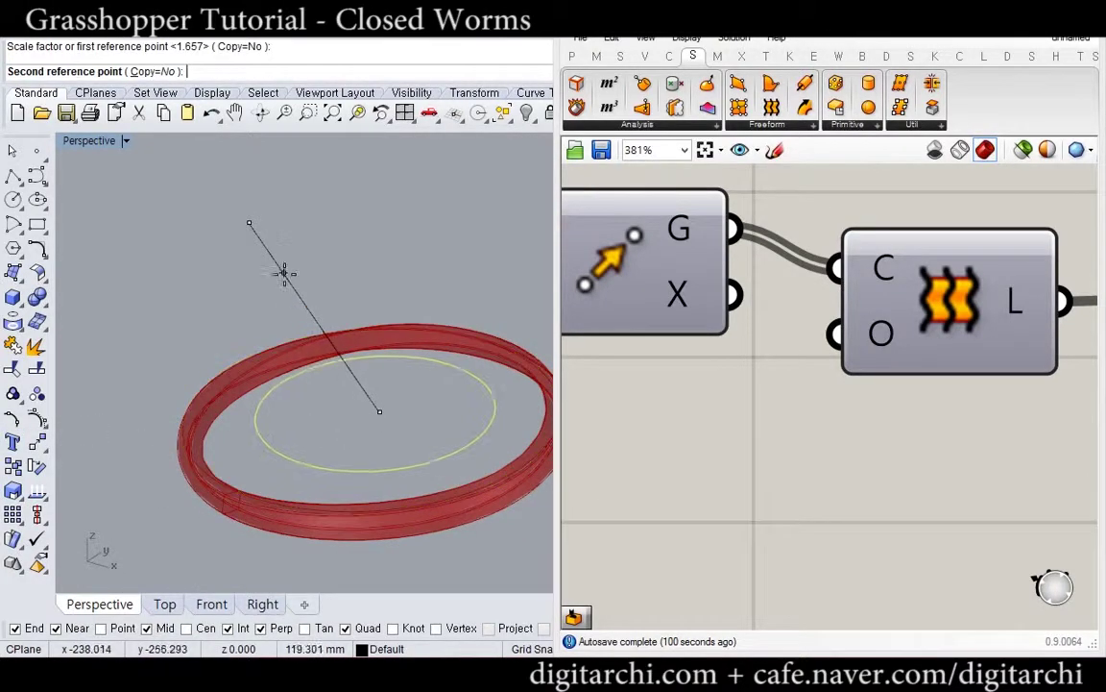
left_click(331, 318)
key("Escape")
left_click(289, 440)
type("zs")
key("Return")
right_click_drag(327, 408, 343, 442)
scroll(343, 442, "down", 5)
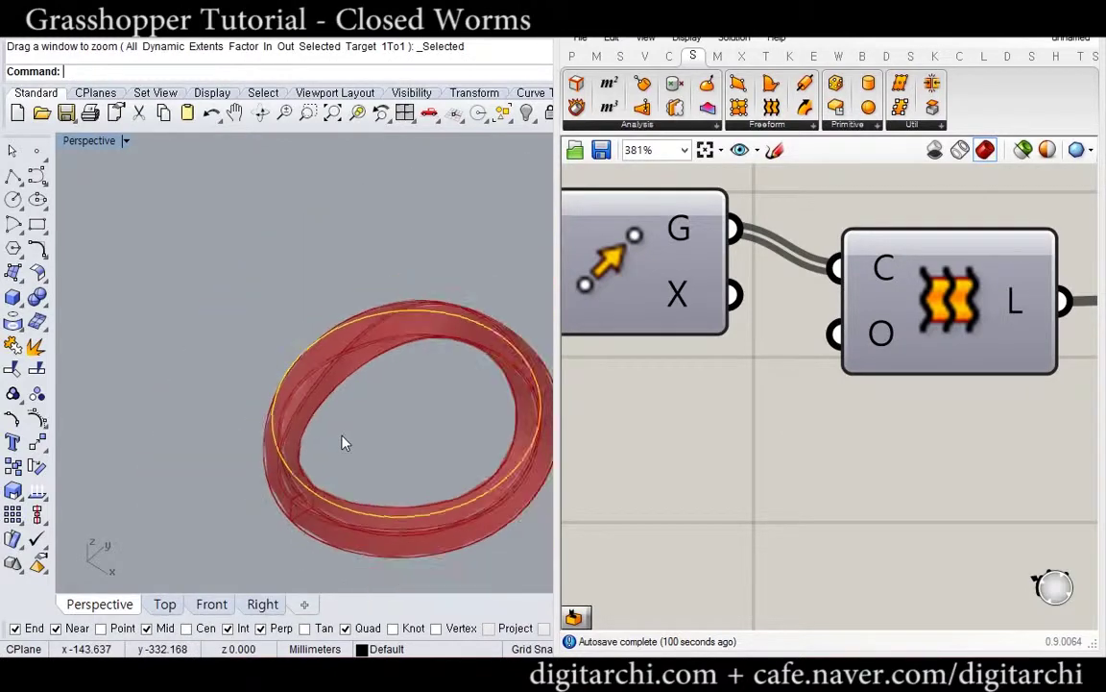
key("Escape")
Set the preview mesh quality to High Quality.
left_click(1091, 150)
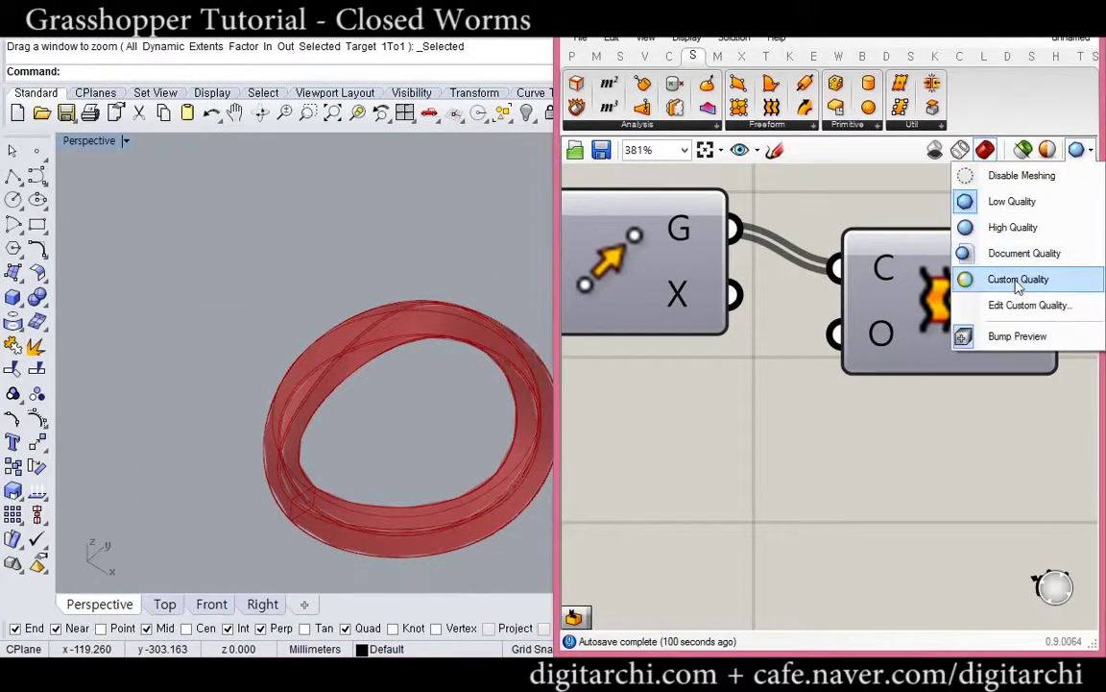
left_click(1022, 233)
right_click_drag(338, 465, 429, 452)
Align the four Seed sliders on a common left edge and move them farther away from the Random components.
scroll(899, 424, "down", 6)
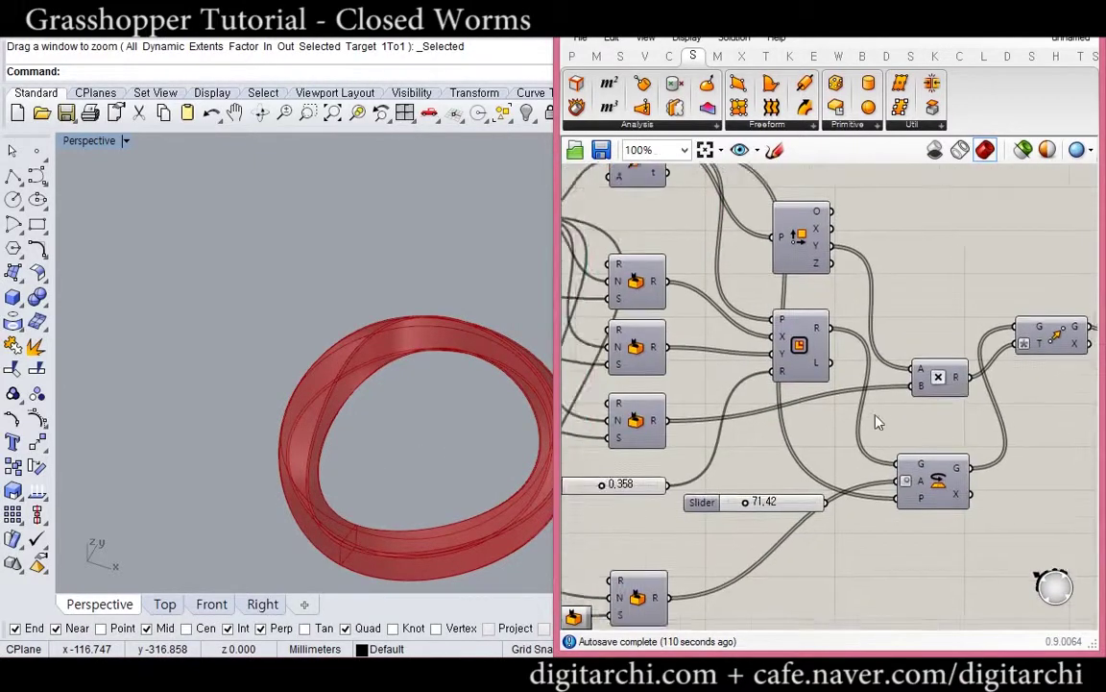
scroll(878, 418, "down", 4)
scroll(828, 415, "up", 4)
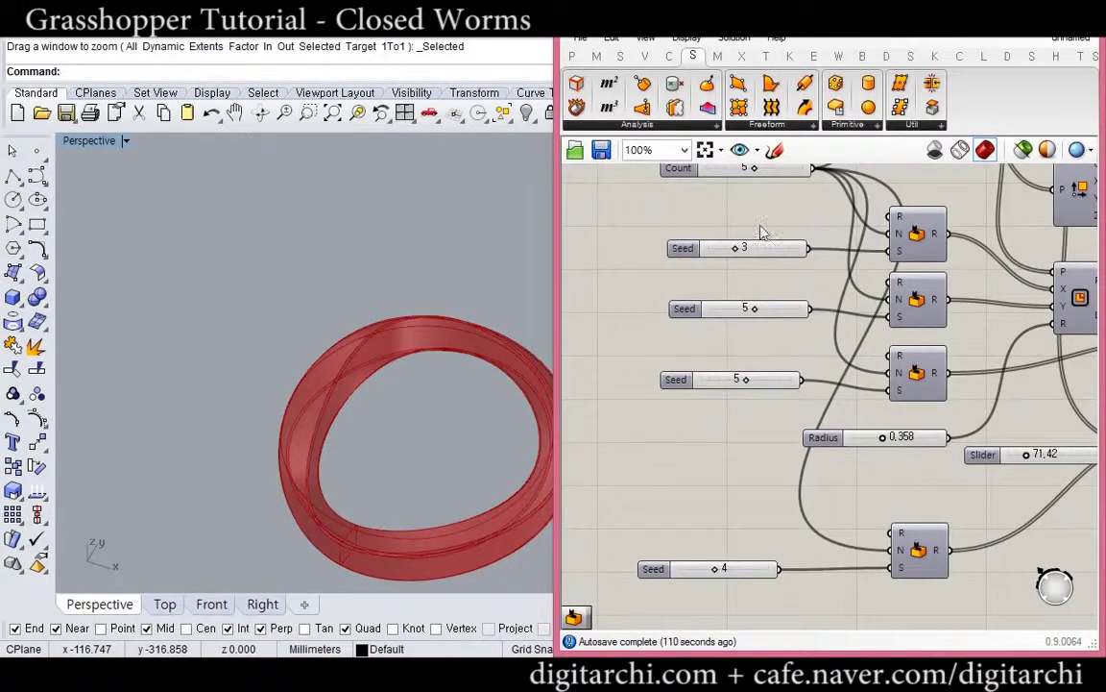
left_click_drag(761, 230, 603, 581)
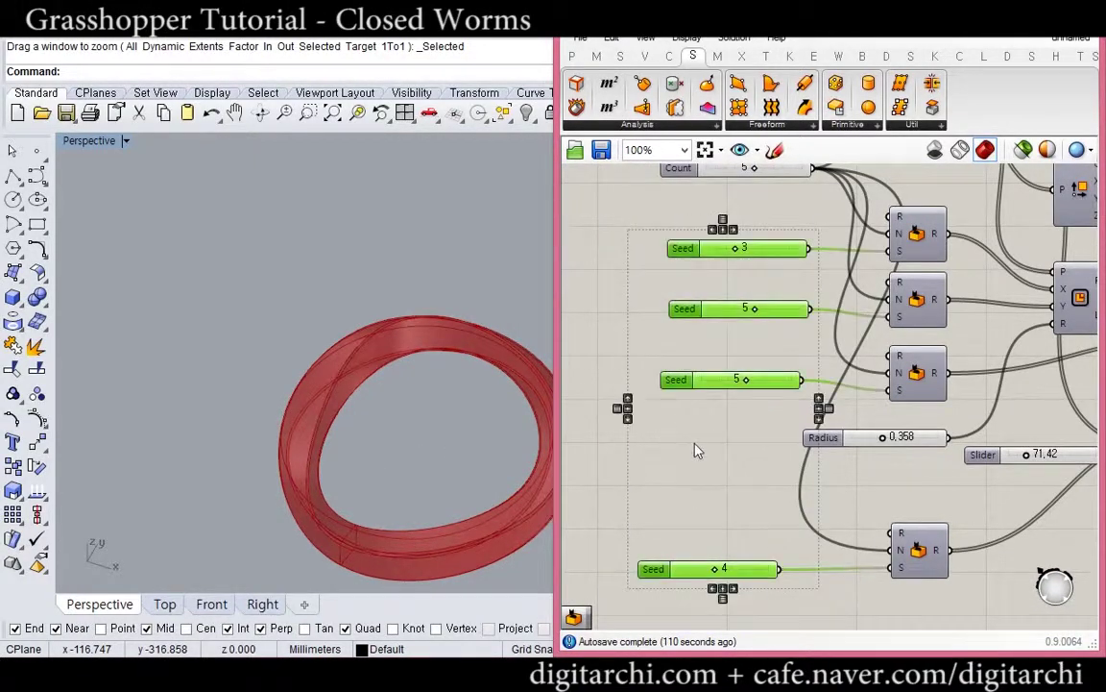
left_click(713, 230)
left_click(706, 218)
left_click_drag(745, 248, 616, 298)
left_click(708, 302)
right_click_drag(696, 343, 753, 279)
Stack the four Seed sliders closely one below another in a compact column.
left_click_drag(715, 235, 698, 407)
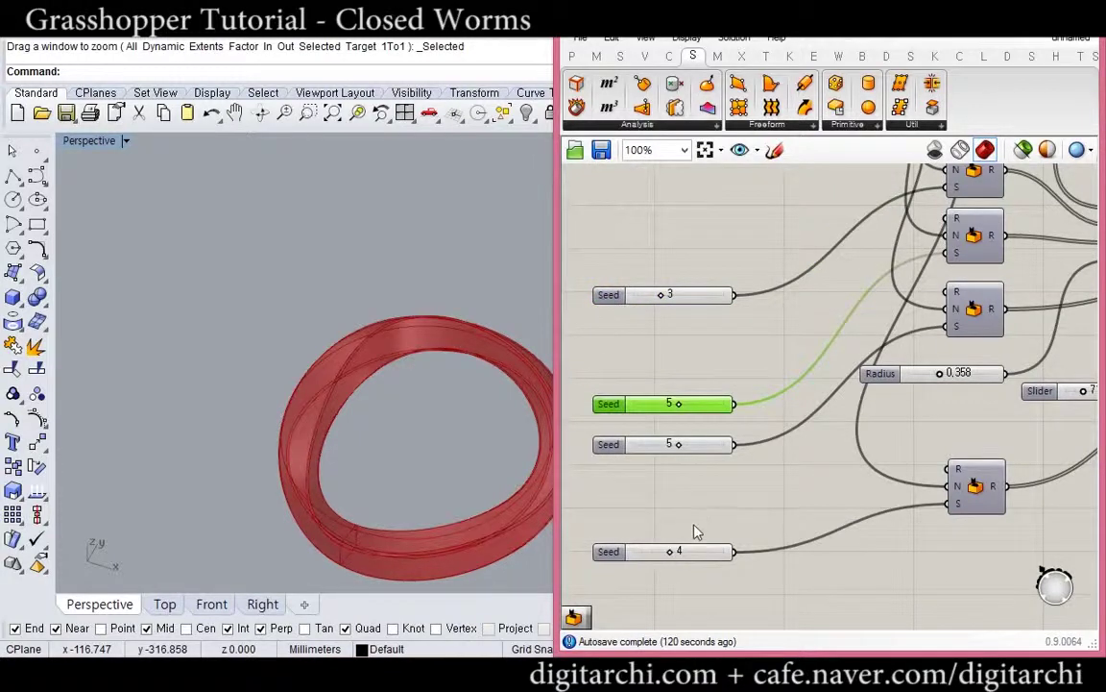
left_click_drag(695, 552, 704, 484)
left_click_drag(701, 304, 709, 365)
left_click(709, 294)
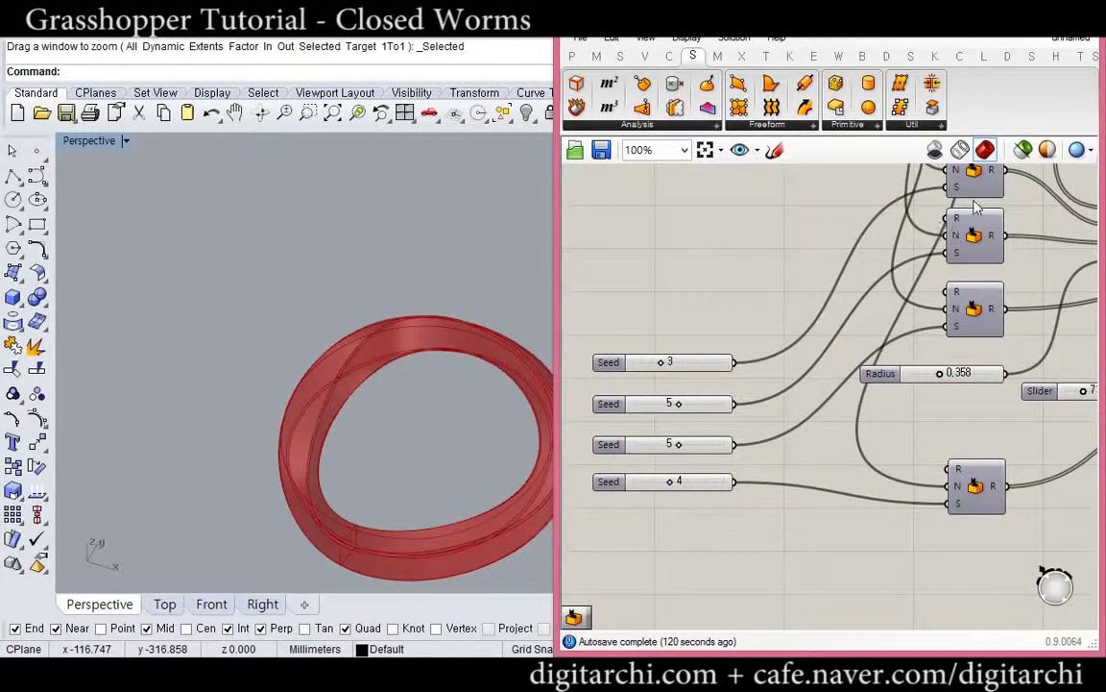
Add a new Random component to the canvas just above the column of Seed sliders.
key("ctrl+shift+d")
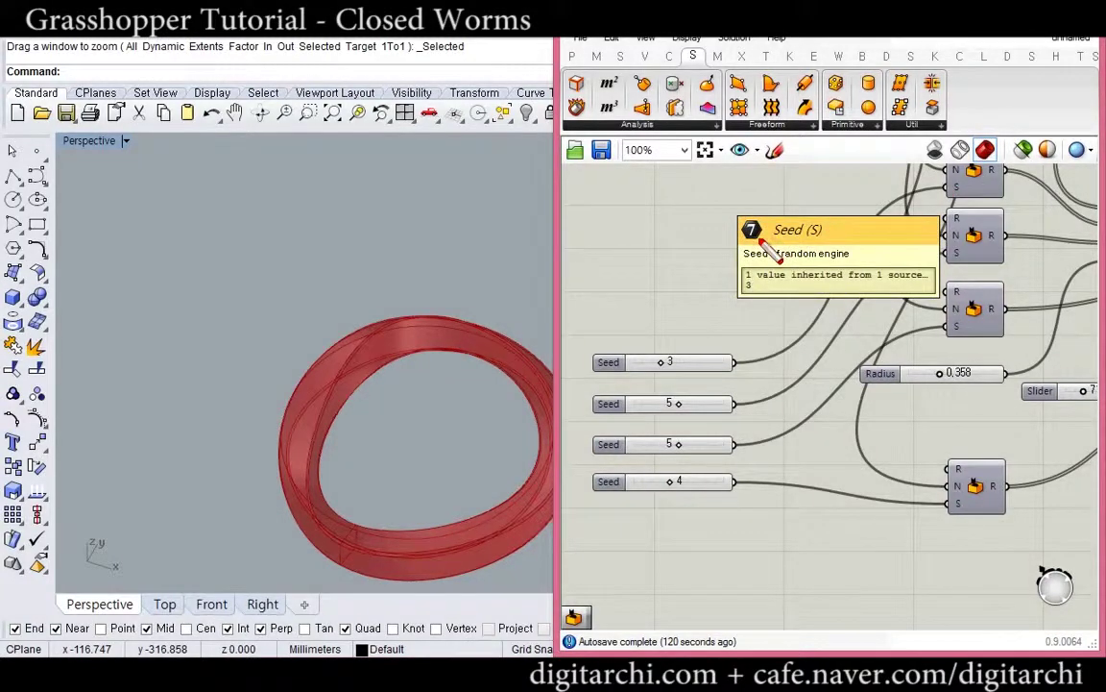
mouse_move(757, 244)
left_mouse_down()
mouse_move(721, 231)
mouse_move(760, 211)
mouse_move(724, 230)
left_mouse_up()
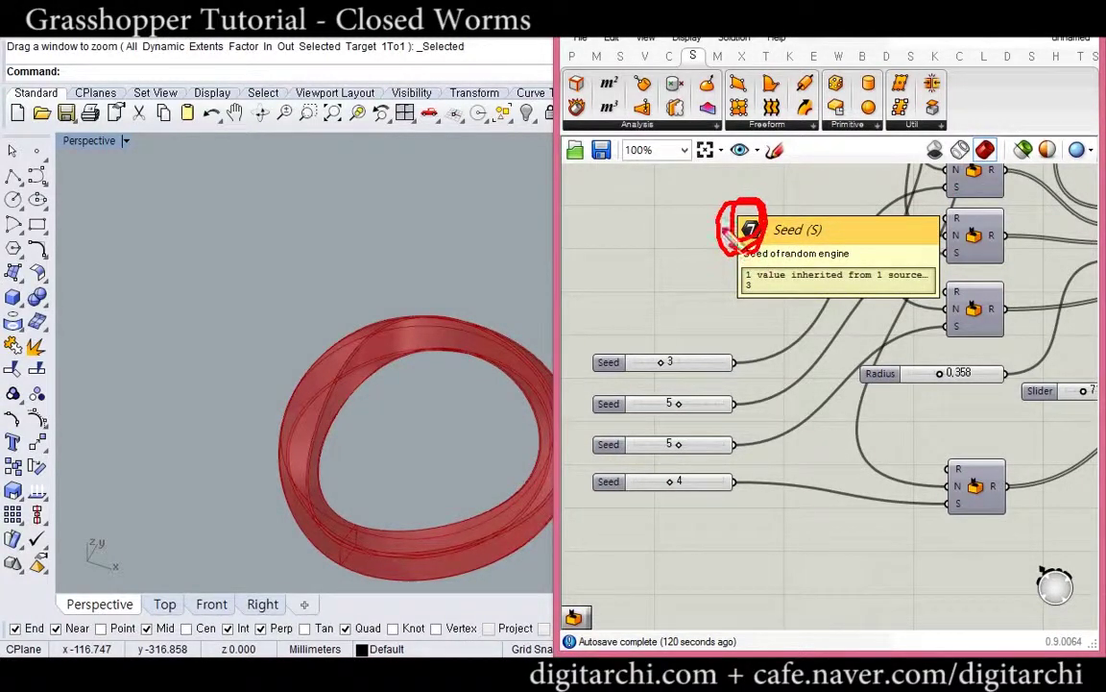
double_click(679, 297)
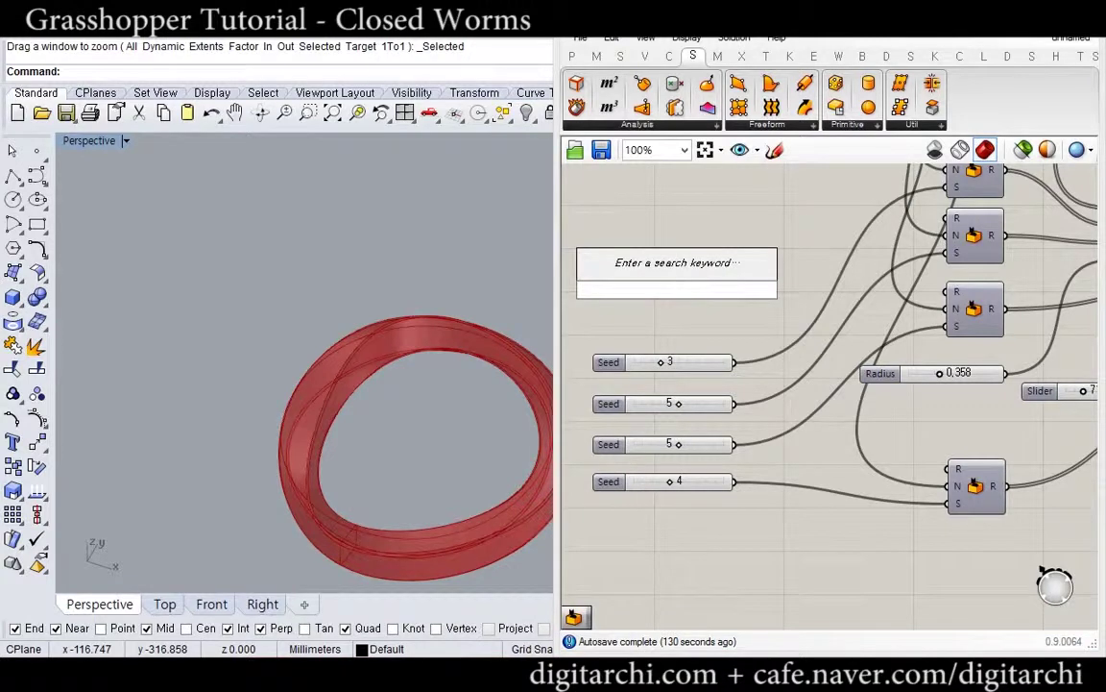
type("rangoe")
key("BackSpace")
key("BackSpace")
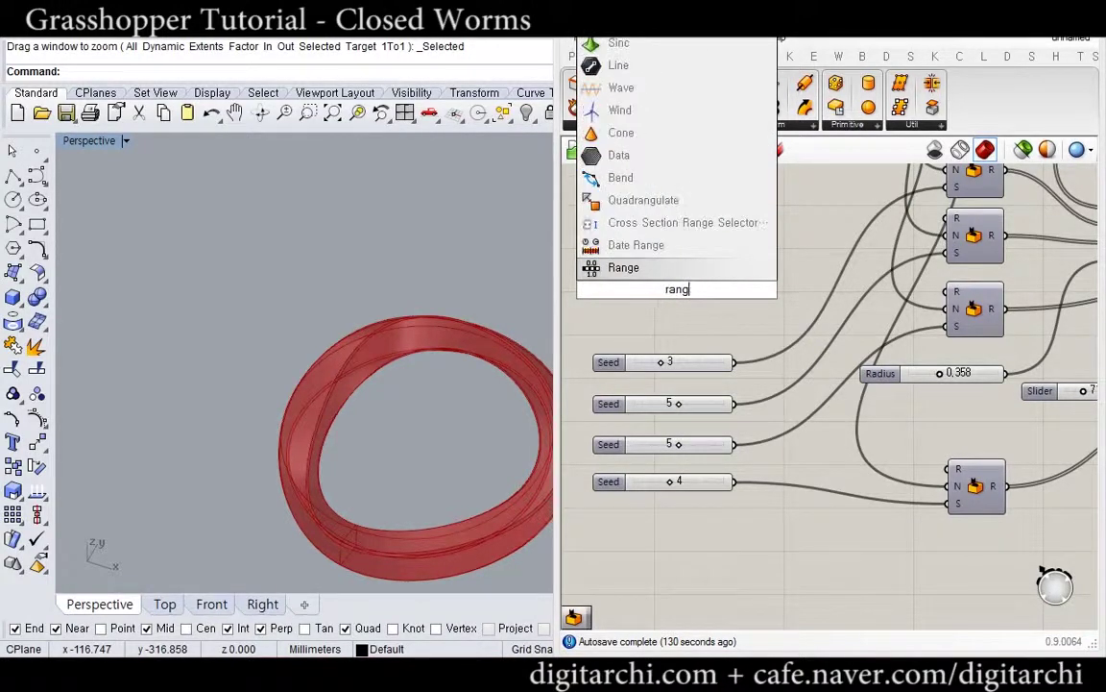
key("BackSpace")
type("dom")
key("Return")
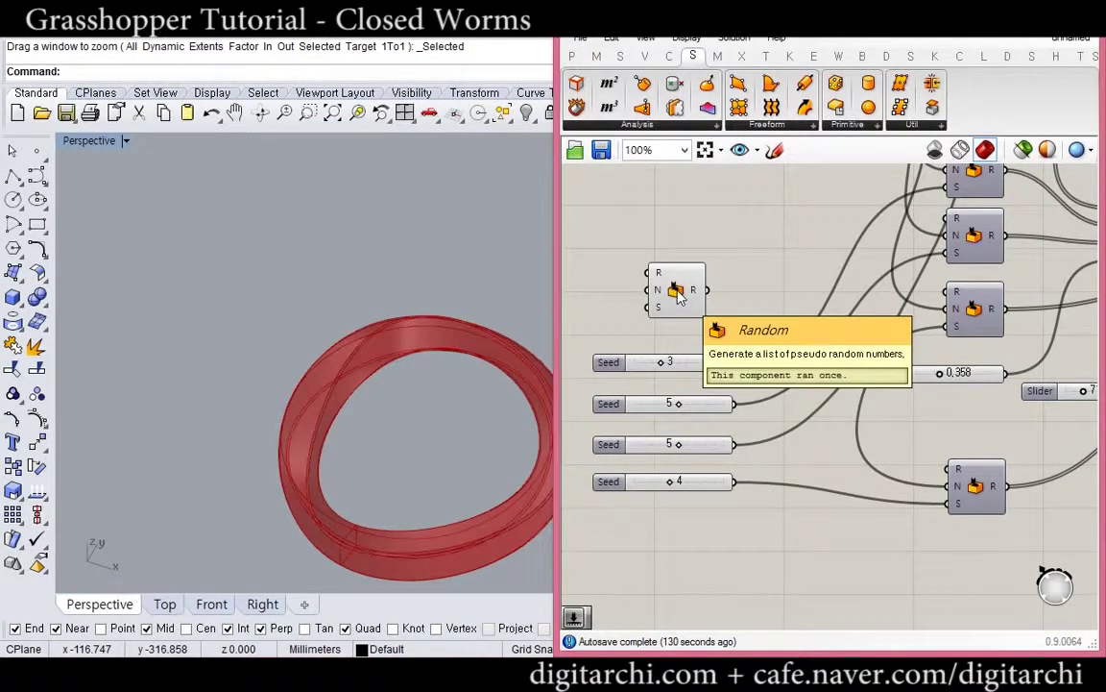
Check the domain set on the new Random component's range input (R).
right_click(659, 273)
mouse_move(759, 429)
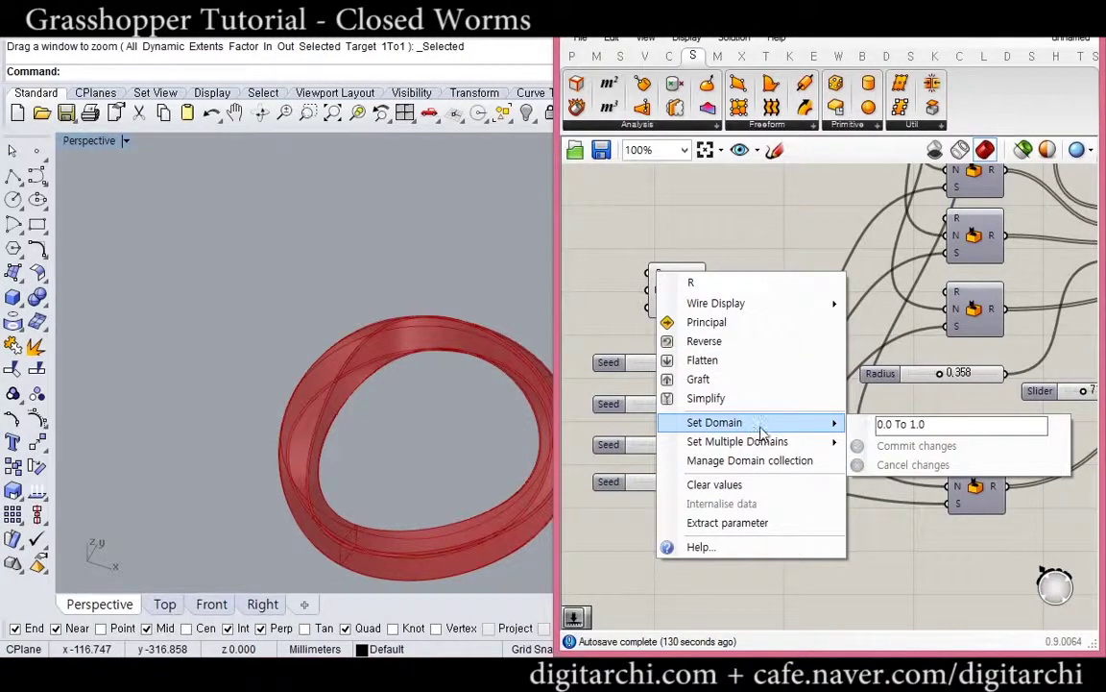
left_click(692, 200)
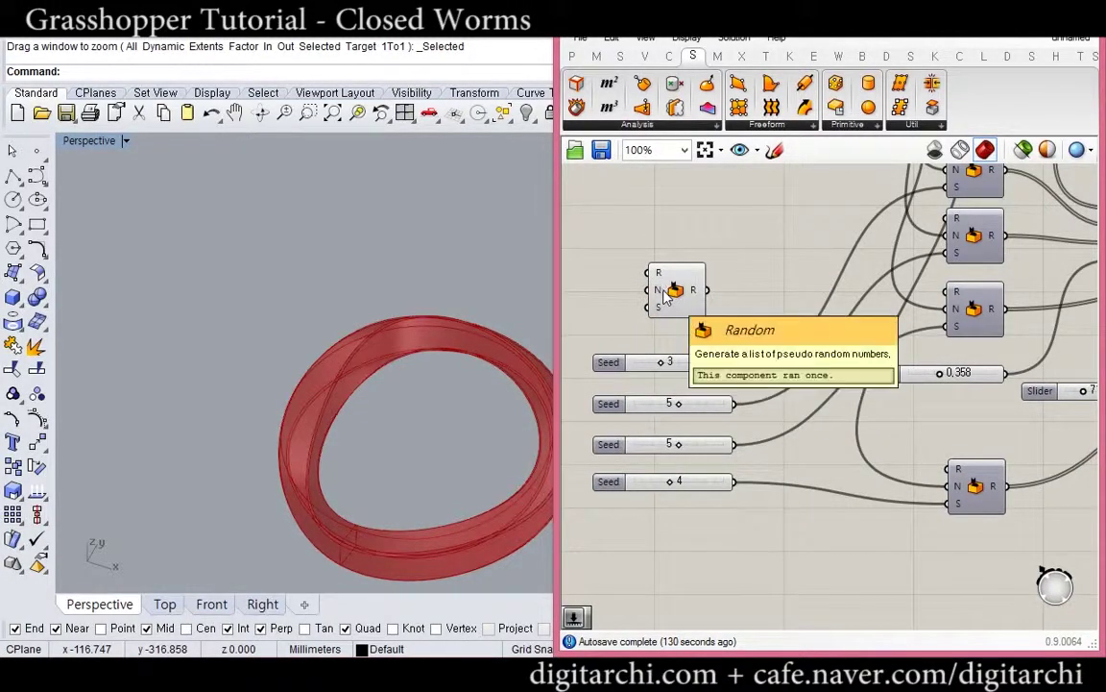
right_click_drag(664, 291, 731, 424)
left_click_drag(715, 422, 807, 245)
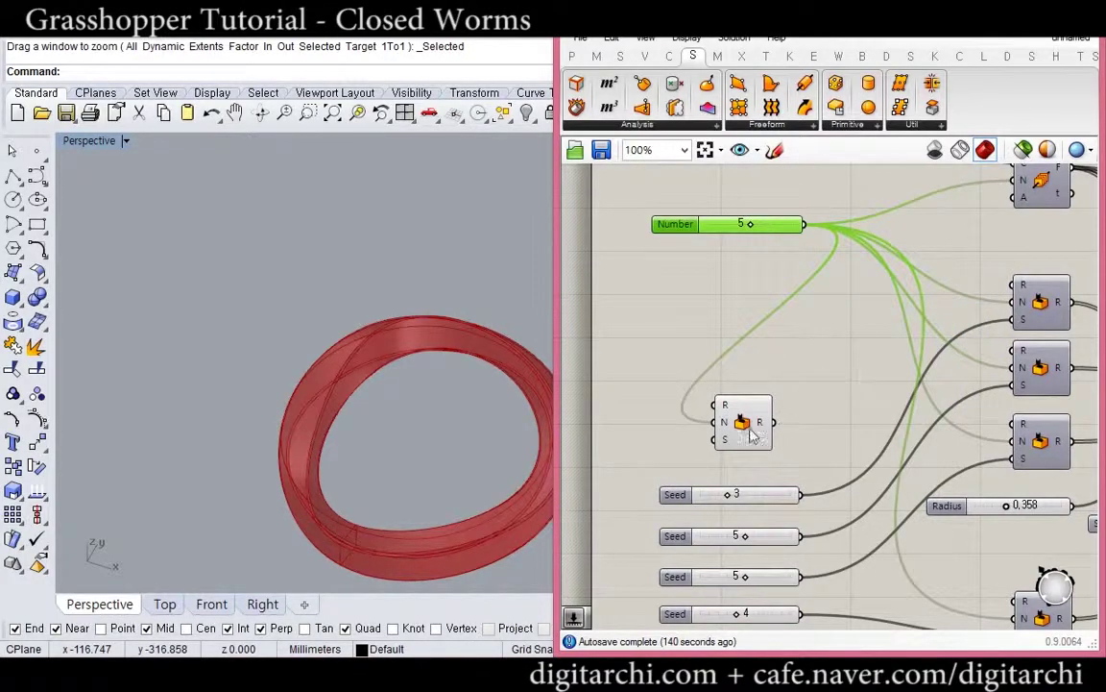
left_click_drag(713, 423, 804, 226, "ctrl")
Move the Radius slider to the free space on the output side of the Random components.
right_click_drag(923, 388, 839, 307)
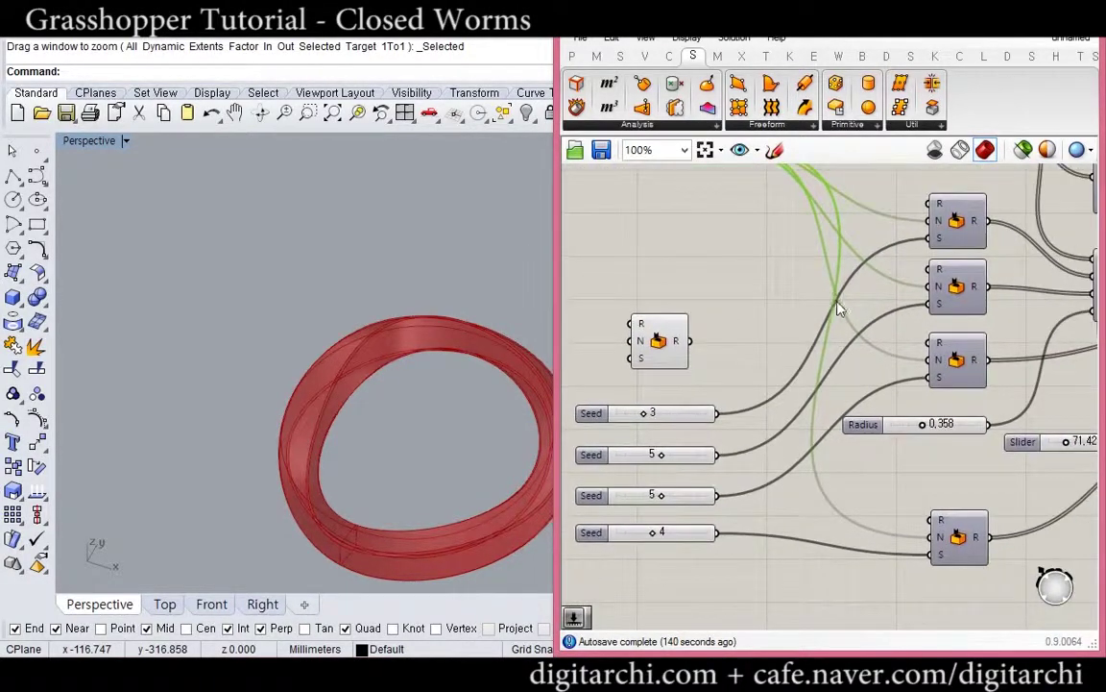
left_click(880, 361)
right_click_drag(894, 428, 768, 427)
left_click_drag(767, 427, 808, 400)
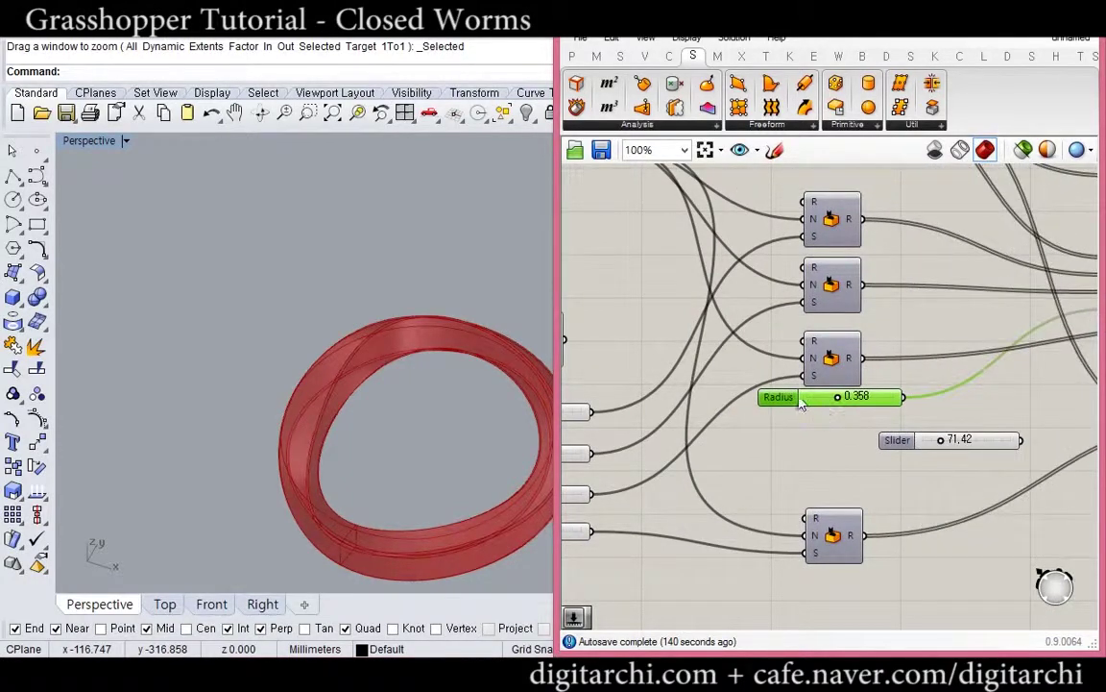
left_click_drag(801, 400, 937, 326)
left_click(886, 378)
Move the lowest Random component up beneath the other three and delete the unused 71.42 slider.
left_click_drag(832, 528, 828, 440)
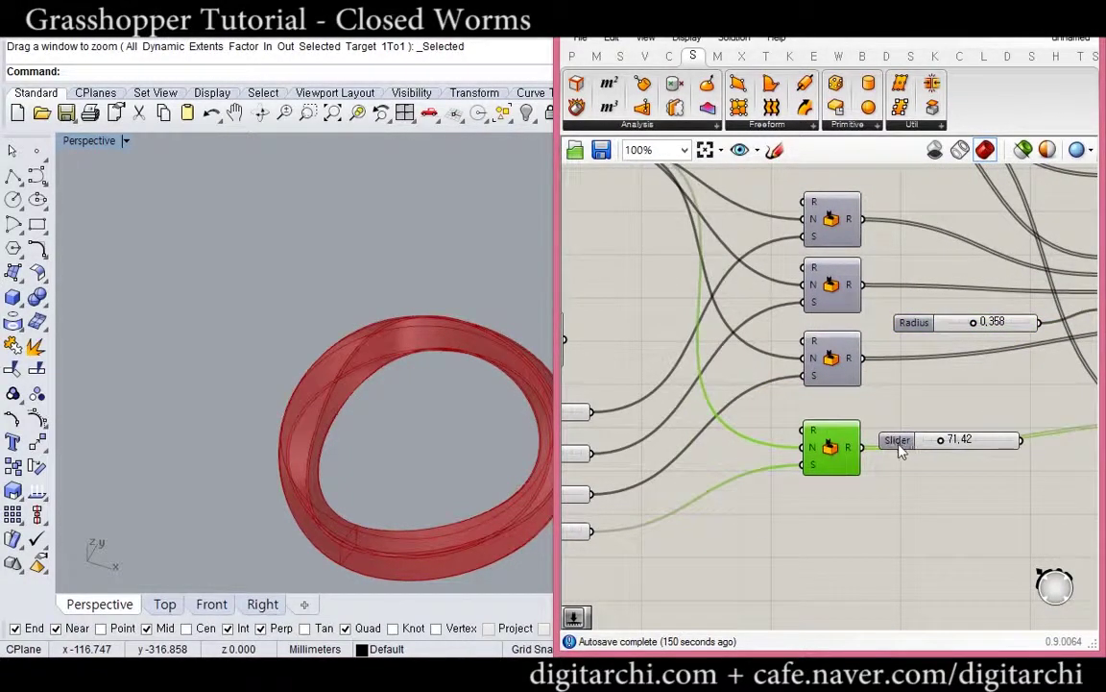
left_click_drag(897, 444, 799, 542)
key("Delete")
Set the count input (N) of the new Random component to 4.
right_click_drag(741, 408, 855, 496)
right_click(630, 435)
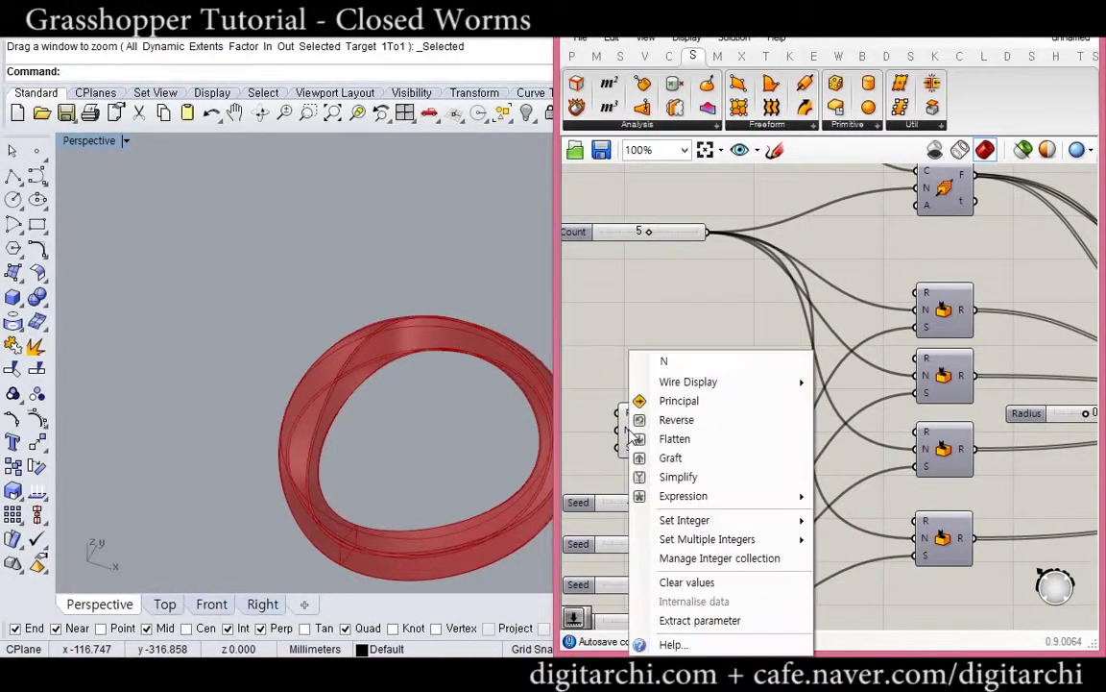
mouse_move(685, 520)
type("4")
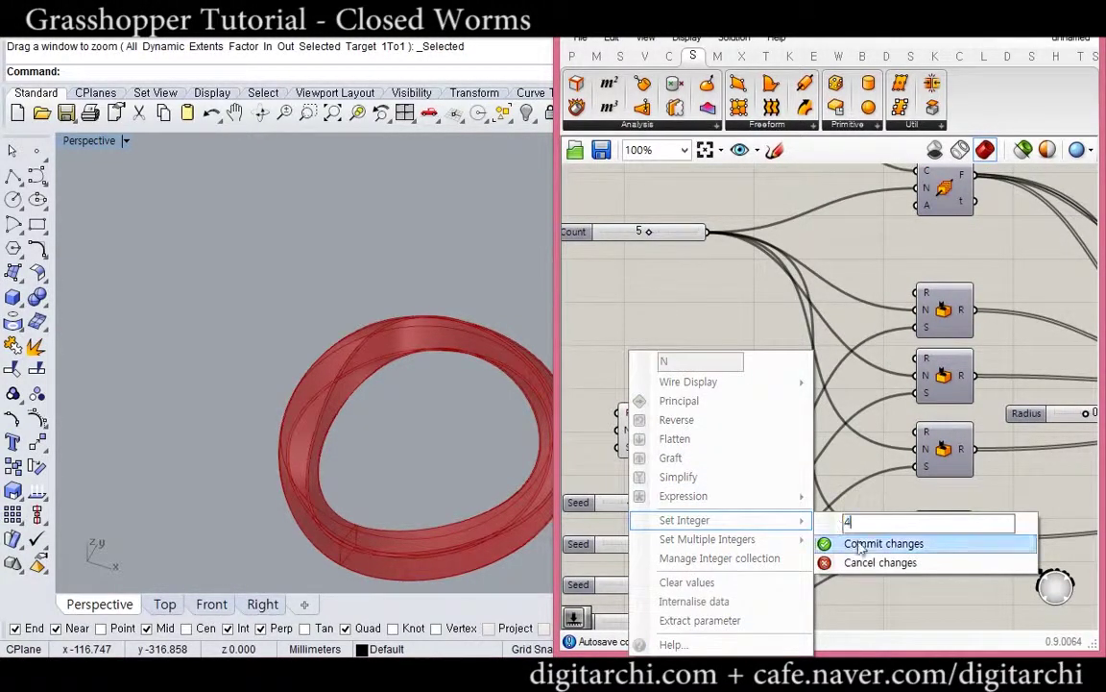
key("Return")
Add a panel beside the new Random component and connect the component's output to it.
double_click(740, 388)
type("//")
key("Return")
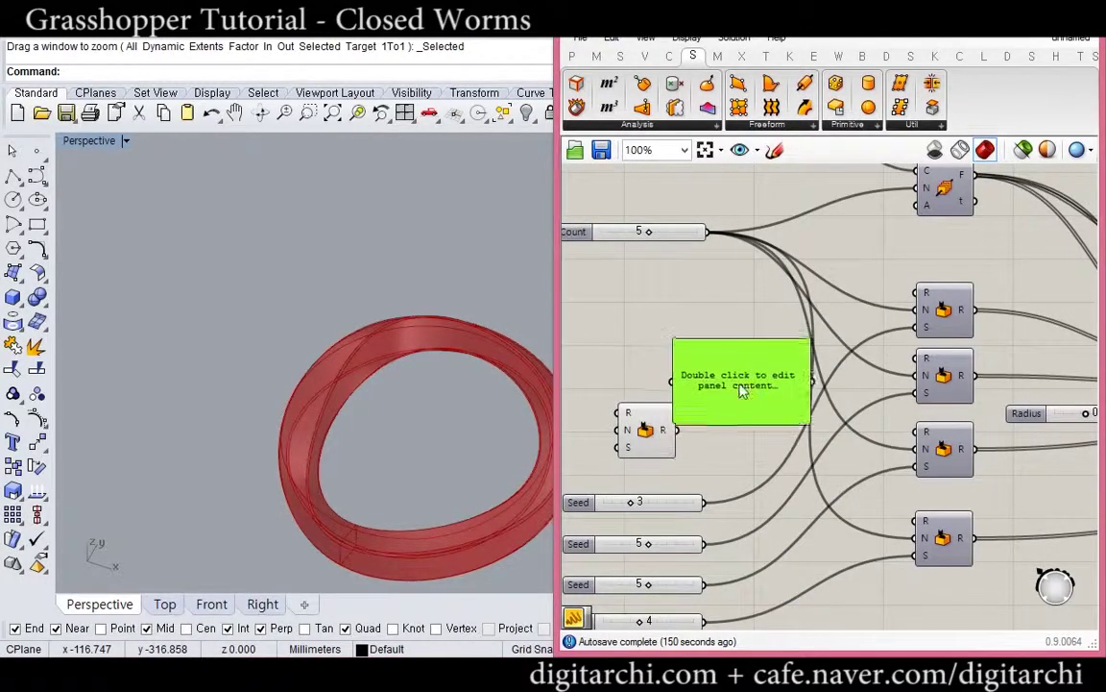
left_click_drag(680, 432, 679, 381)
left_click(662, 386)
scroll(662, 386, "up", 2)
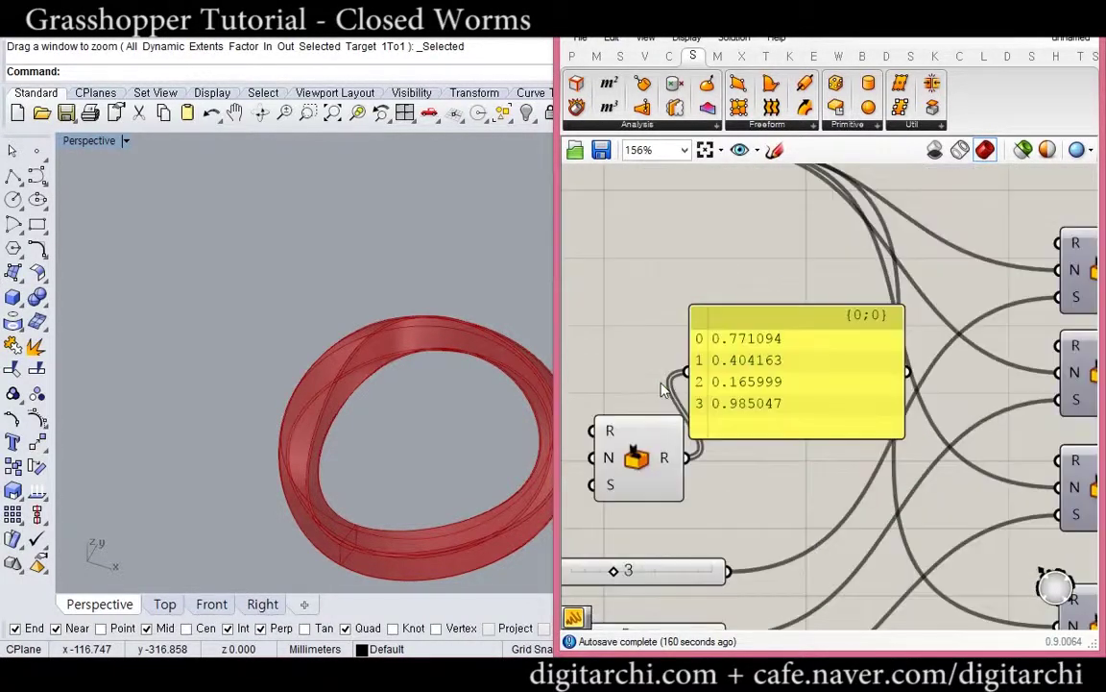
Set a higher upper limit for the number range domain (R) of the new Random component.
right_click_drag(662, 386, 717, 375)
left_click_drag(795, 384, 817, 397)
left_click(706, 395)
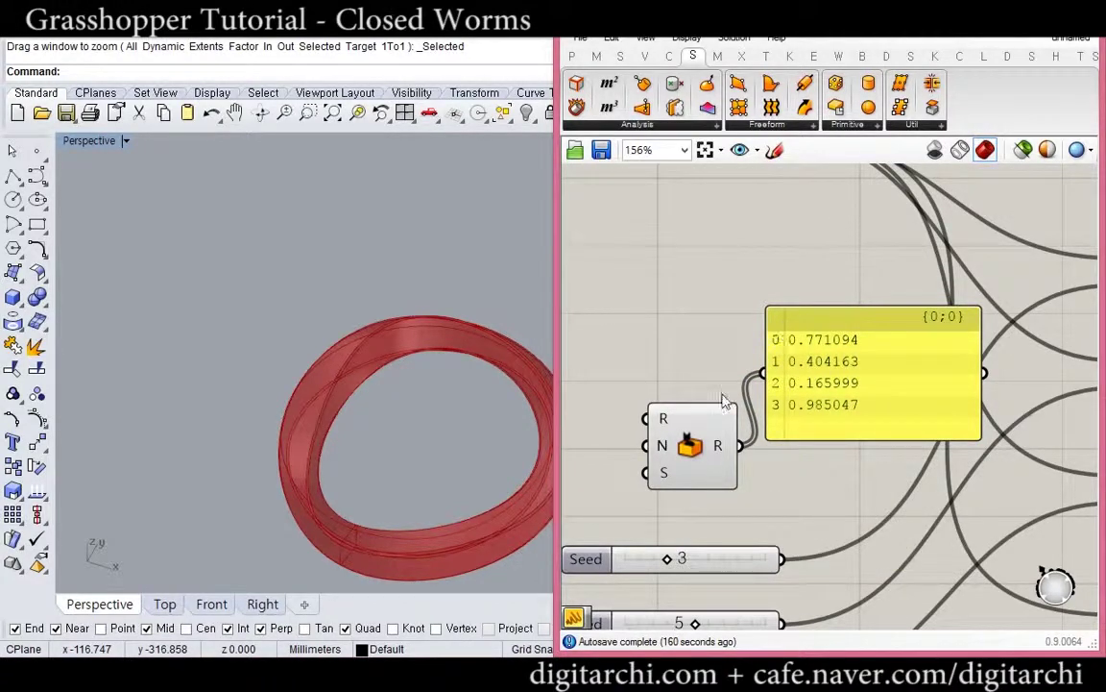
right_click(667, 421)
mouse_move(726, 520)
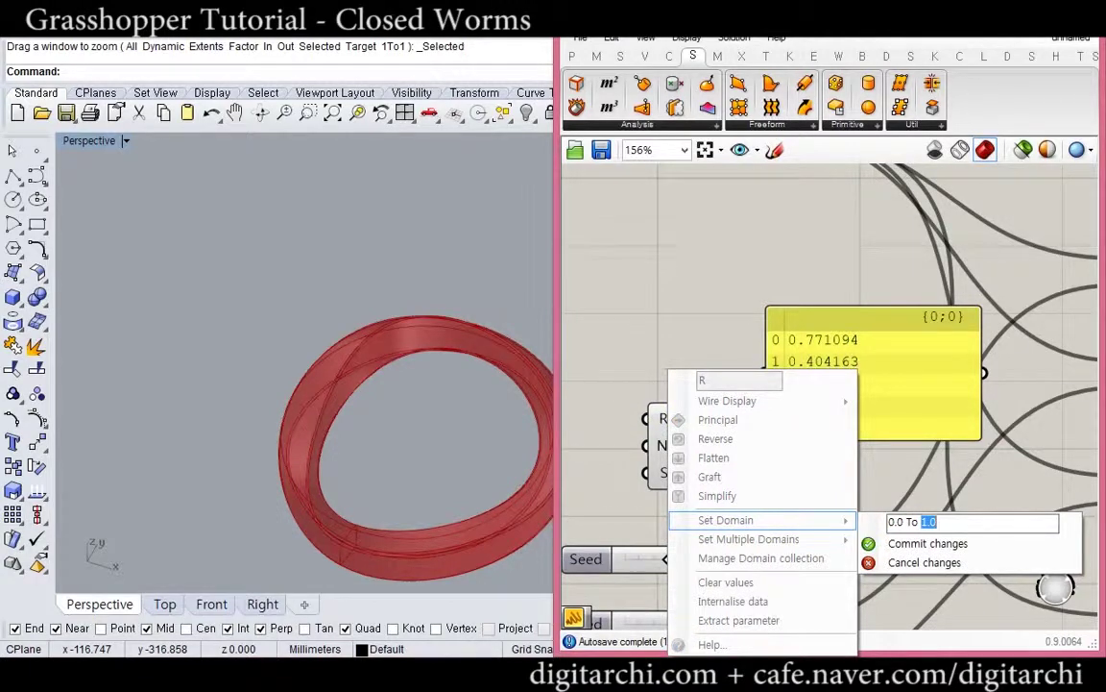
left_click(937, 544)
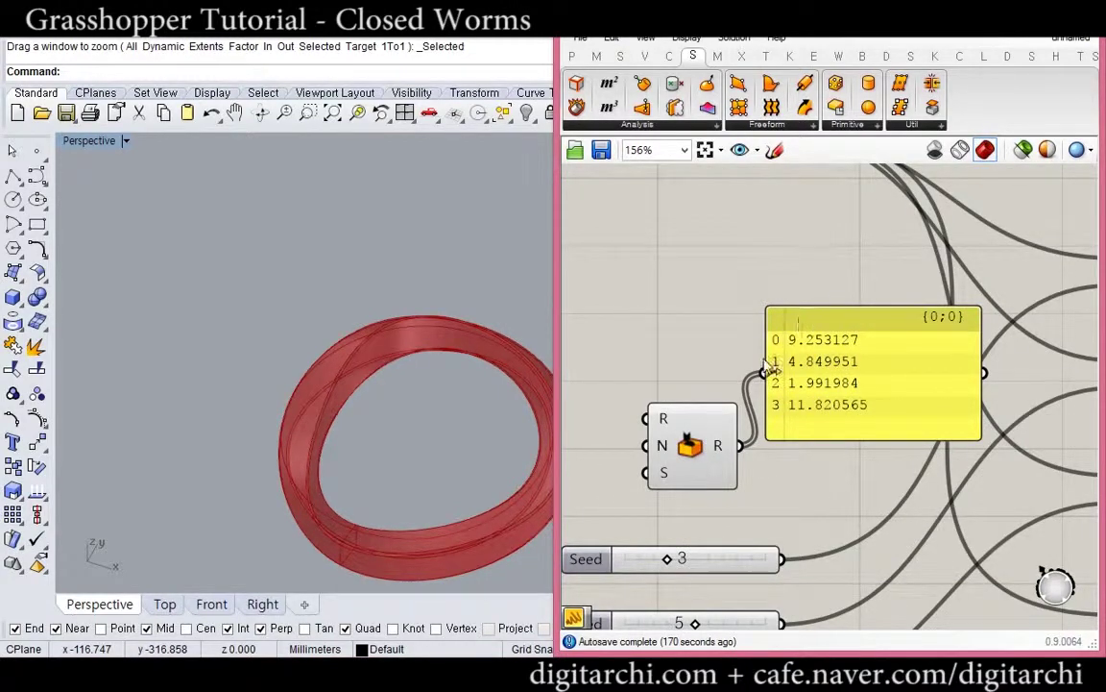
Add an Integer parameter between the new Random component and the panel, wiring Random into it and its output into the panel.
left_click_drag(670, 476, 600, 460)
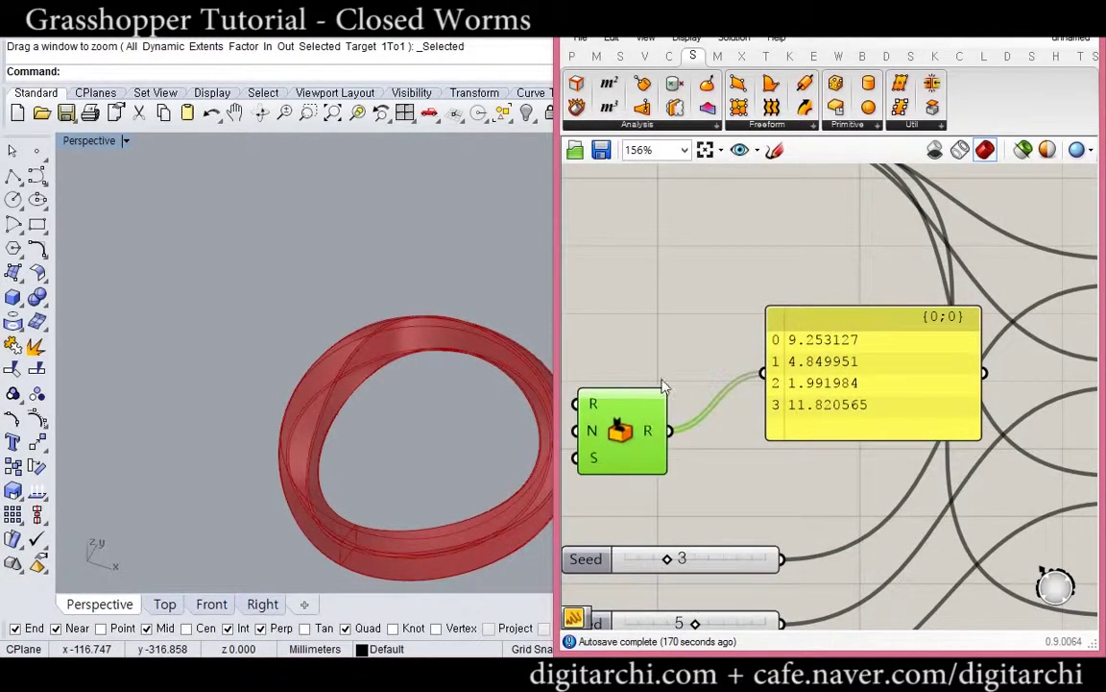
double_click(661, 380)
key("Return")
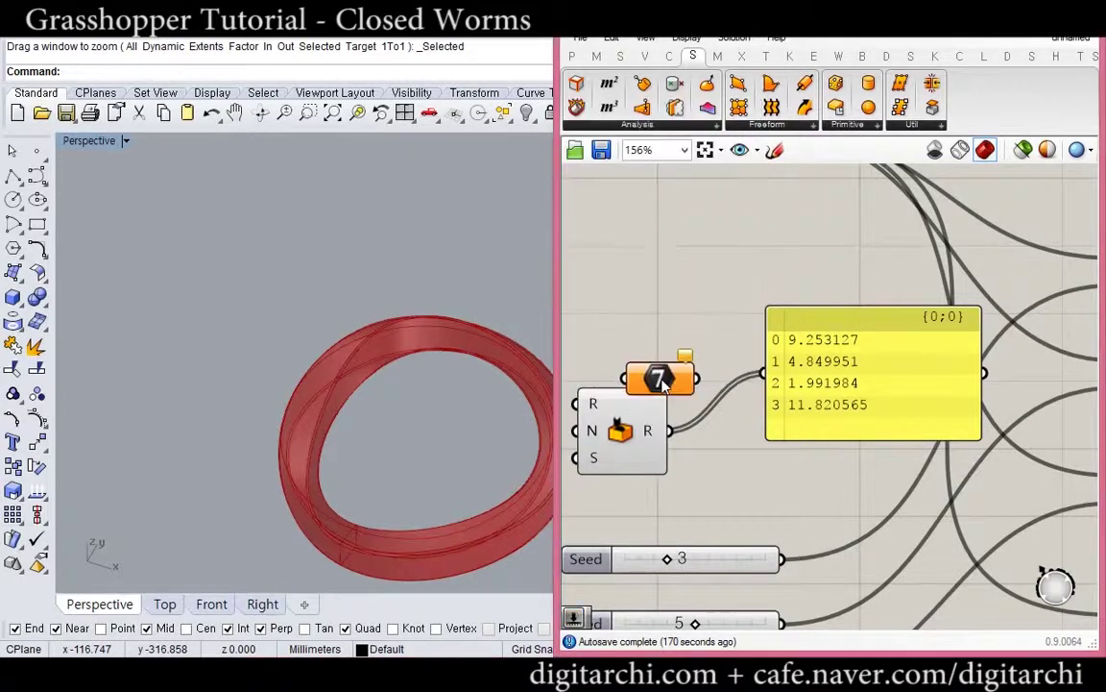
left_click_drag(663, 384, 727, 439)
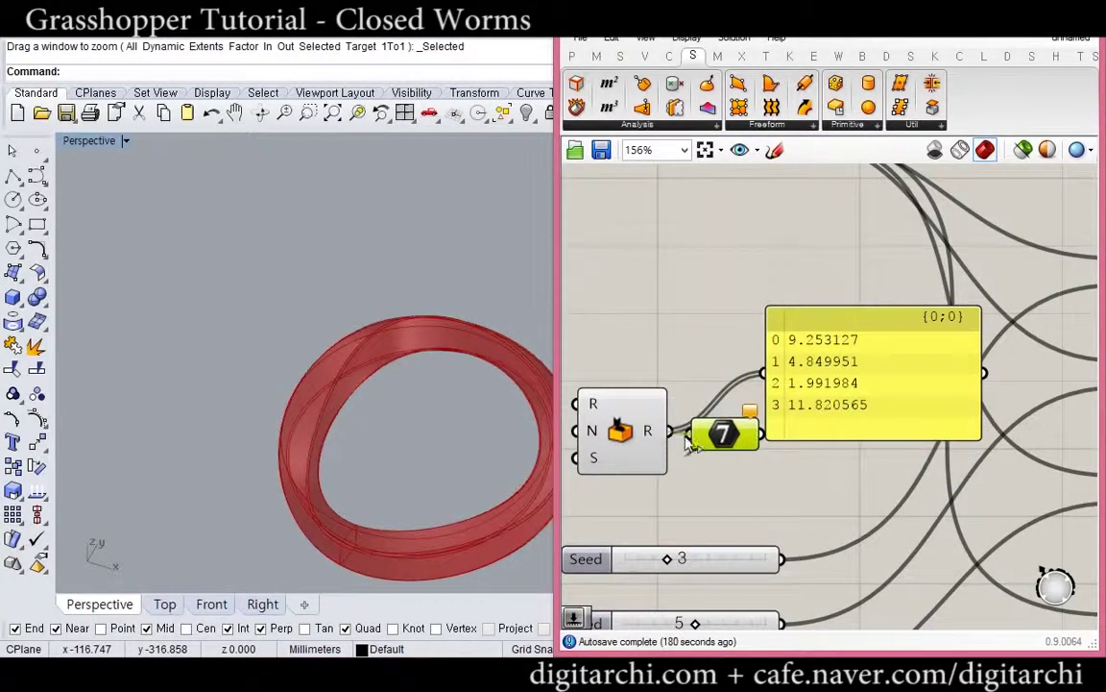
left_click_drag(800, 415, 846, 412)
mouse_move(762, 434)
left_mouse_down()
mouse_move(781, 392)
mouse_move(764, 434)
left_mouse_up()
left_click(720, 390)
right_click_drag(720, 390, 793, 392)
left_click_drag(699, 441, 679, 446)
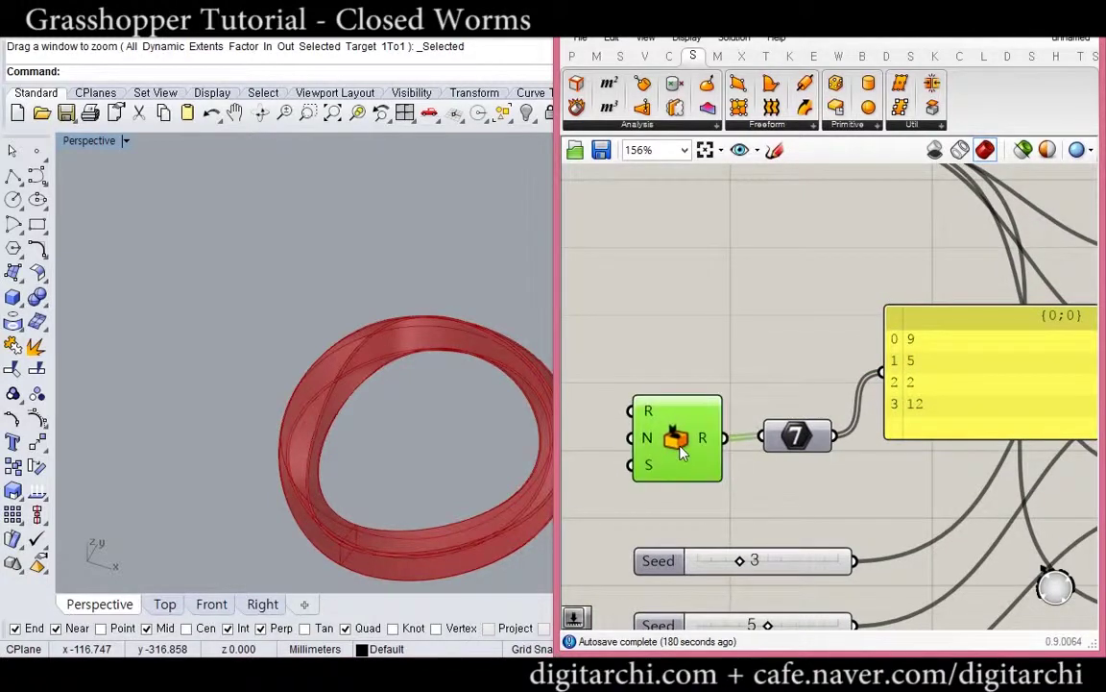
Create a number slider from 12, connect it to the new Random component's seed input (S), and set it to 33.
right_click_drag(900, 448, 728, 433)
scroll(728, 433, "down", 1)
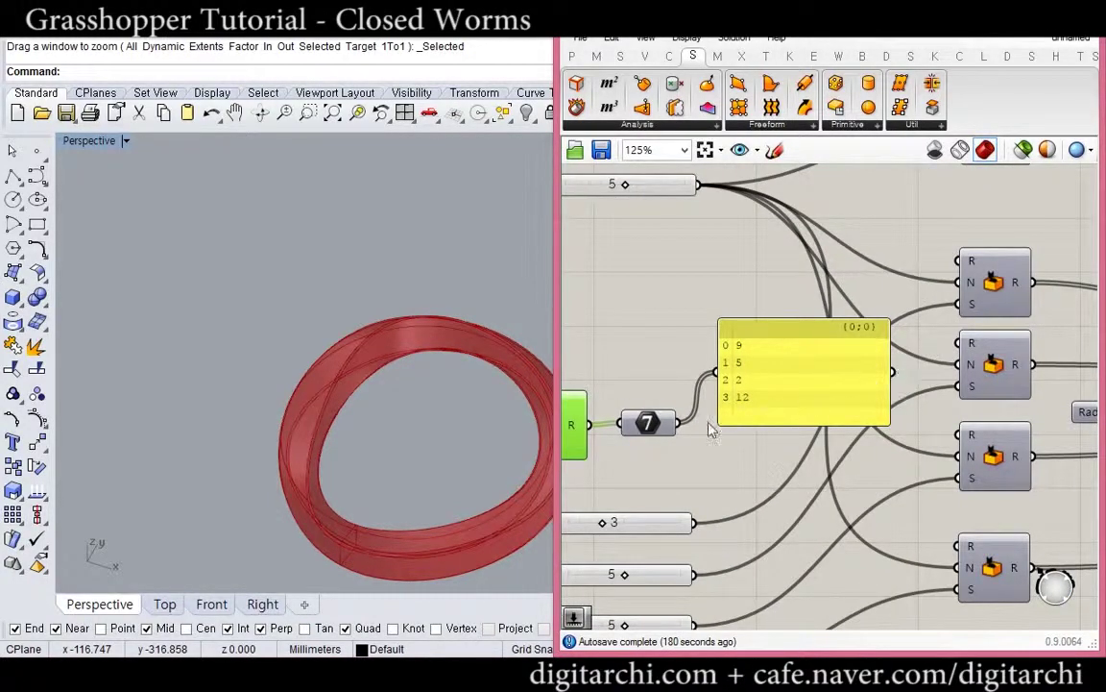
right_click_drag(701, 505, 809, 495)
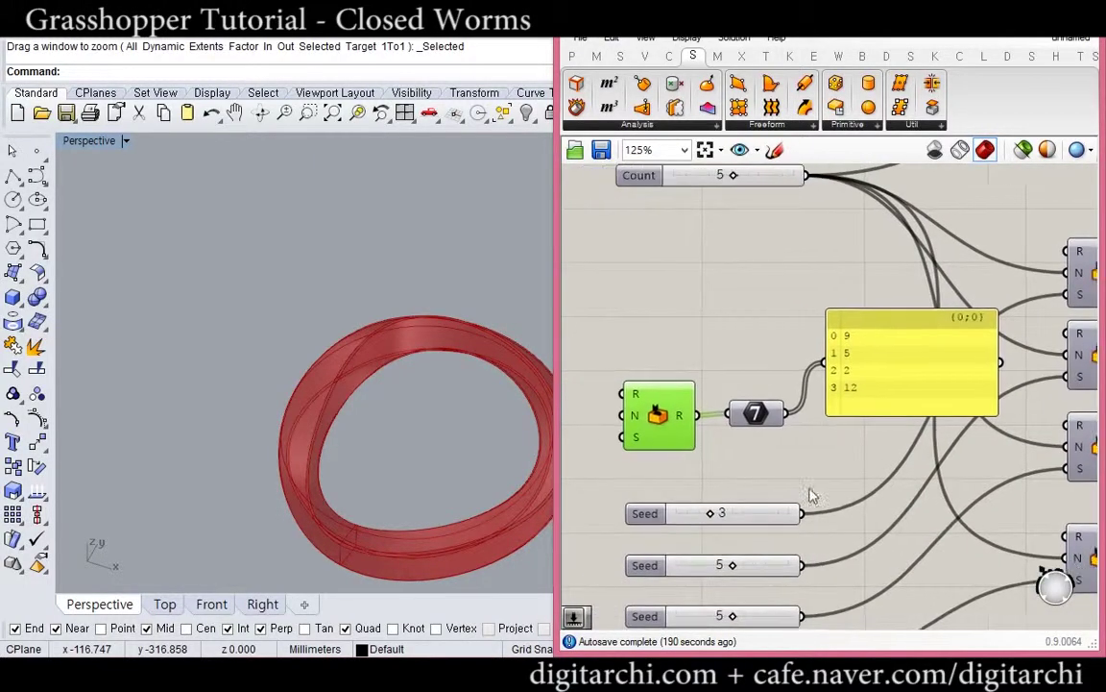
right_click_drag(642, 449, 672, 426)
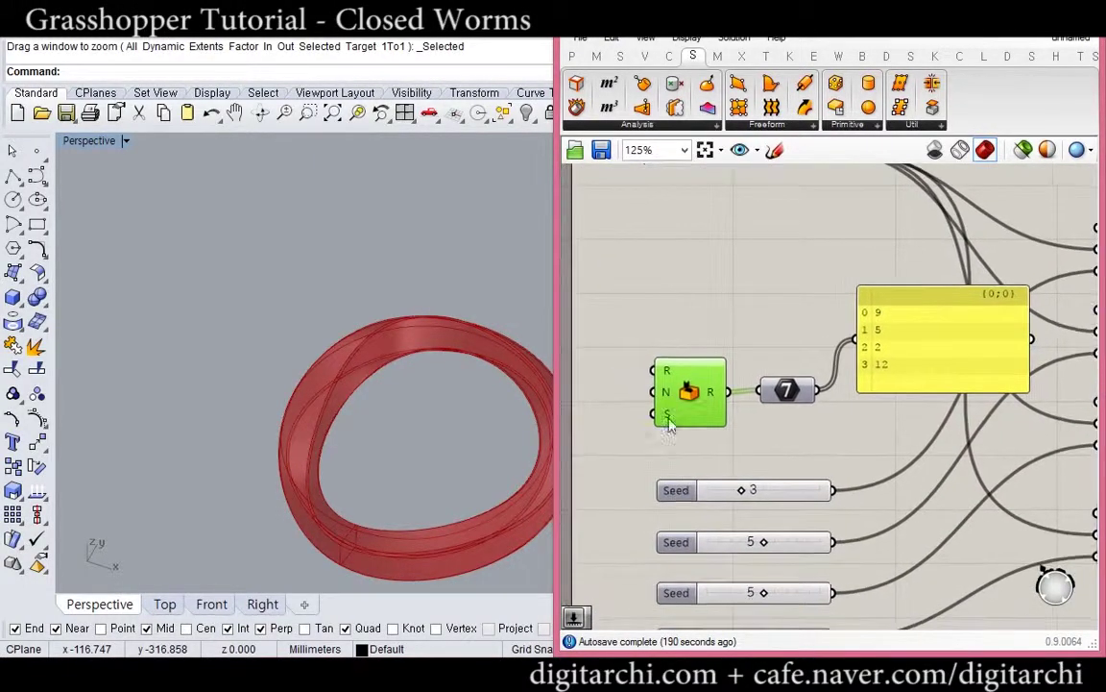
double_click(616, 435)
type("12")
key("Return")
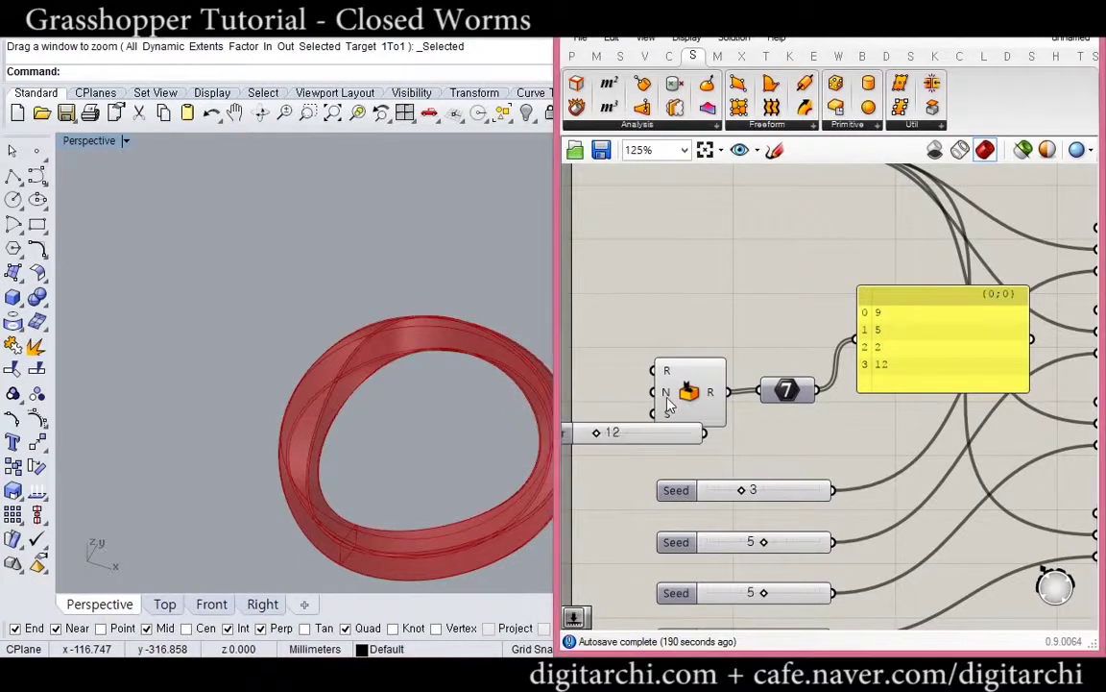
left_click_drag(687, 387, 635, 423)
right_click_drag(699, 424, 735, 414)
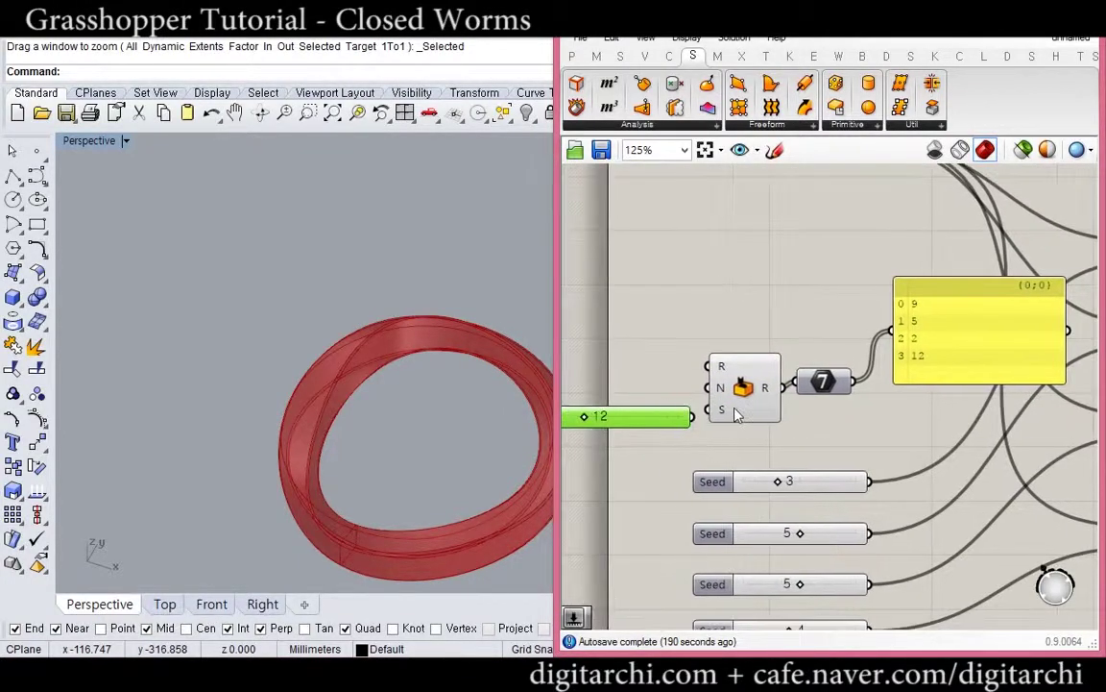
left_click(679, 387)
right_click_drag(679, 388, 701, 389)
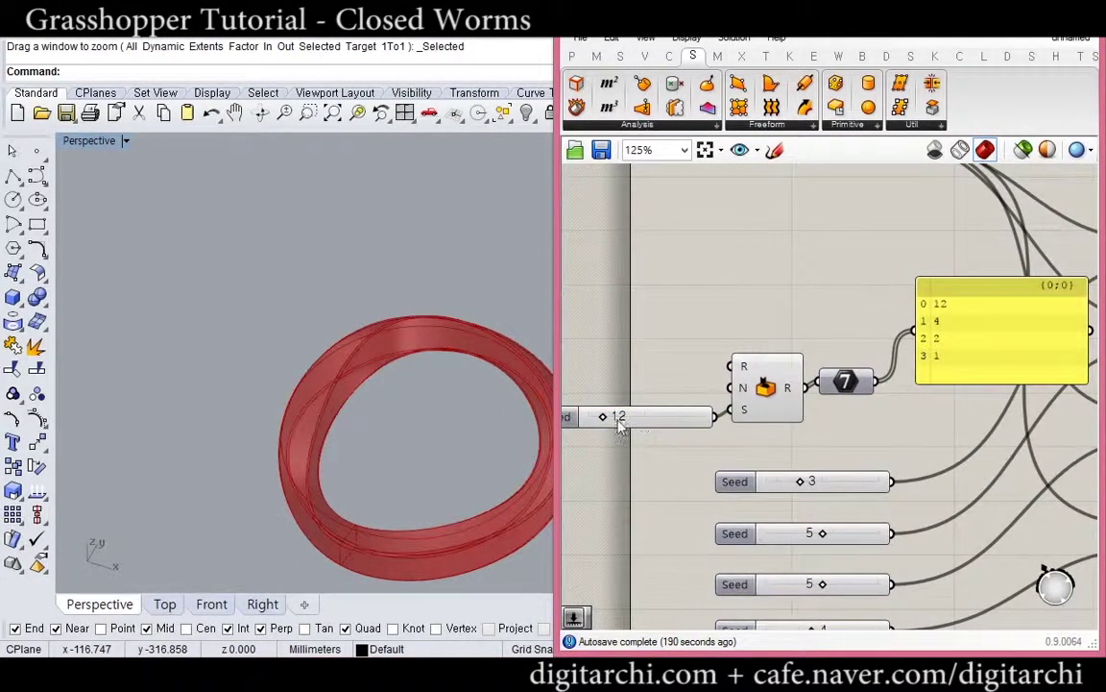
left_click_drag(605, 424, 639, 421)
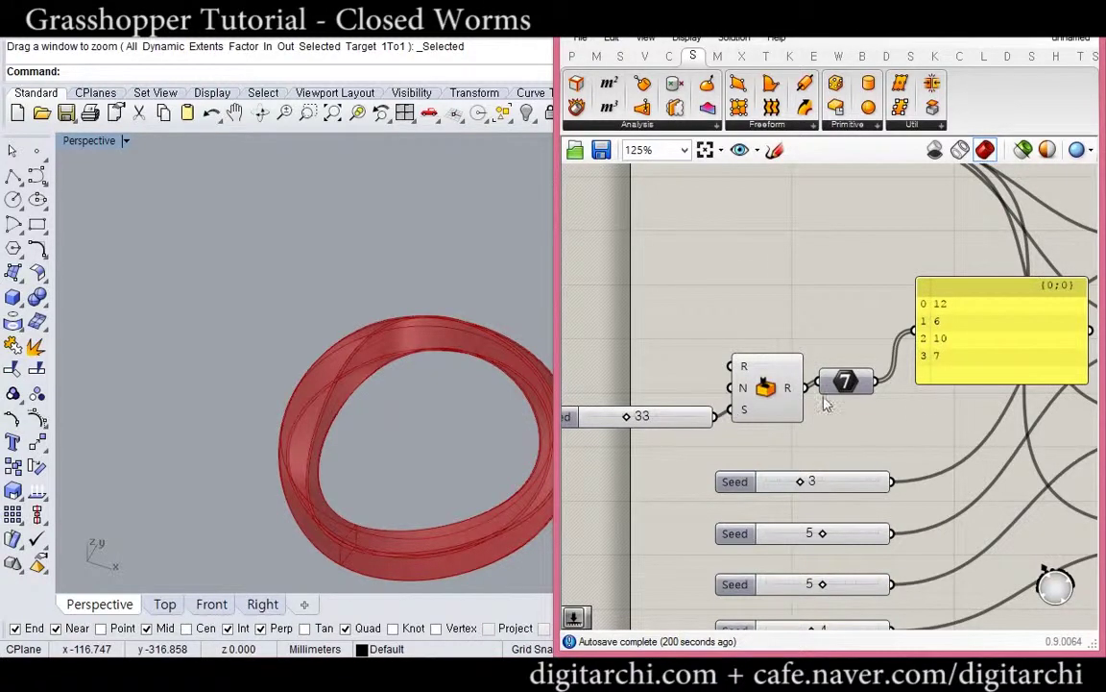
right_click_drag(913, 420, 685, 424)
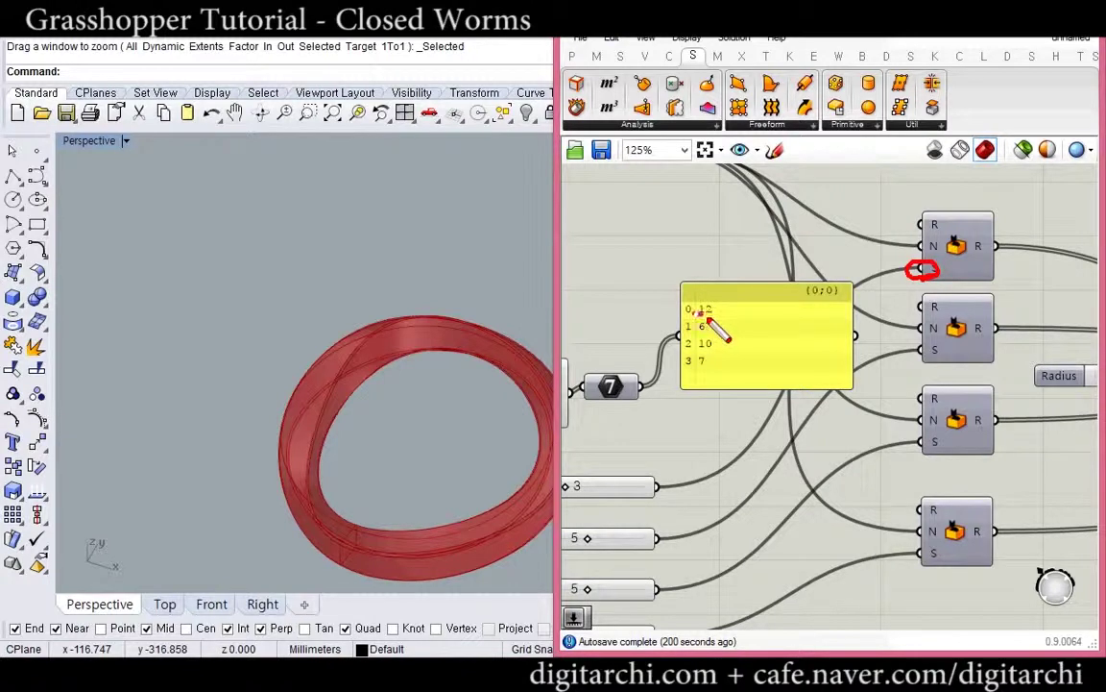
left_click_drag(930, 366, 918, 362)
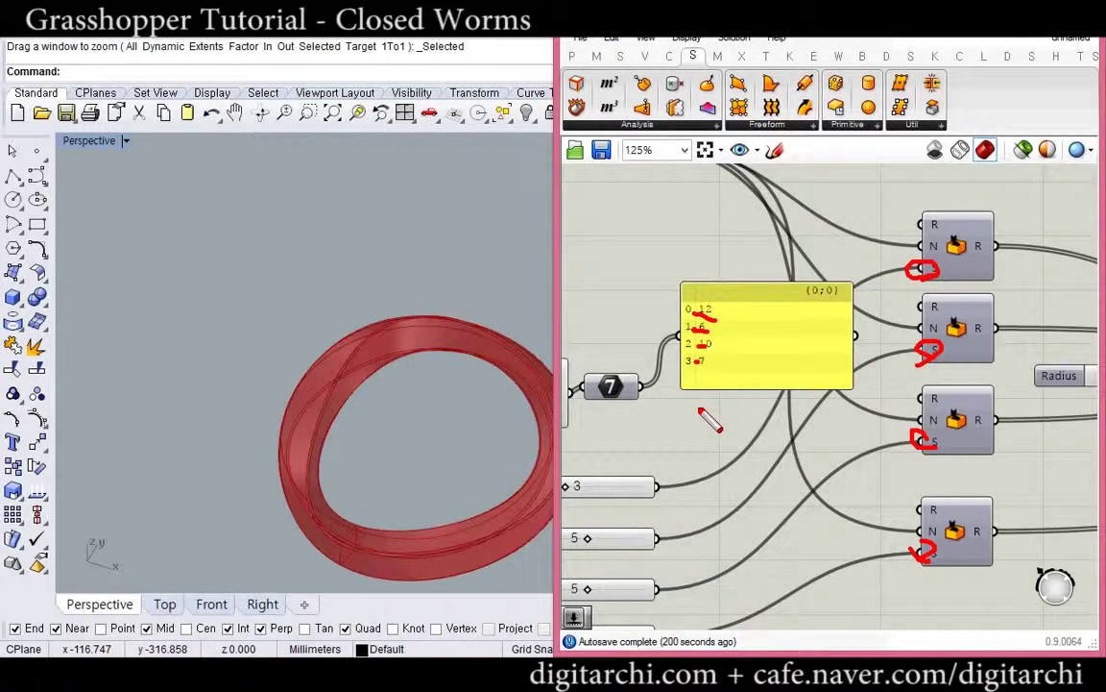
key("Escape")
Move the panel out of the way, add a List Item component, and connect the Integer parameter to its list input (L).
left_click_drag(609, 385, 627, 395)
left_click(733, 314)
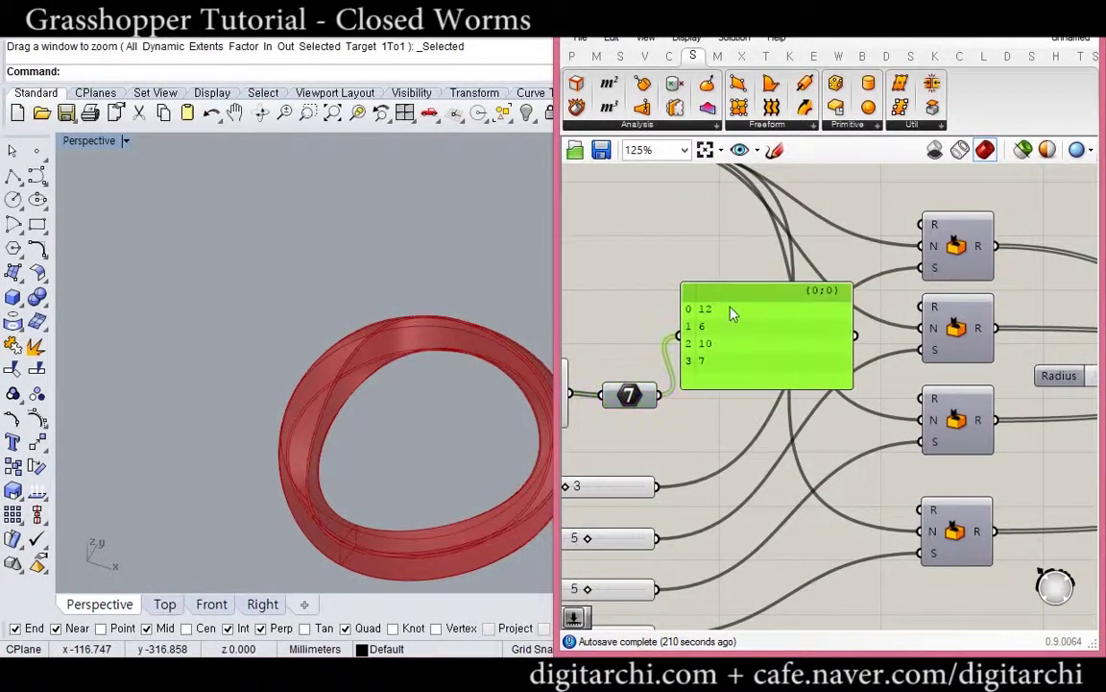
double_click(699, 434)
type("listitem")
key("Return")
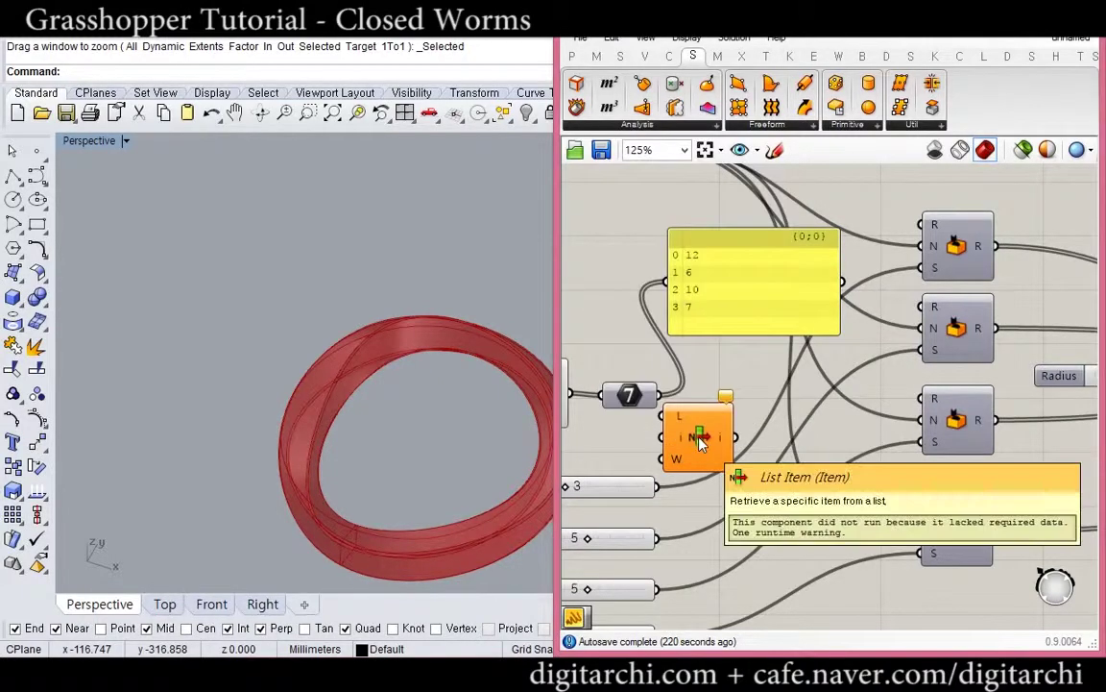
left_click_drag(668, 396, 664, 416)
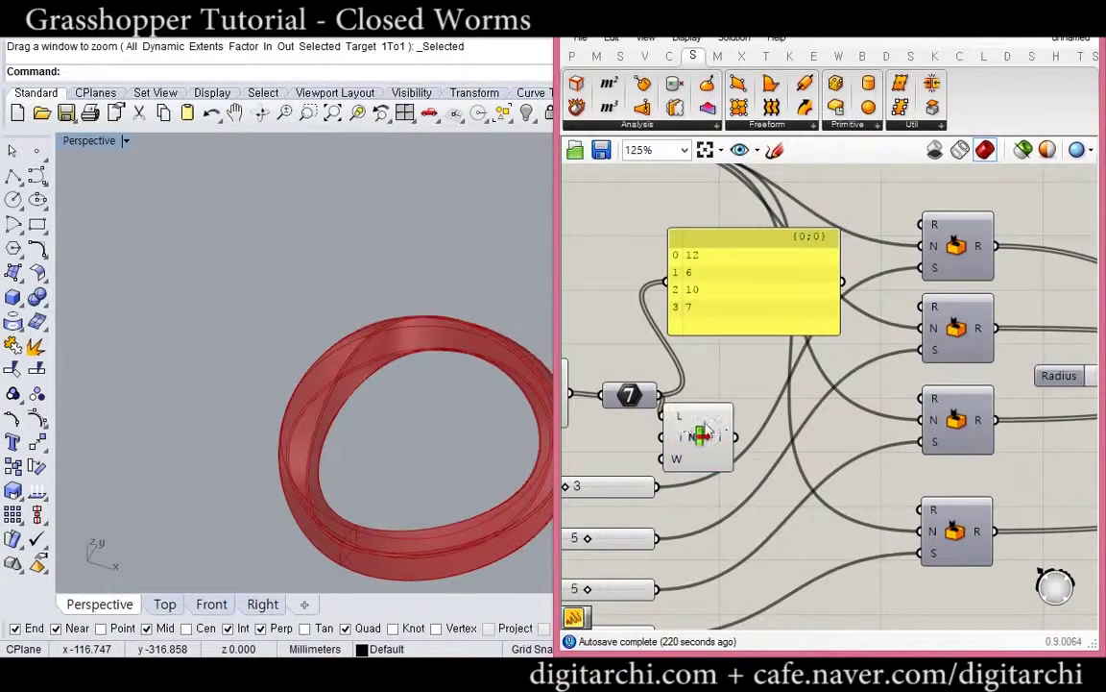
Connect the List Item output to the panel to inspect the retrieved value.
left_click_drag(734, 437, 672, 291)
left_click_drag(734, 296, 794, 332)
left_click(783, 422)
left_click_drag(724, 427, 730, 422)
Add three more outputs (+1, +2, +3) to the List Item component.
scroll(694, 433, "up", 1)
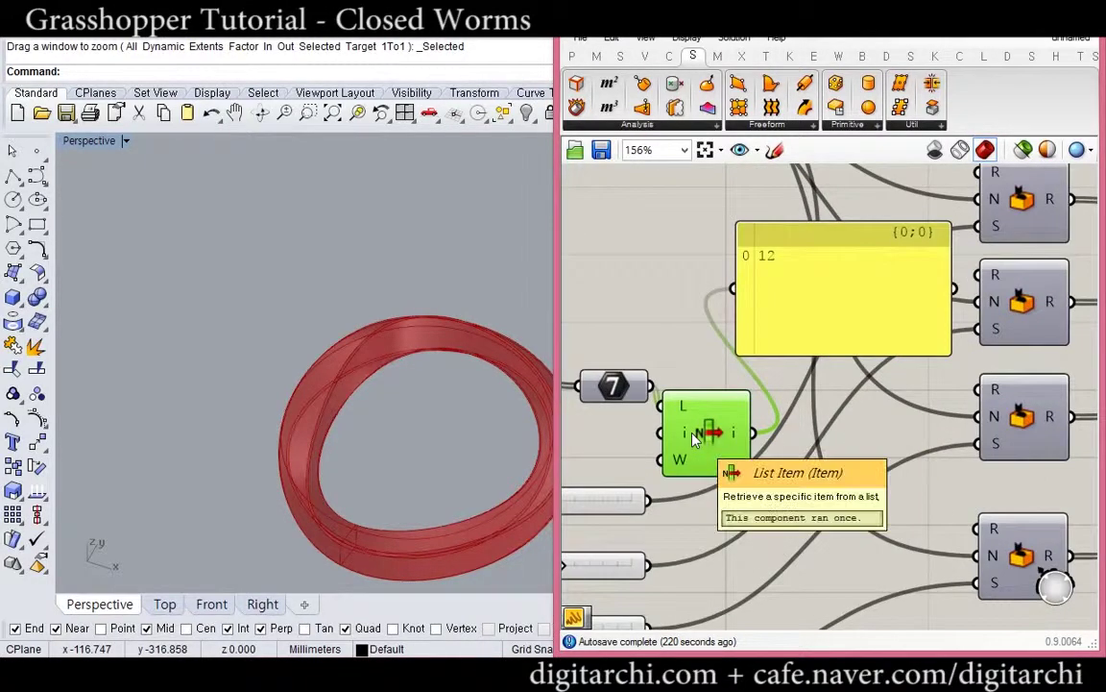
scroll(719, 465, "up", 5)
left_click(724, 509)
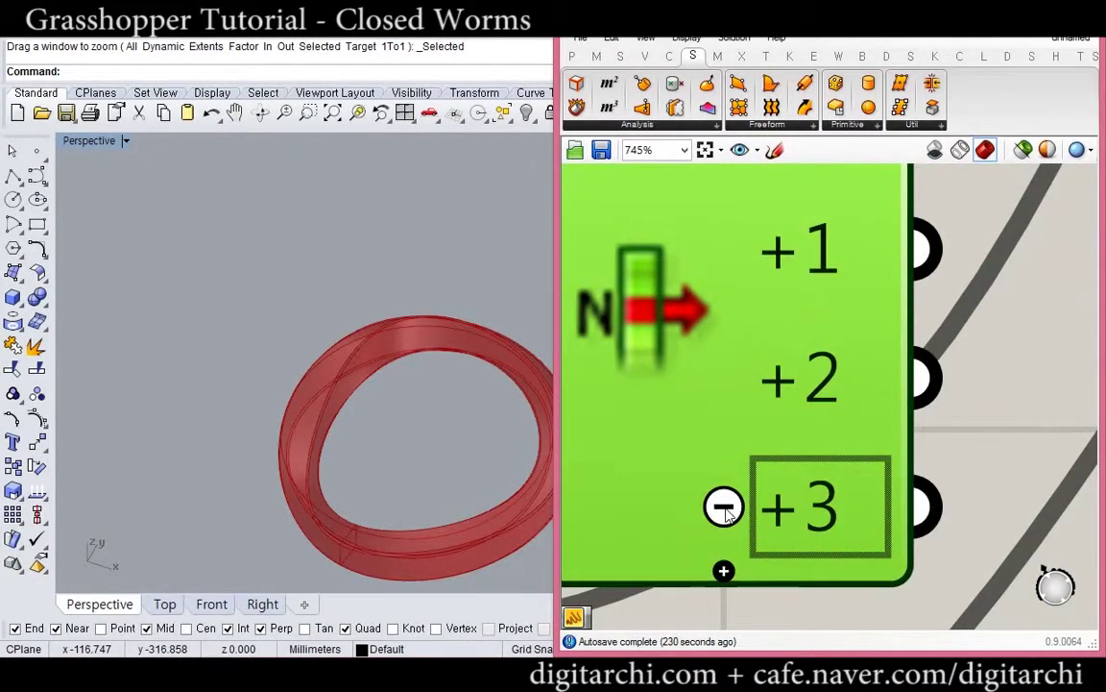
scroll(715, 480, "down", 5)
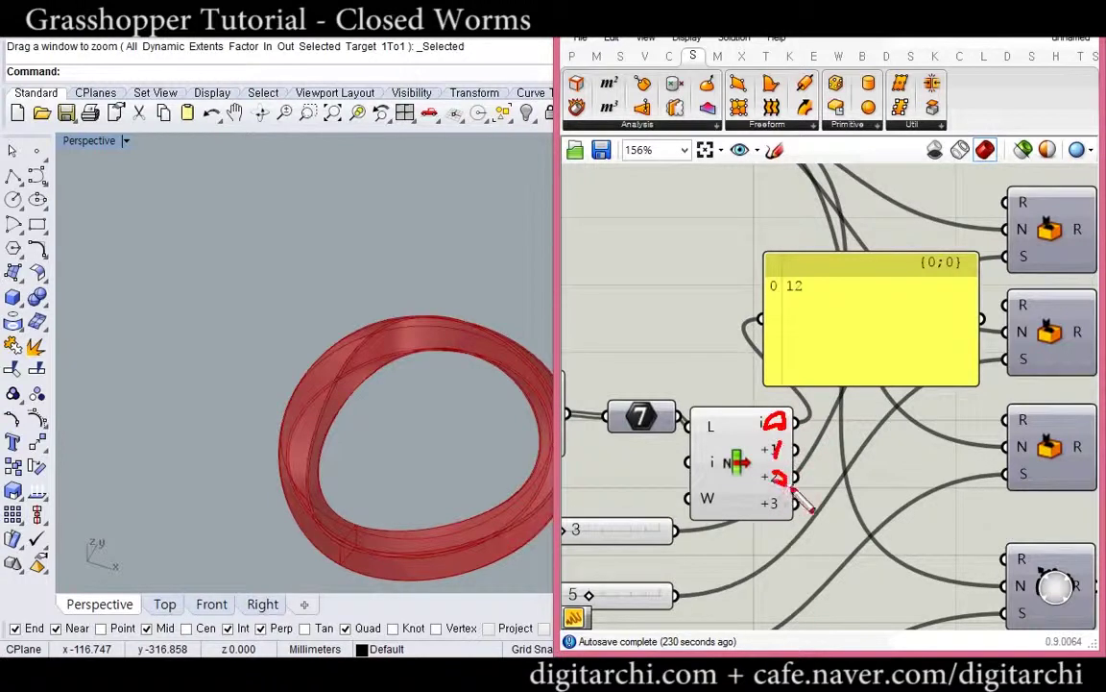
left_click_drag(782, 519, 767, 528)
key("Escape")
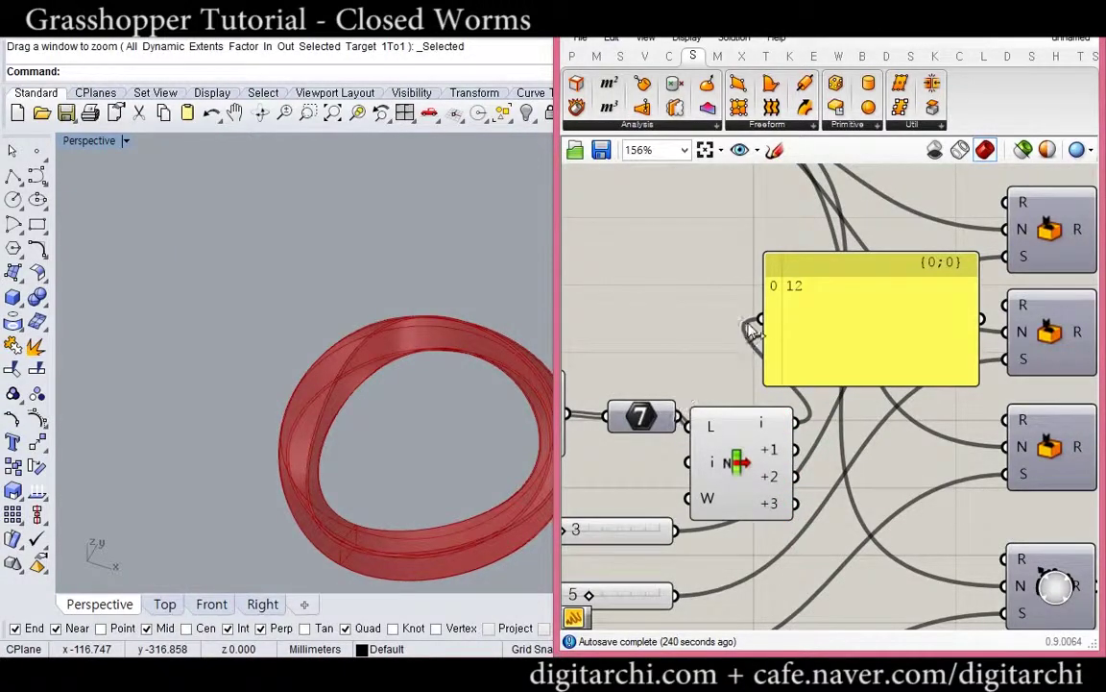
Rewire the panel to the Integer parameter's output and move the List Item component slightly.
left_click_drag(761, 319, 679, 416)
left_click_drag(812, 374, 734, 373)
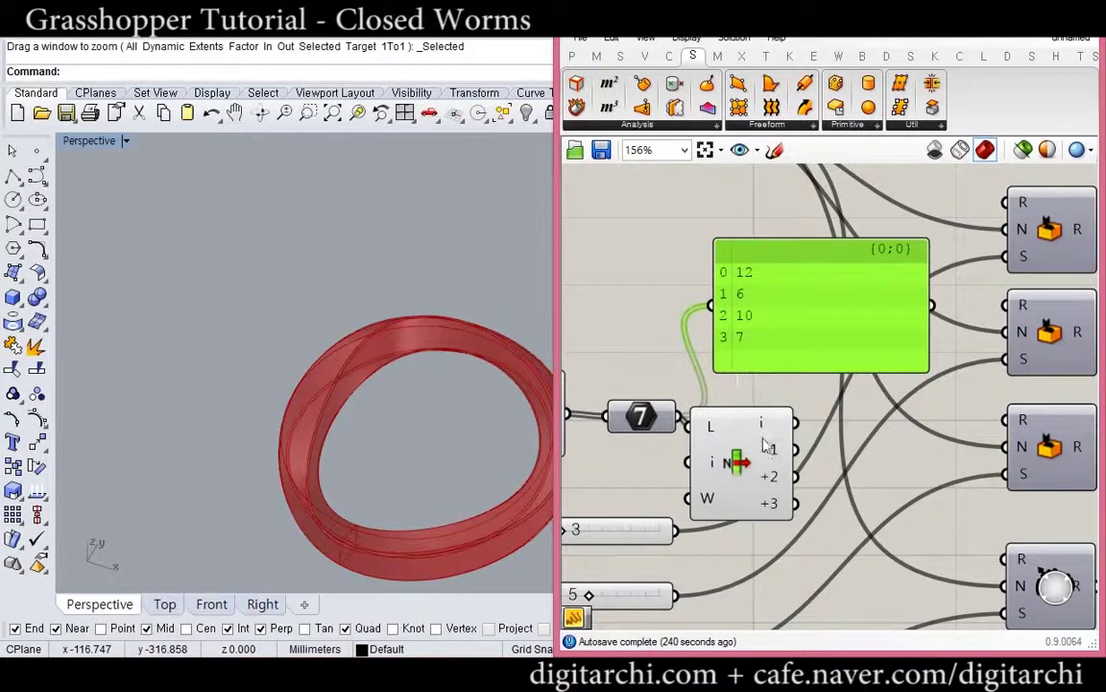
left_click_drag(766, 444, 785, 429)
right_click_drag(827, 466, 778, 467)
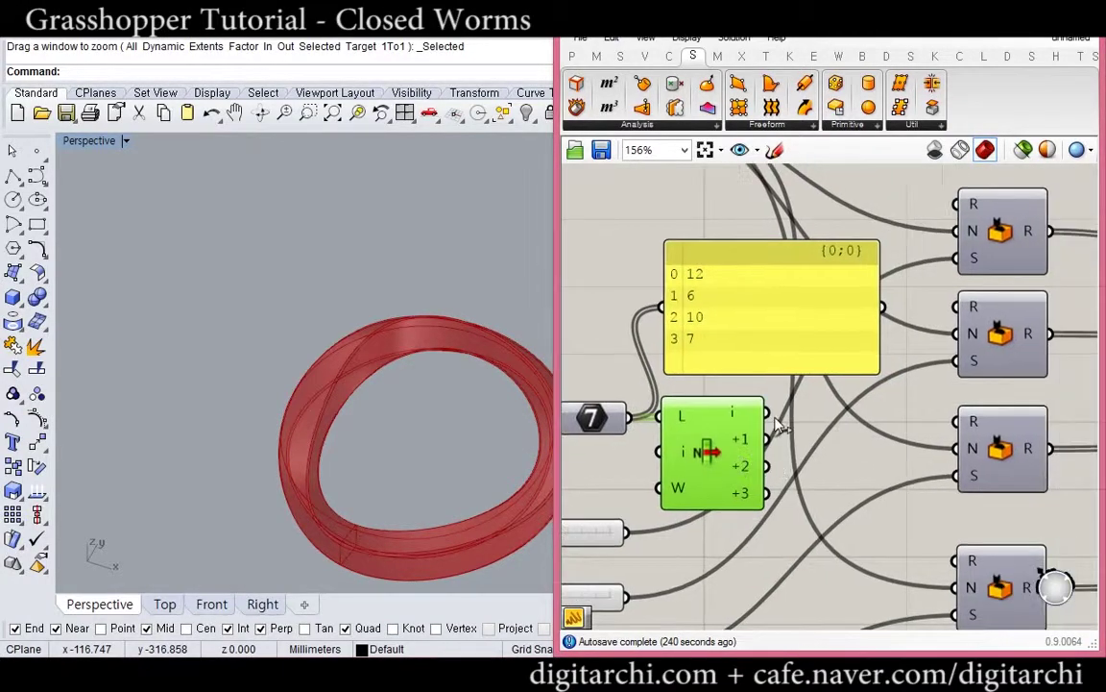
Delete the panel and connect List Item outputs i, +1, +2 and +3 to the seed inputs (S) of the four Random components.
left_click(761, 363)
key("Delete")
left_click_drag(768, 412, 956, 258)
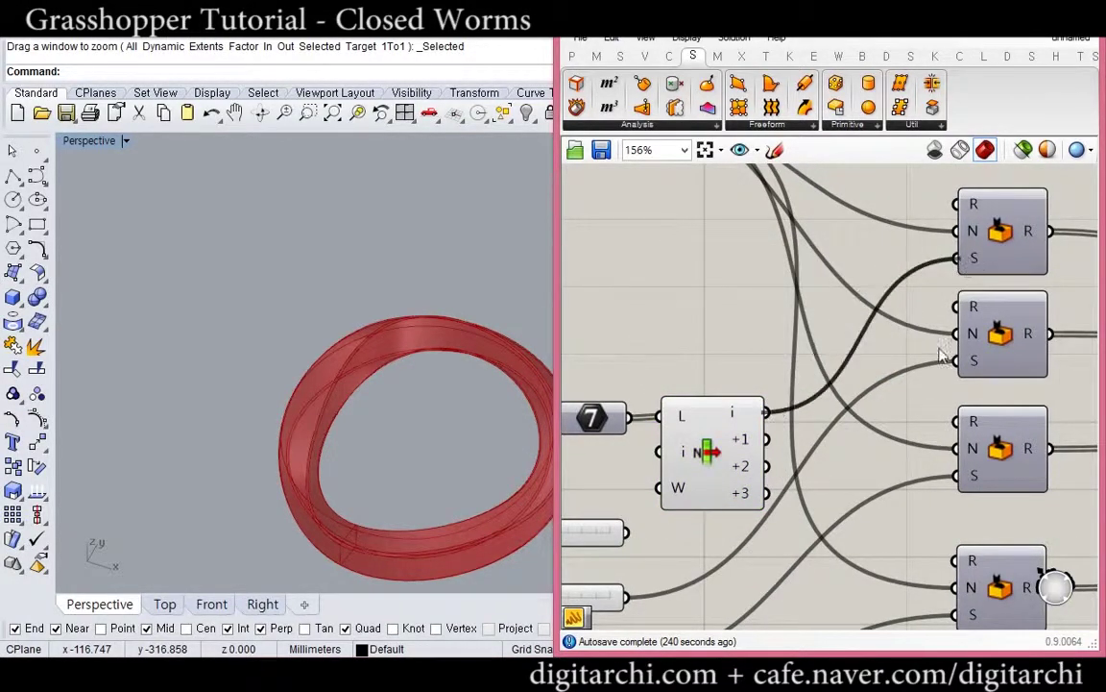
left_click_drag(957, 362, 956, 475)
right_click_drag(922, 484, 919, 412)
left_click_drag(953, 544, 766, 422)
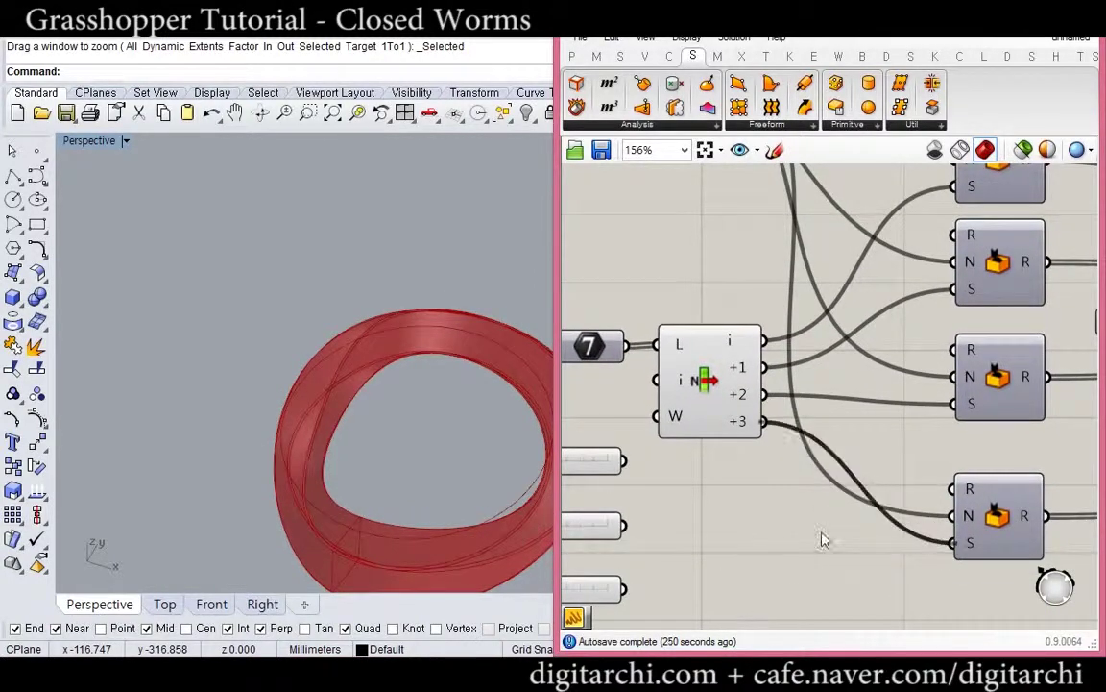
Delete the old Seed sliders that are no longer connected to the four Random components.
right_click_drag(736, 521, 874, 455)
scroll(873, 458, "down", 2)
left_click_drag(773, 584, 736, 417)
key("Delete")
right_click_drag(689, 368, 746, 413)
scroll(748, 413, "up", 1)
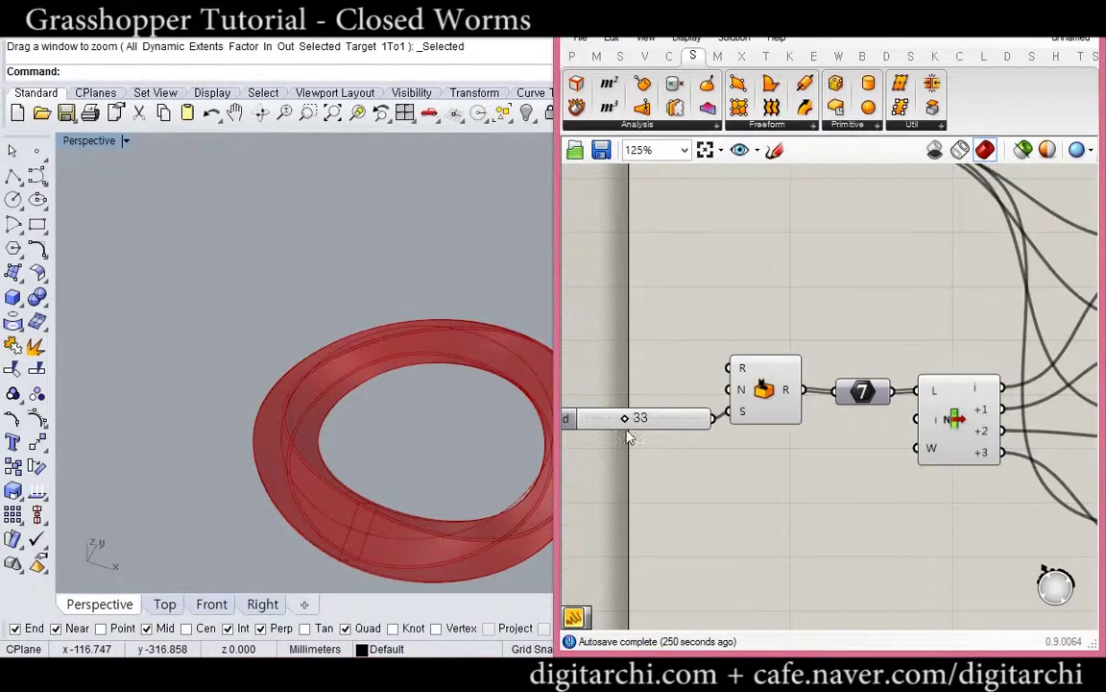
Set the single Seed slider to 36 to vary the closed worm shape.
right_click_drag(467, 451, 394, 445, "shift")
right_click_drag(353, 402, 306, 403)
right_click_drag(680, 454, 756, 468)
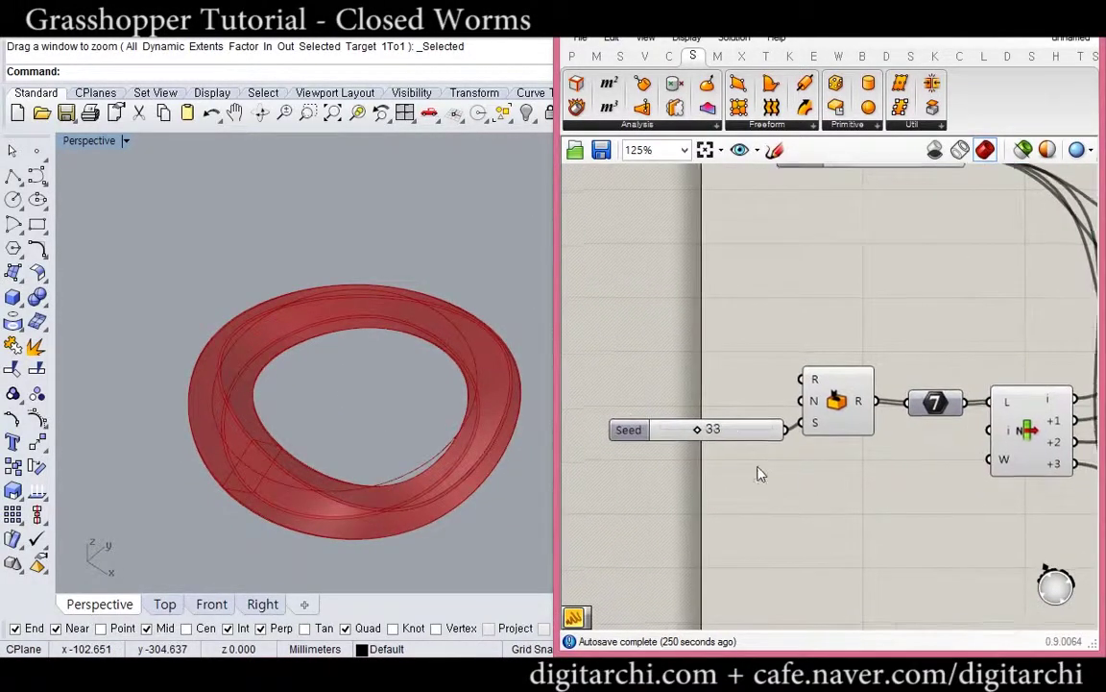
scroll(756, 468, "up", 1)
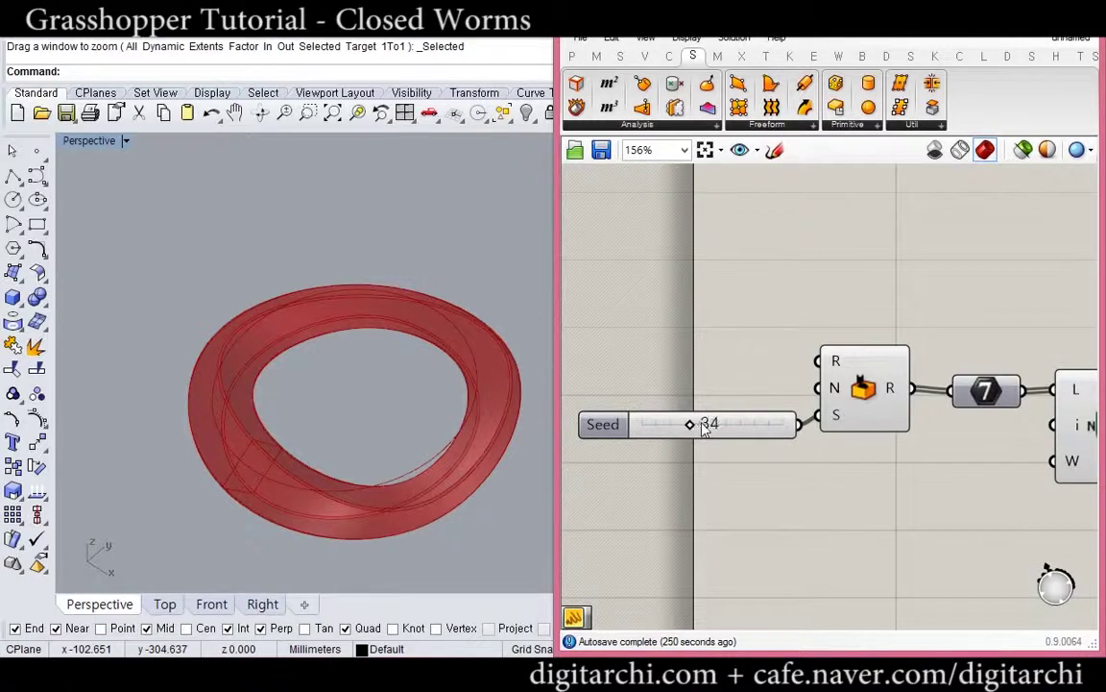
mouse_move(702, 424)
left_mouse_down()
mouse_move(748, 423)
mouse_move(650, 415)
mouse_move(700, 417)
left_mouse_up()
right_click_drag(818, 301, 765, 439)
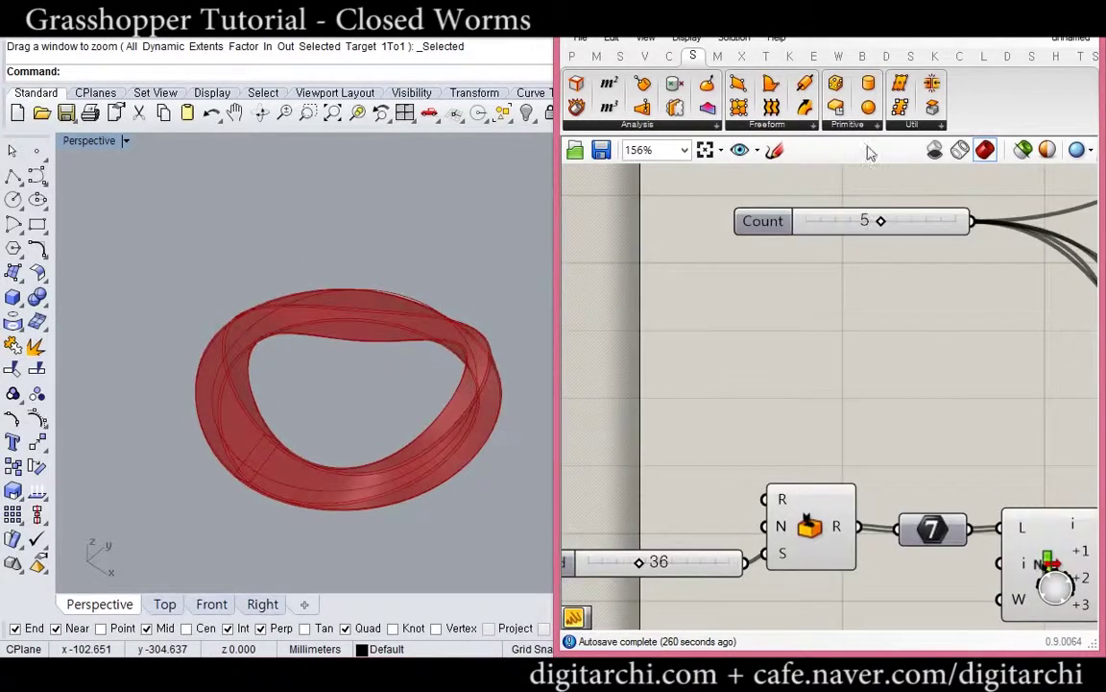
Move the Count slider down just above the Seed slider's Random component and set it to 3.
left_click_drag(830, 219, 741, 395)
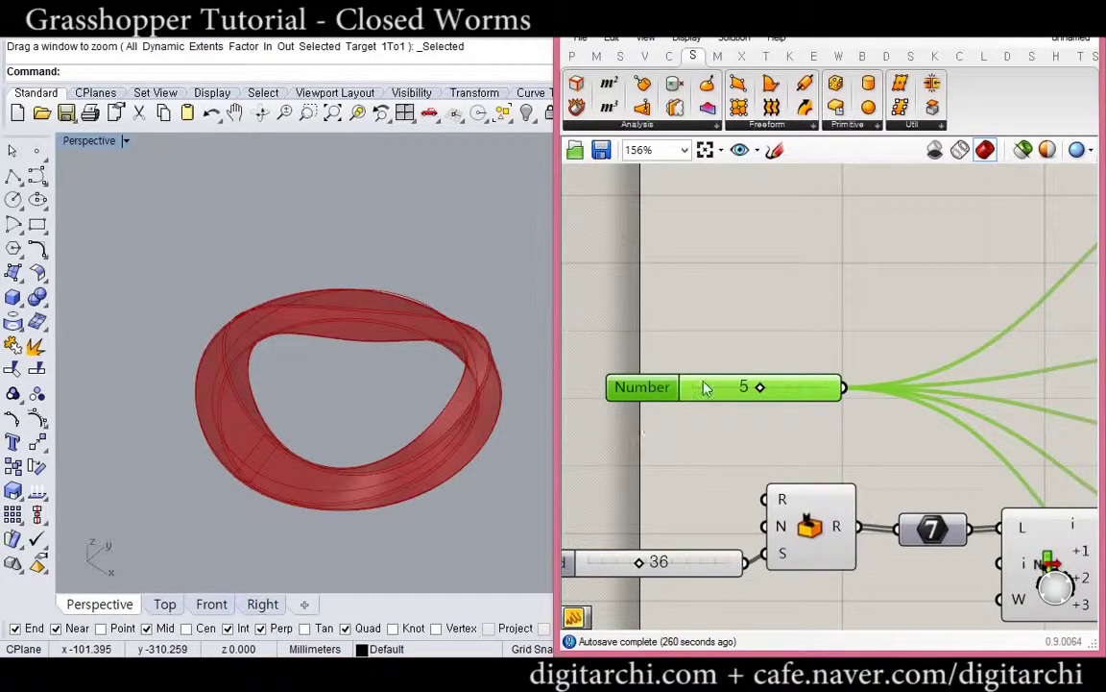
double_click(705, 387)
left_click(813, 389)
right_click_drag(325, 374, 329, 338)
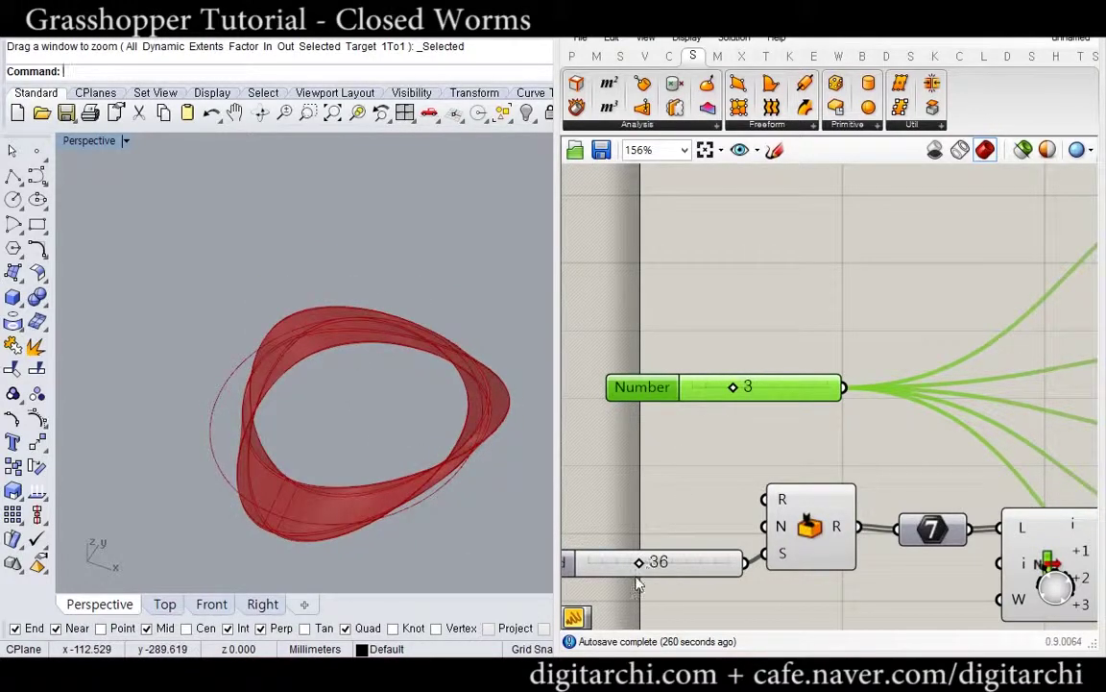
Set the Seed slider to 78 and enter 1 in the count slider.
left_click_drag(638, 565, 698, 563)
double_click(773, 392)
type("1")
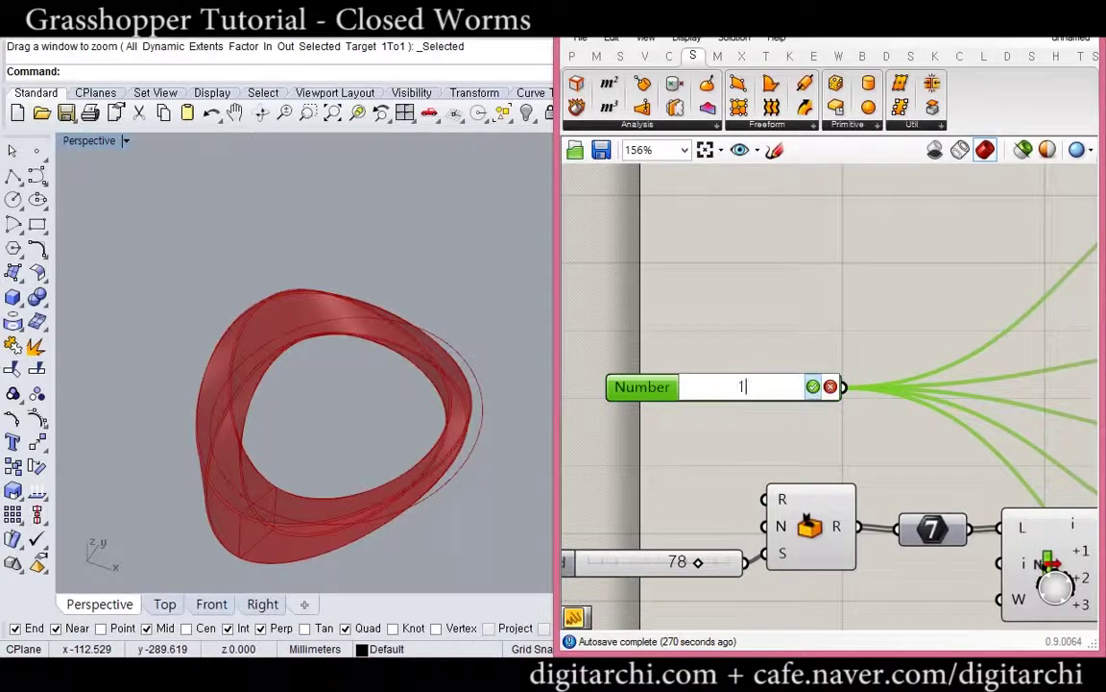
left_click(837, 333)
scroll(835, 334, "down", 6)
right_click_drag(1033, 411, 768, 437)
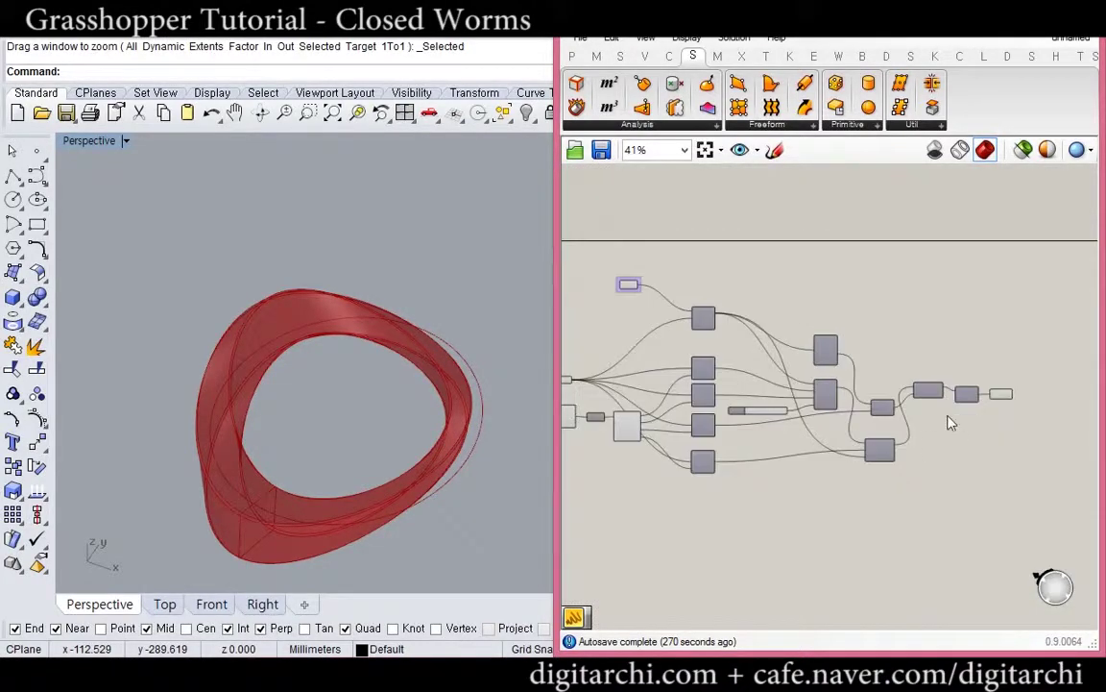
Set the Loft component's loft type to Straight in its loft options and commit the change.
scroll(947, 420, "up", 6)
scroll(993, 346, "up", 2)
right_click_drag(993, 346, 887, 377)
right_click(886, 377)
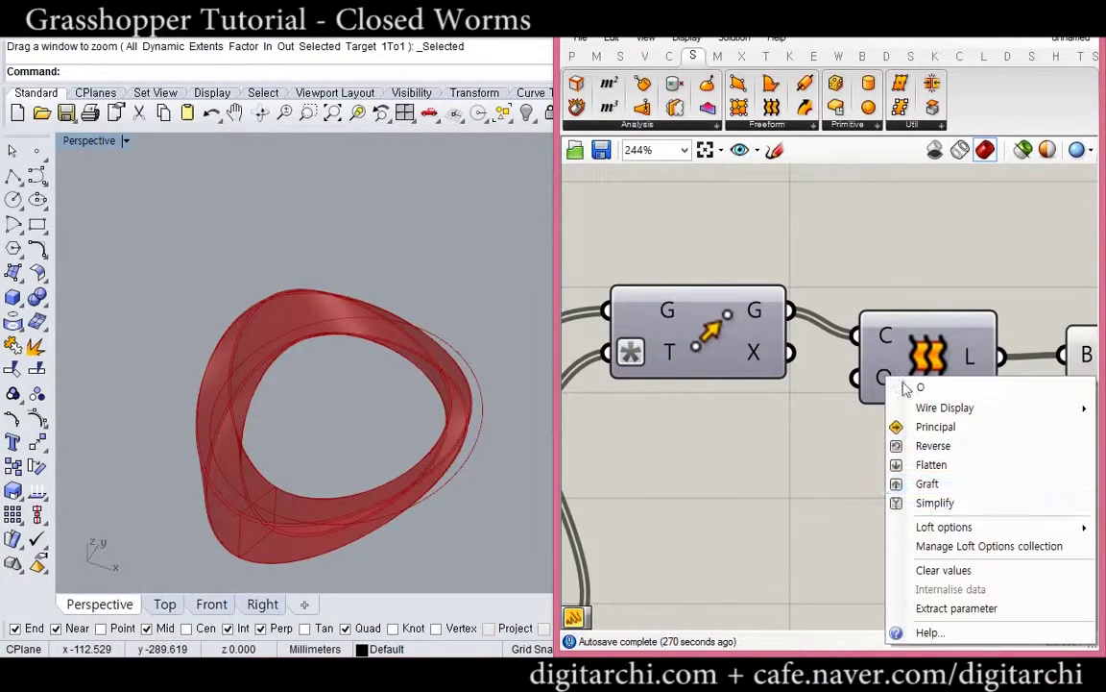
mouse_move(936, 529)
left_click(799, 567)
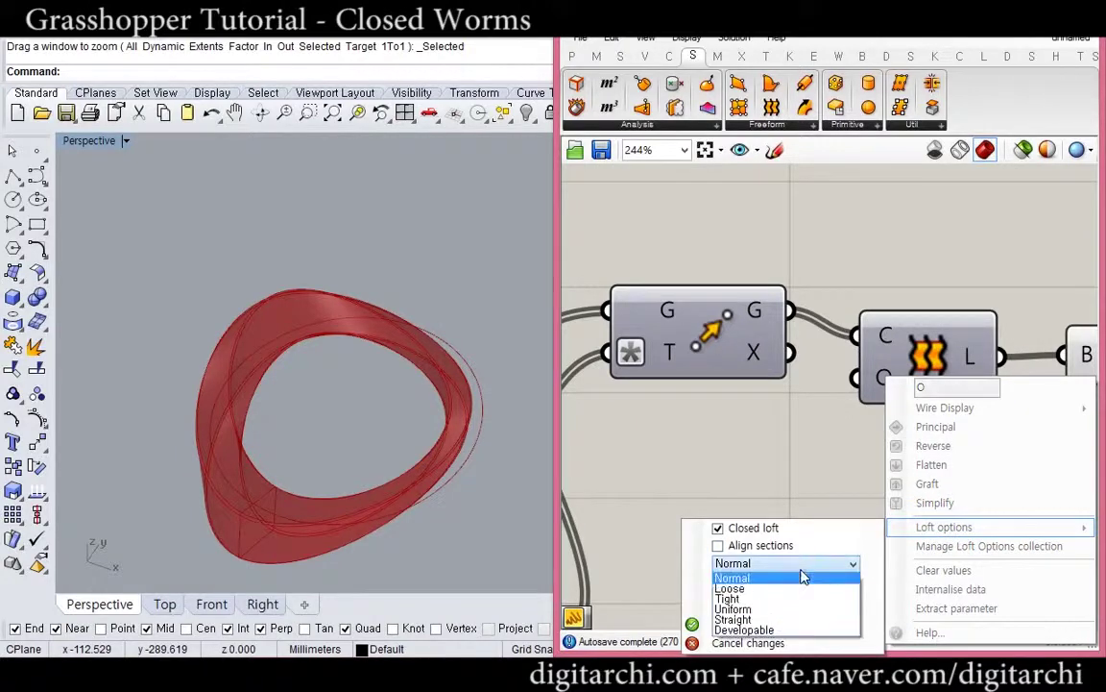
left_click(759, 607)
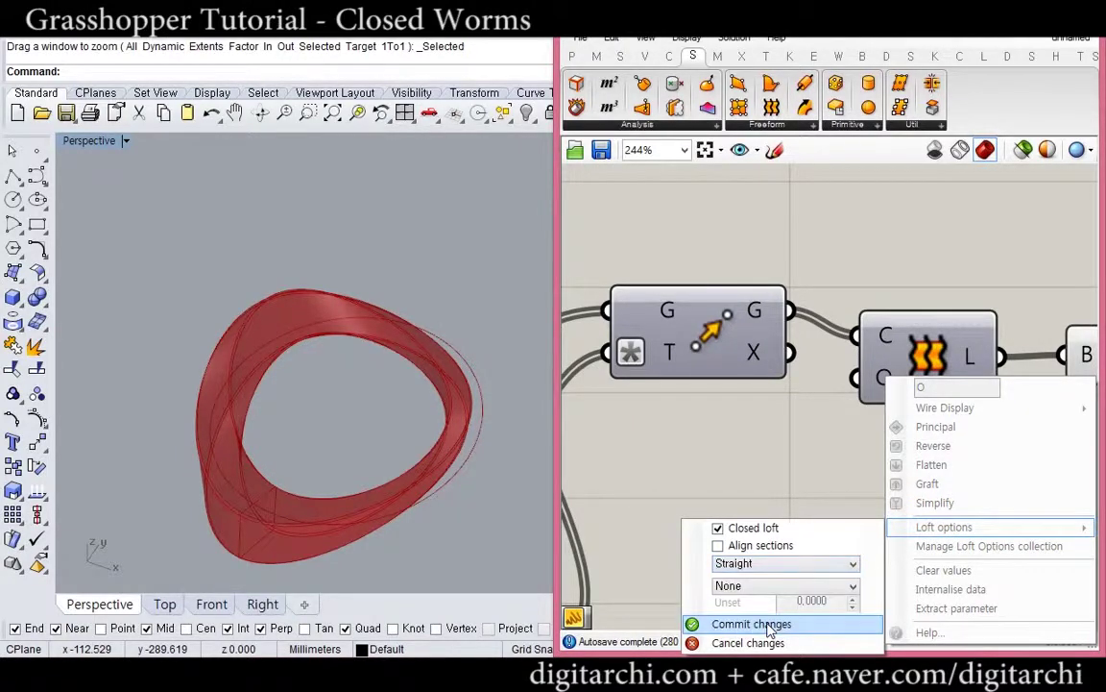
left_click(768, 625)
Set the Number slider that drives the count to 5 and inspect the faceted worm.
right_click_drag(583, 466, 827, 457)
scroll(827, 458, "down", 7)
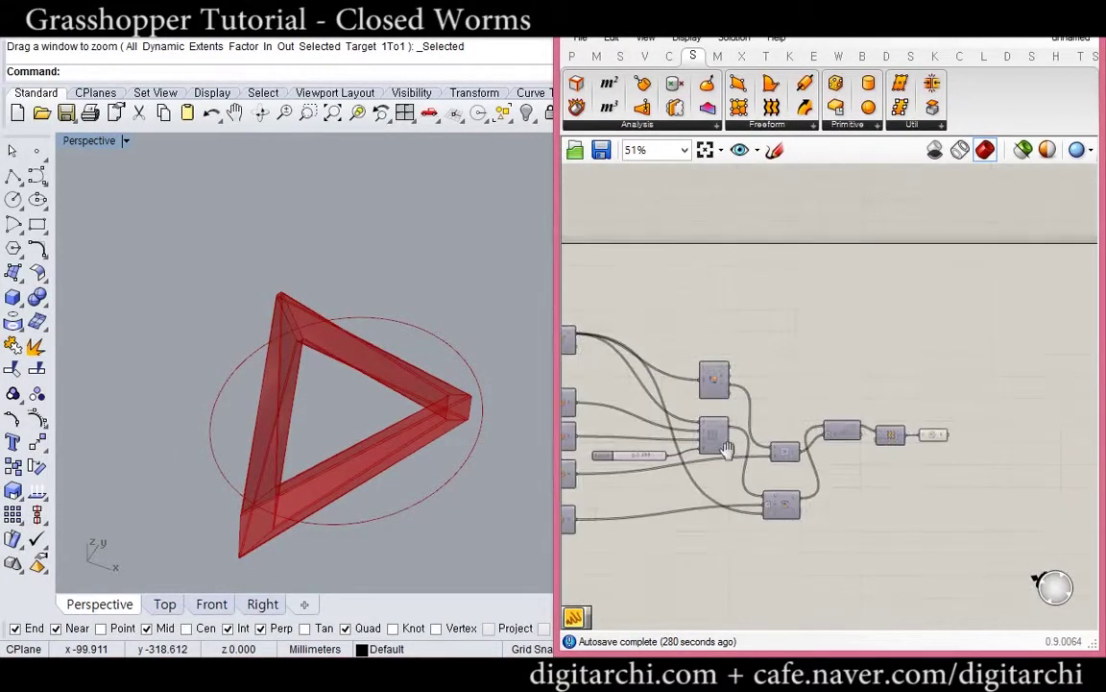
right_click_drag(674, 459, 827, 469)
scroll(827, 469, "down", 1)
right_click_drag(711, 489, 855, 476)
scroll(714, 428, "up", 8)
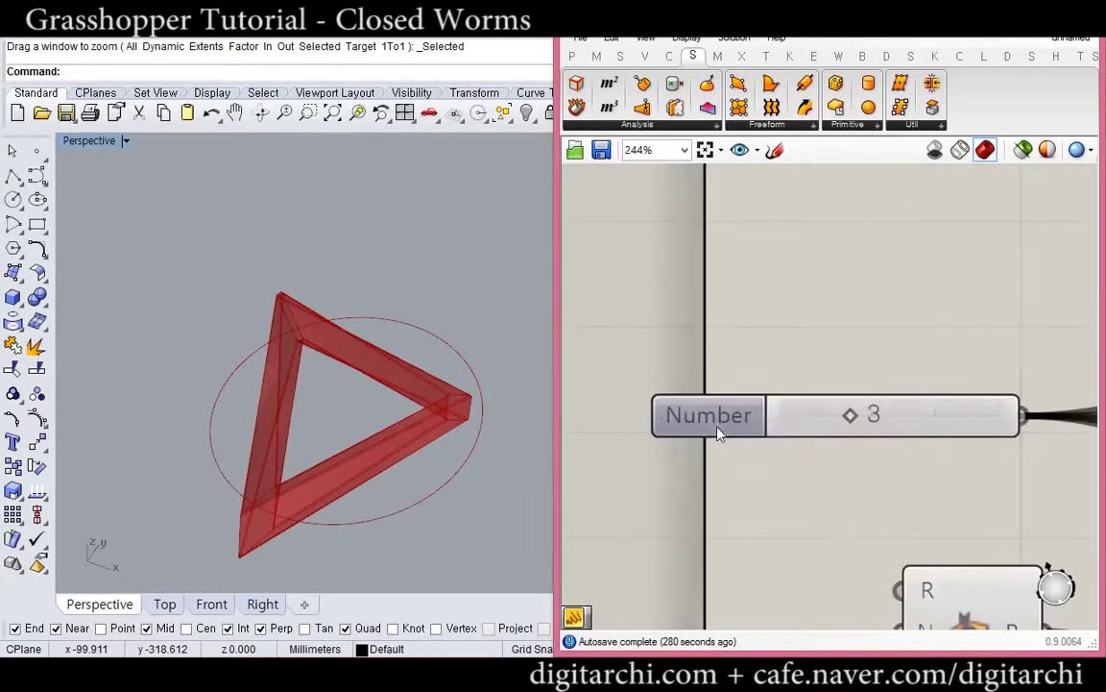
double_click(858, 417)
type("5")
left_click(994, 428)
right_click_drag(931, 497, 901, 452)
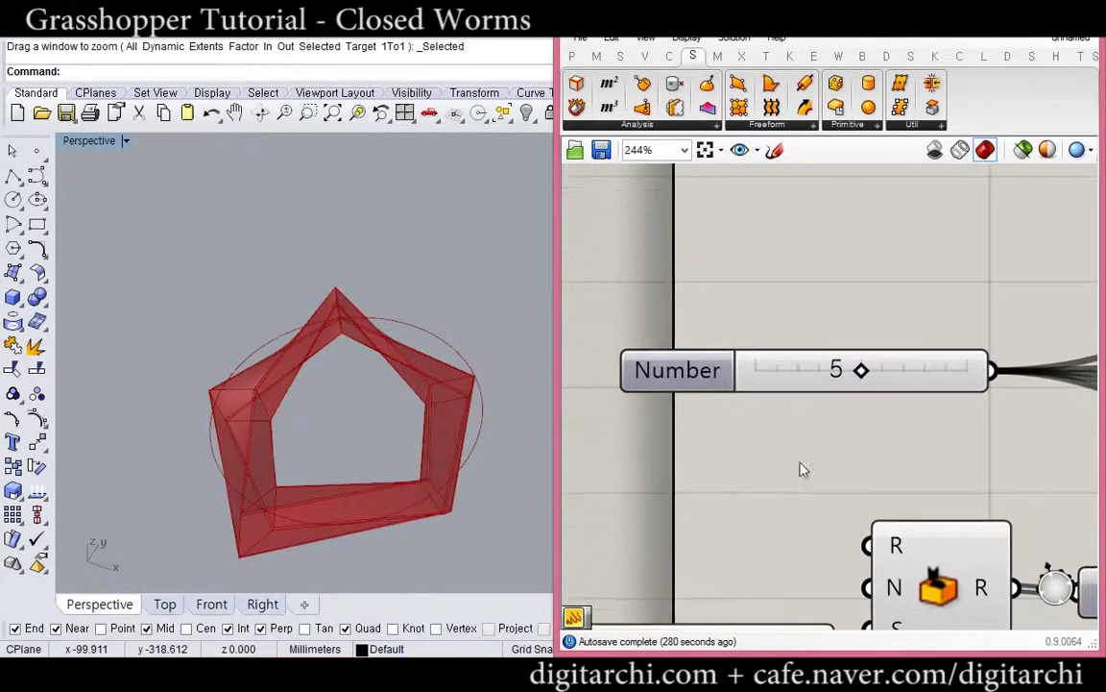
mouse_move(457, 418)
right_mouse_down()
mouse_move(398, 334)
mouse_move(351, 362)
mouse_move(459, 394)
right_mouse_up()
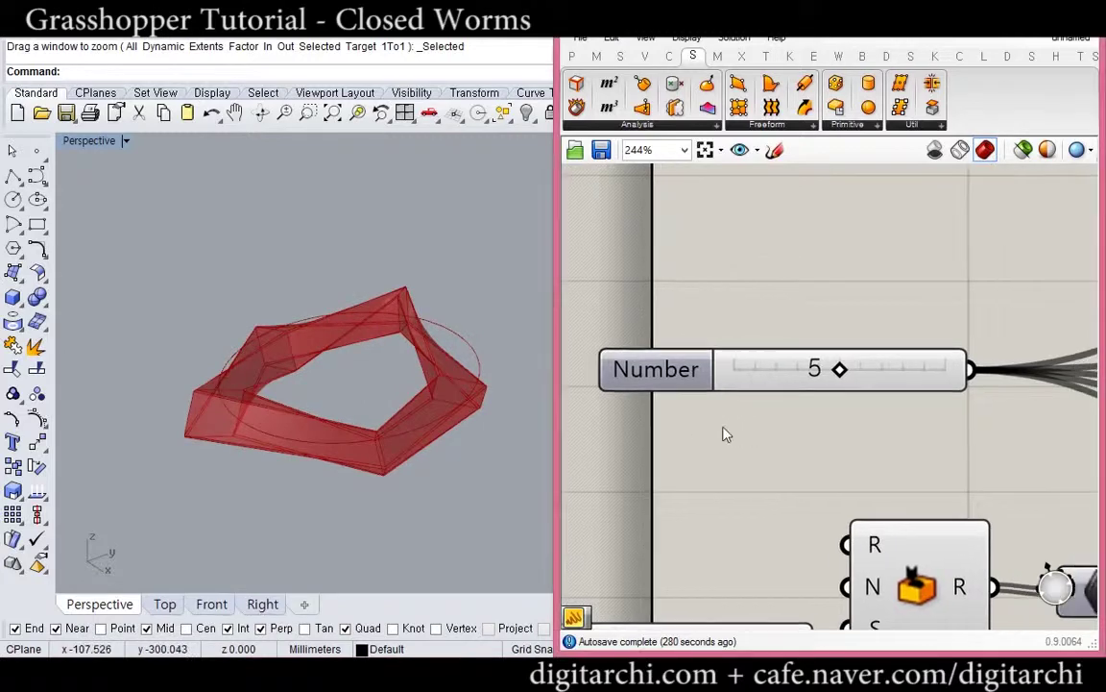
Set the Loft component's loft type back to Normal in its loft options and commit the change.
scroll(831, 452, "down", 6)
right_click_drag(1024, 441, 904, 434)
scroll(902, 432, "up", 7)
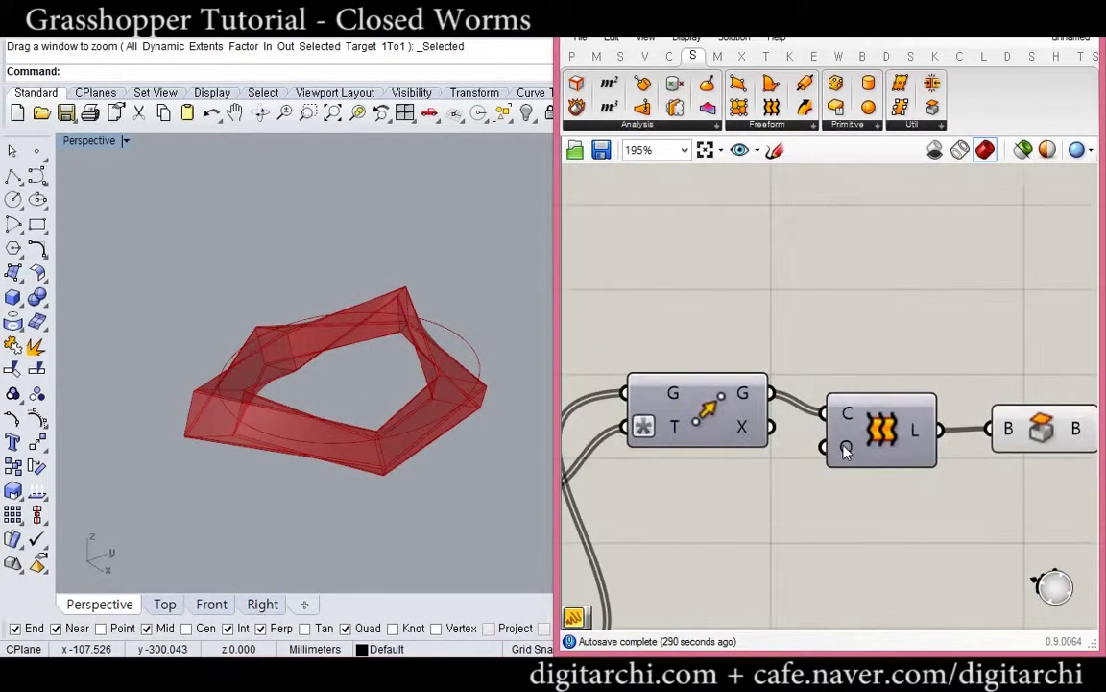
right_click(844, 447)
mouse_move(915, 544)
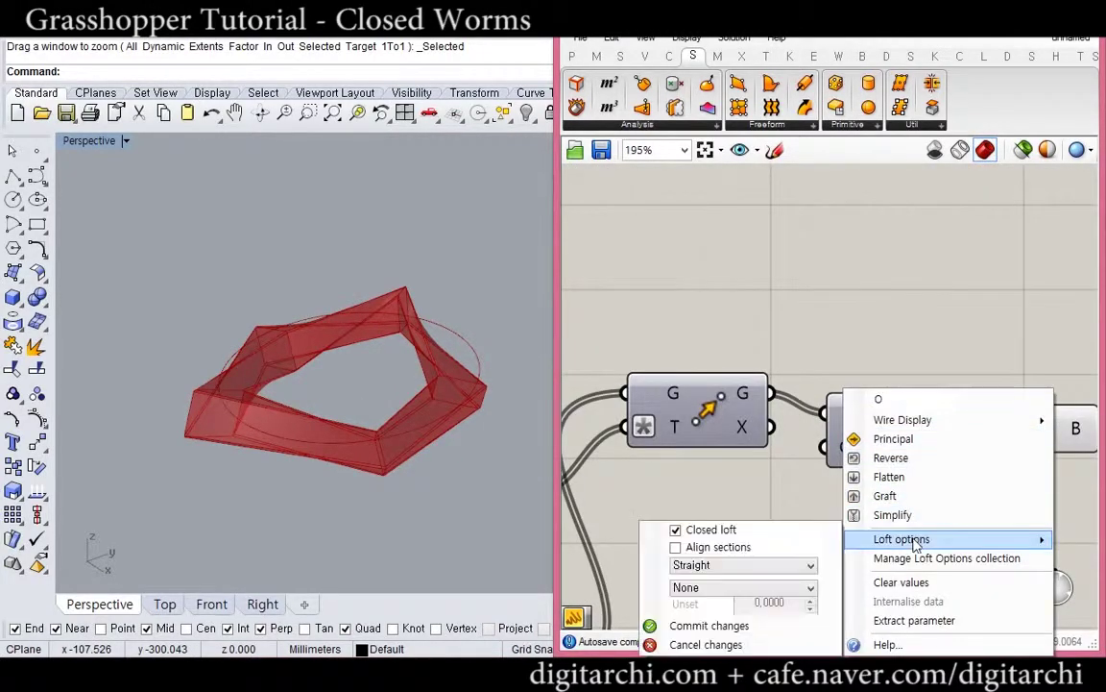
left_click(745, 564)
left_click(712, 582)
left_click(709, 626)
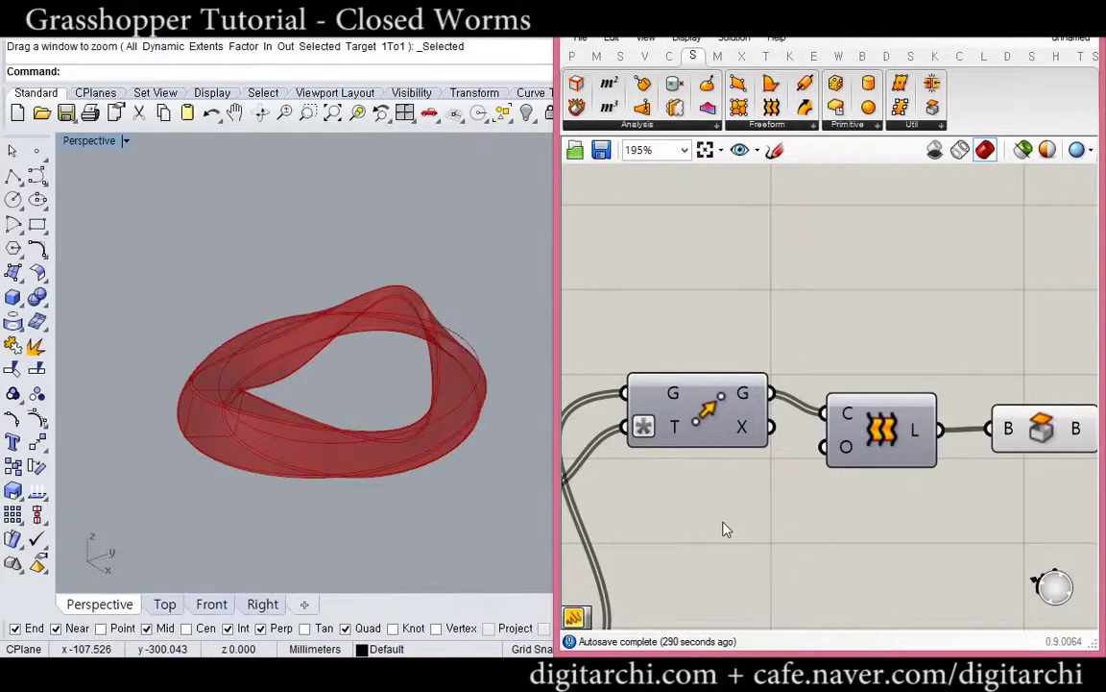
Set the Number slider that drives the count to 4 and inspect the smooth worm.
right_click_drag(697, 528, 827, 506)
scroll(827, 506, "down", 7)
right_click_drag(664, 442, 939, 444)
scroll(774, 483, "up", 6)
right_click_drag(776, 486, 868, 381)
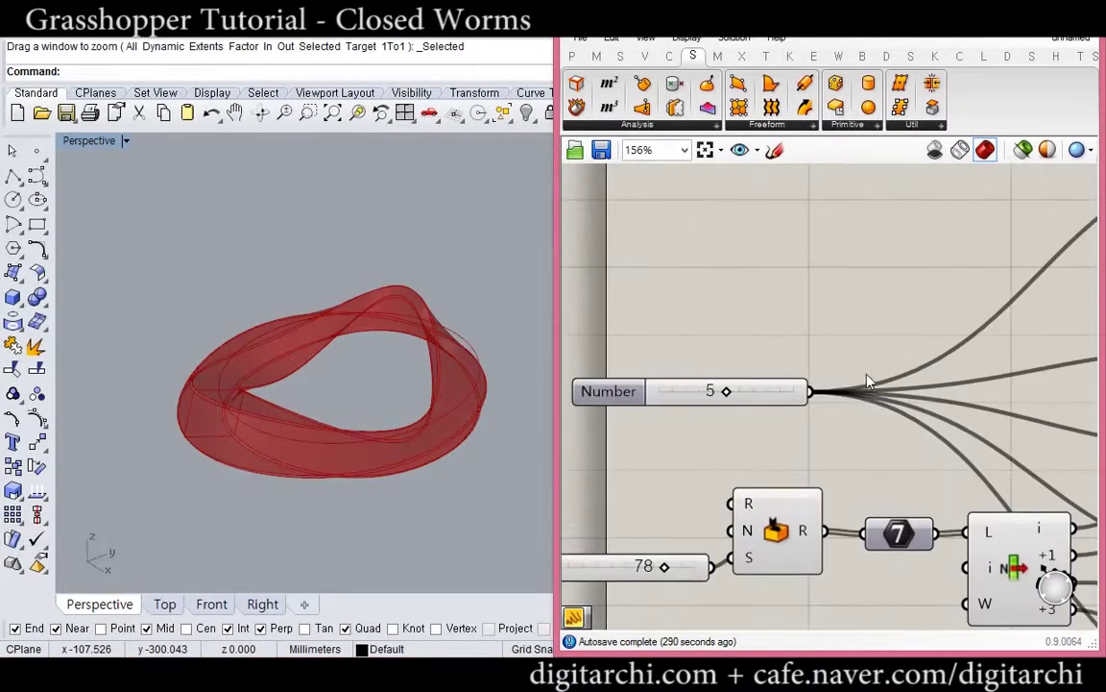
mouse_move(728, 394)
left_mouse_down()
mouse_move(741, 394)
mouse_move(714, 394)
left_mouse_up()
right_click_drag(302, 402, 320, 495)
Set the Seed slider to 52 and inspect the resulting worm.
right_click_drag(755, 499, 822, 440)
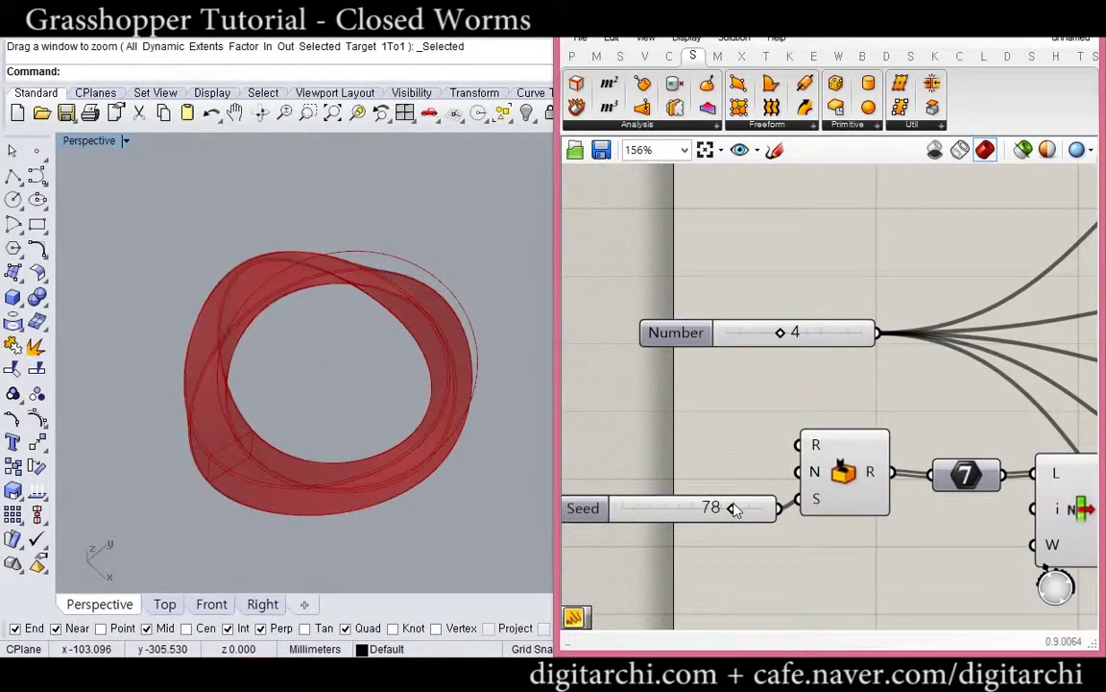
mouse_move(713, 516)
left_mouse_down()
mouse_move(640, 516)
mouse_move(703, 520)
left_mouse_up()
right_click_drag(407, 403, 415, 306)
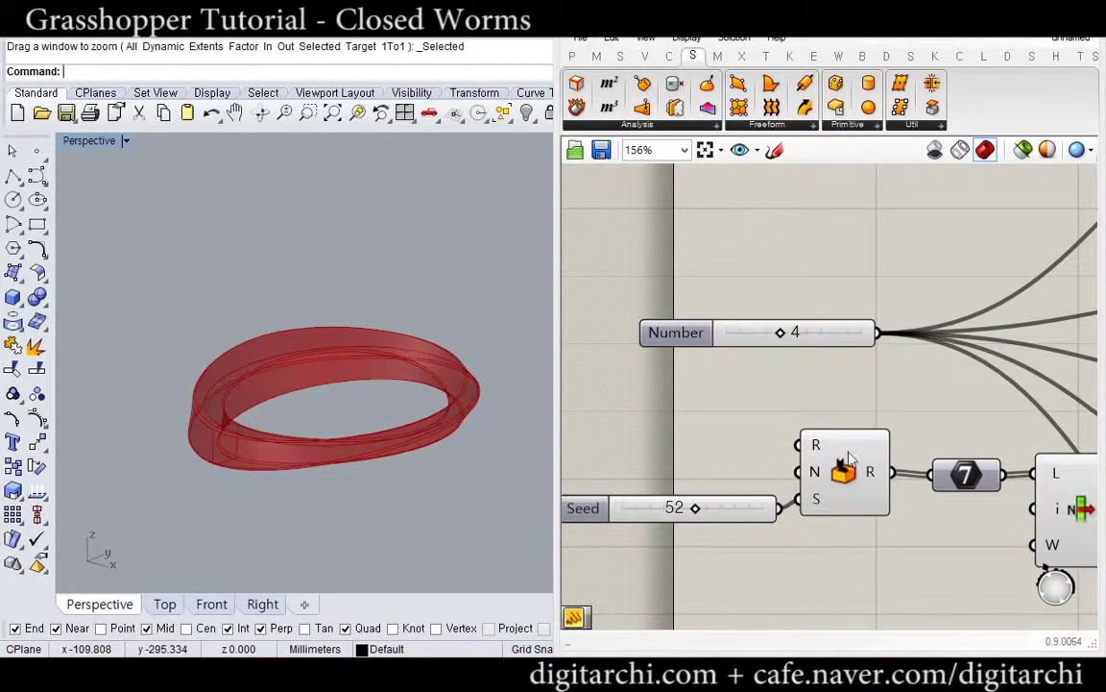
Set the range domain of the uppermost of the four Random components to 3.0 To 30.
right_click_drag(834, 417, 586, 427)
right_click_drag(1037, 481, 744, 504)
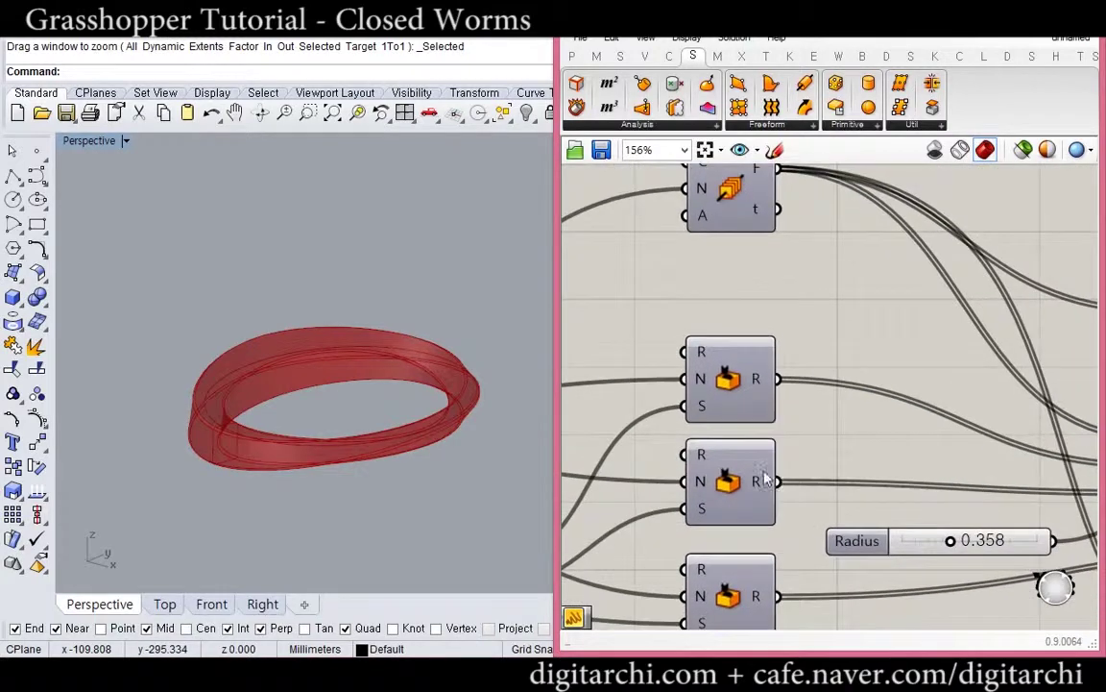
right_click(704, 356)
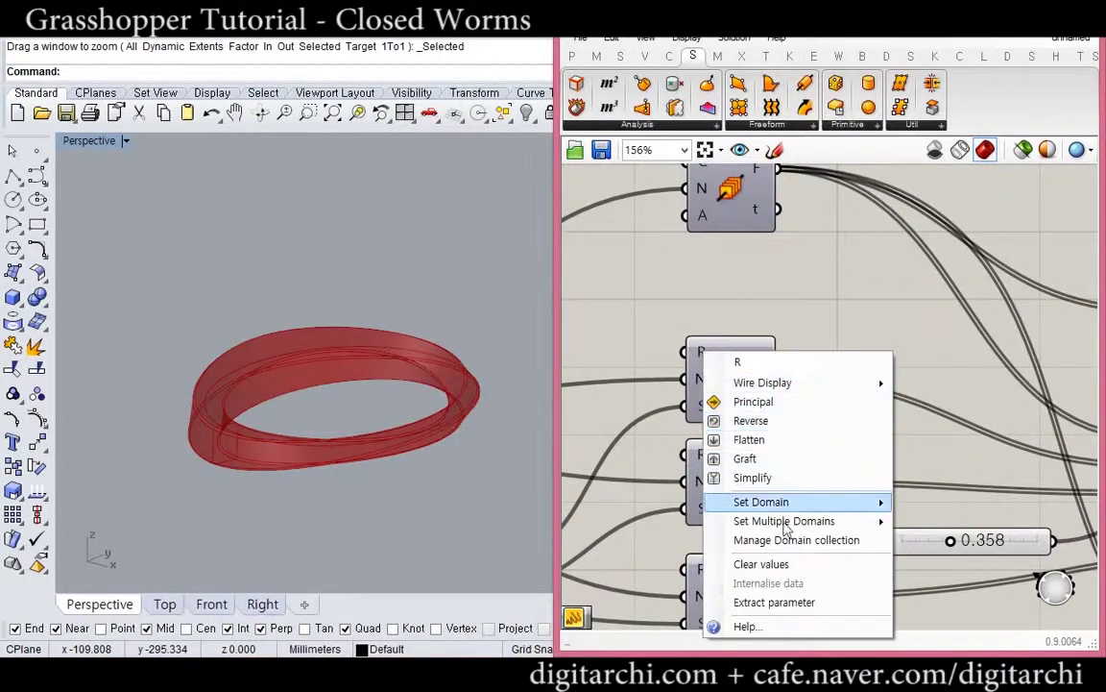
mouse_move(784, 521)
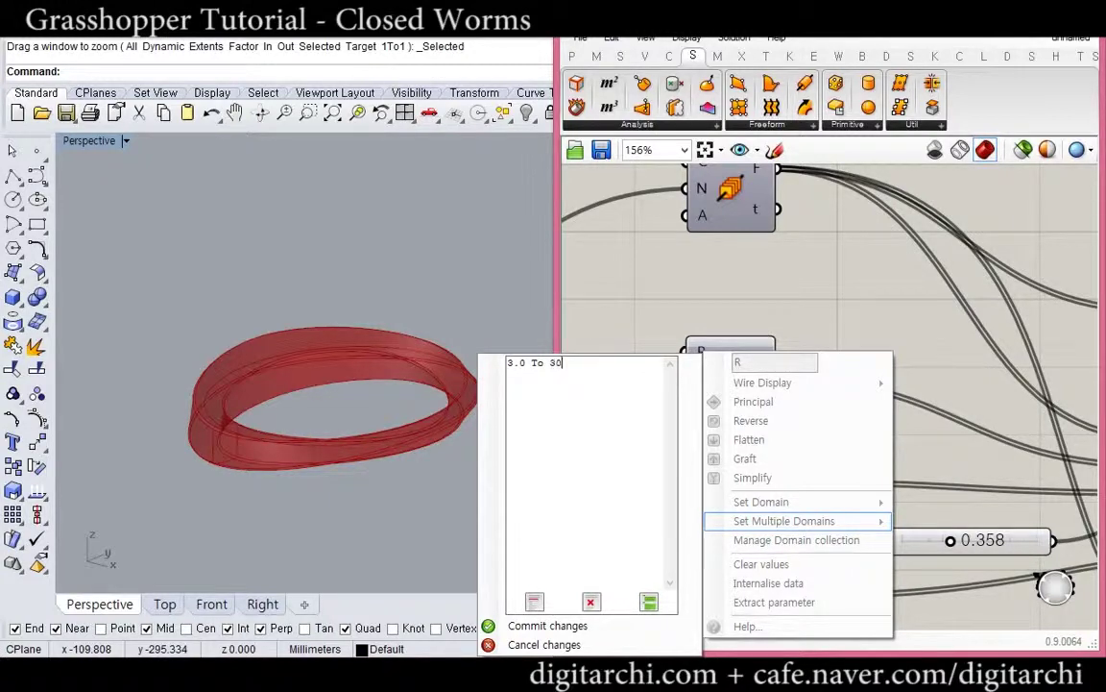
left_click(576, 626)
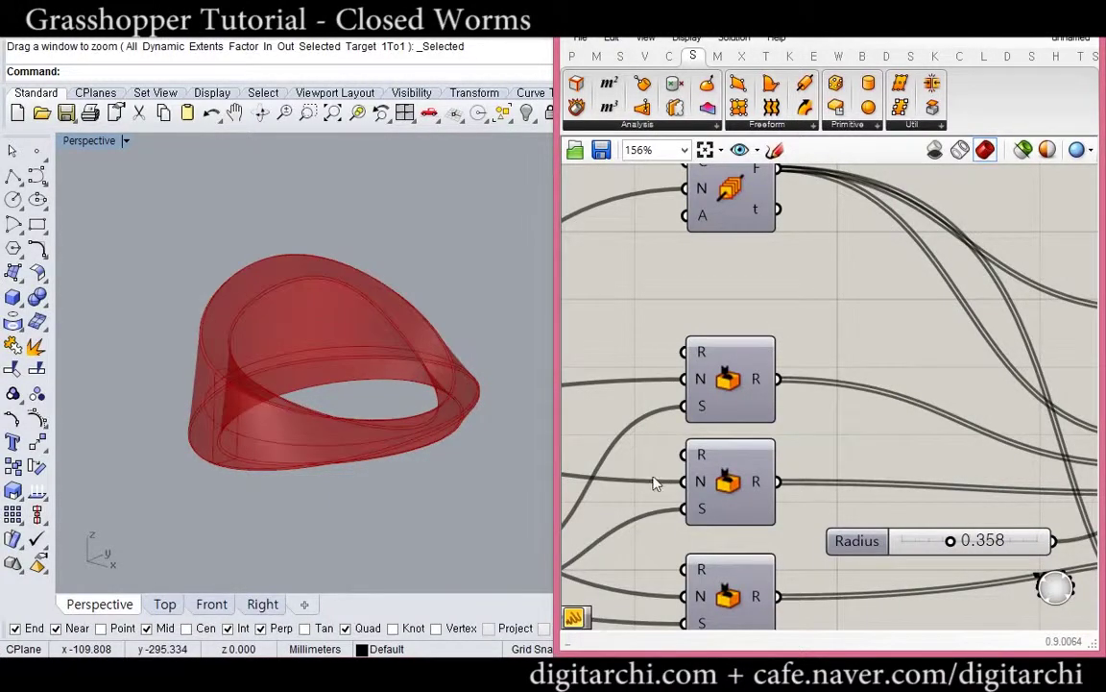
Set the Seed slider to 36 and inspect the taller worm.
mouse_move(653, 483)
right_mouse_down()
mouse_move(827, 469)
mouse_move(1008, 435)
right_mouse_up()
right_click_drag(829, 460, 1103, 390)
left_click_drag(732, 495, 711, 495)
right_click_drag(418, 389, 475, 403)
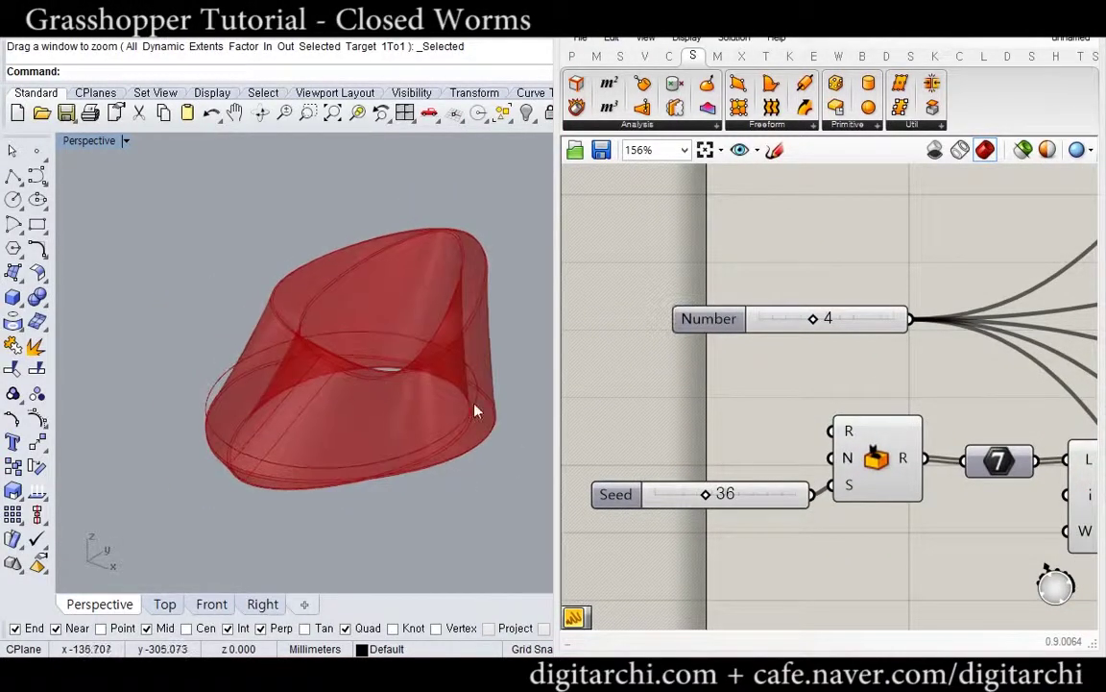
Reduce the upper limit of the uppermost Random component's range domain, keeping 3.0 as the lower limit.
scroll(659, 427, "down", 3)
right_click_drag(1071, 355, 899, 360)
scroll(883, 347, "up", 4)
right_click(805, 315)
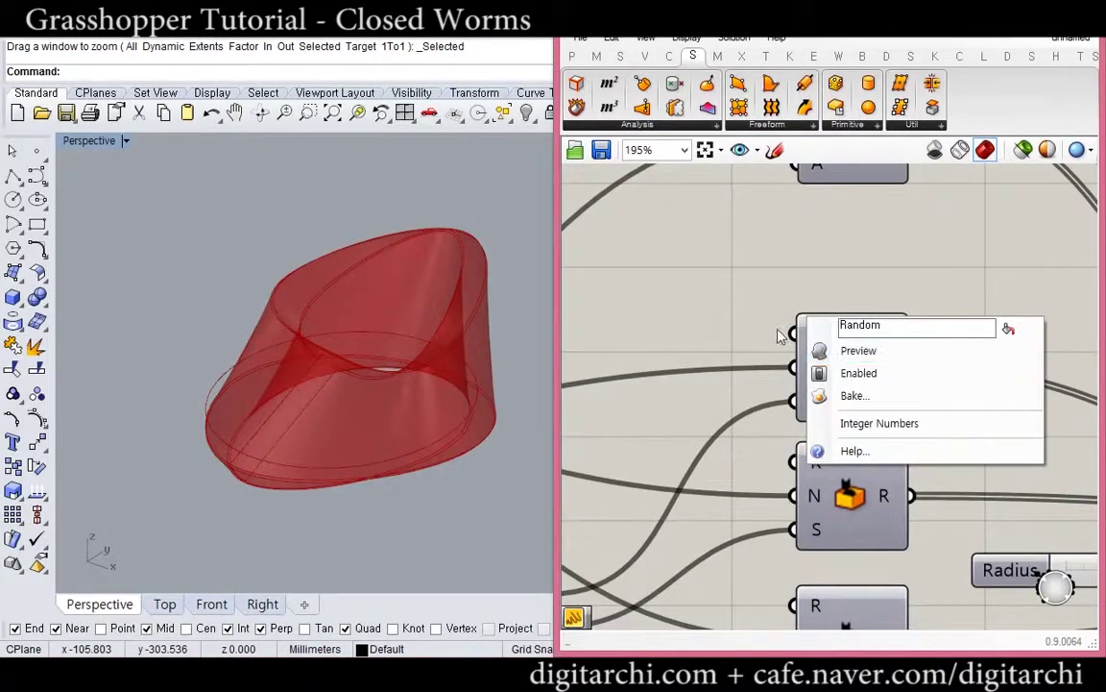
left_click(777, 329)
right_click(812, 338)
mouse_move(867, 495)
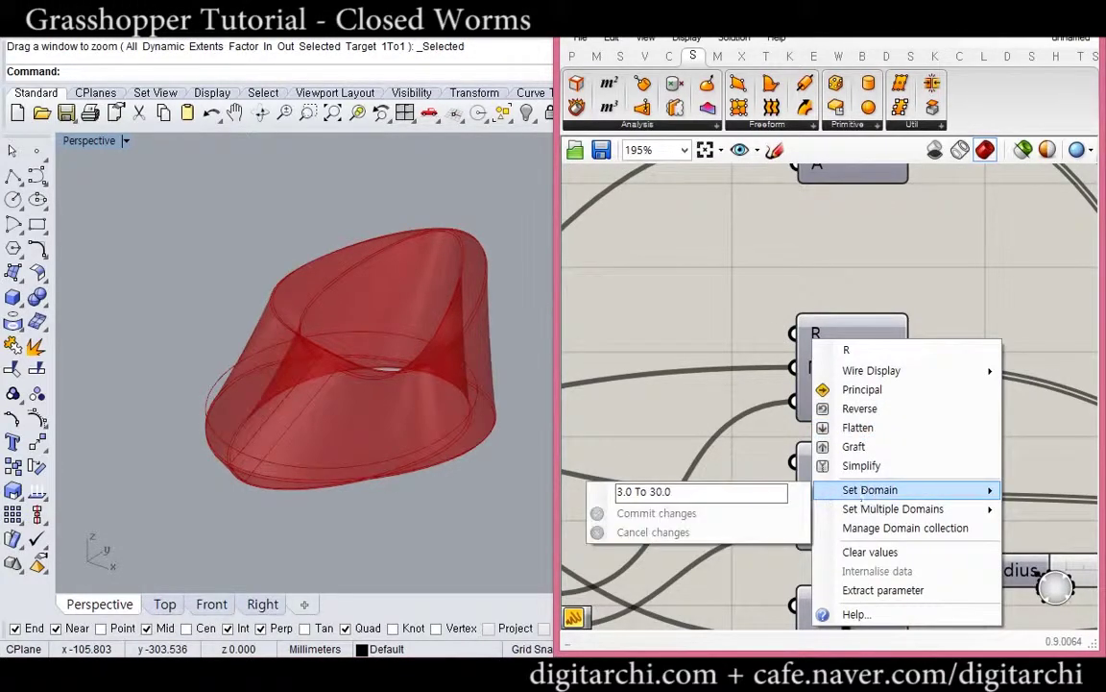
left_click(676, 491)
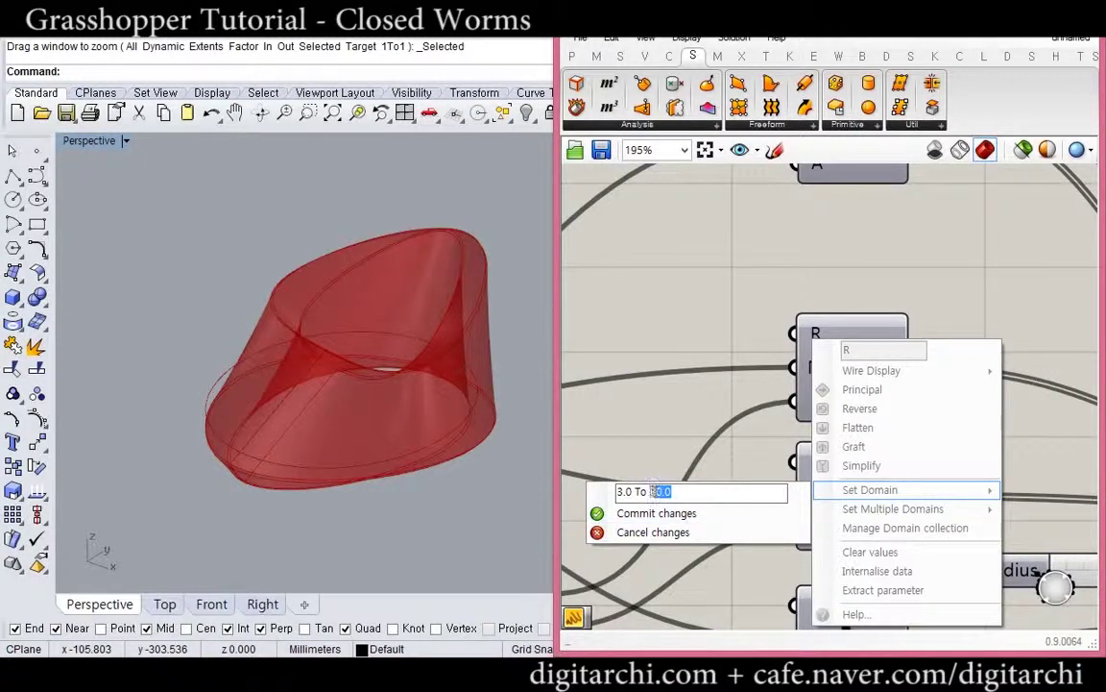
key("Return")
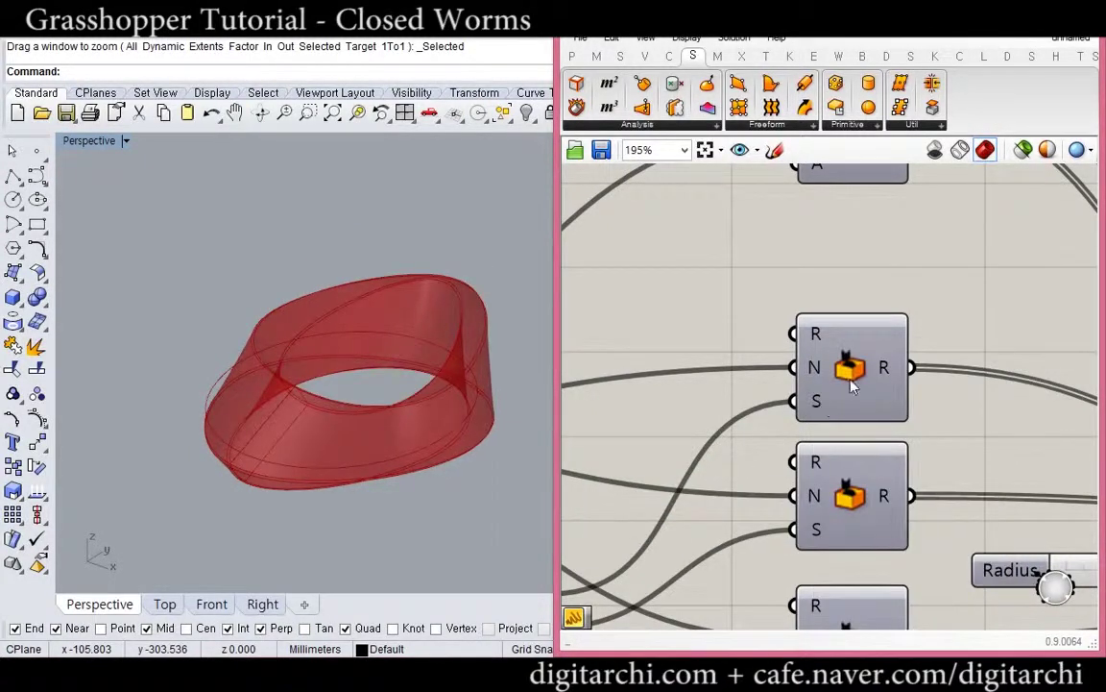
Set the Seed slider to 33 and inspect the closed worm from different angles.
right_click_drag(744, 459, 1071, 323)
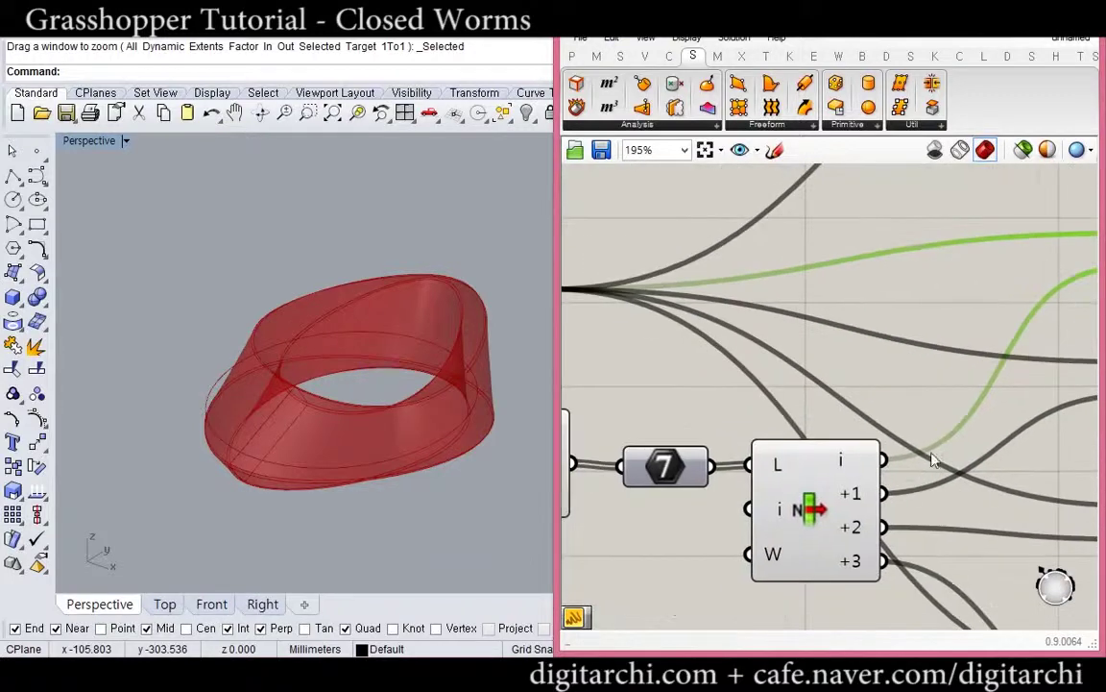
left_click(759, 408)
mouse_move(332, 459)
right_mouse_down()
mouse_move(316, 536)
mouse_move(336, 440)
right_mouse_up()
right_click(336, 442)
right_click_drag(700, 462, 800, 458)
right_click_drag(599, 442, 928, 431)
mouse_move(730, 495)
left_mouse_down()
mouse_move(719, 493)
mouse_move(757, 492)
mouse_move(709, 492)
left_mouse_up()
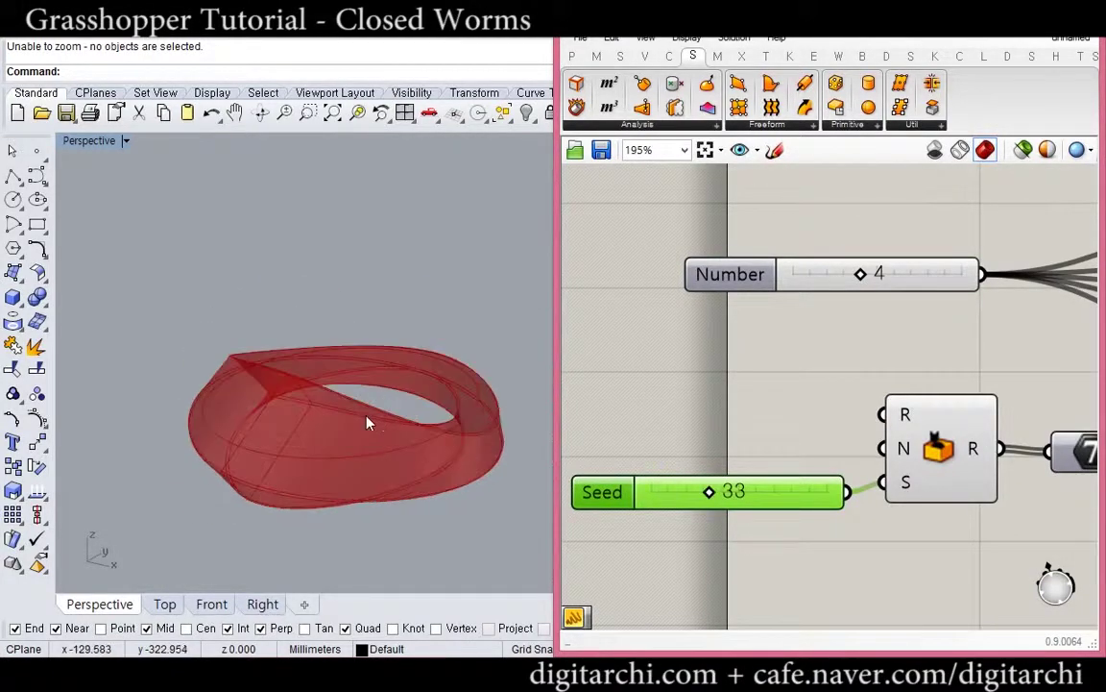
right_click_drag(324, 460, 349, 462)
right_click_drag(798, 437, 730, 414)
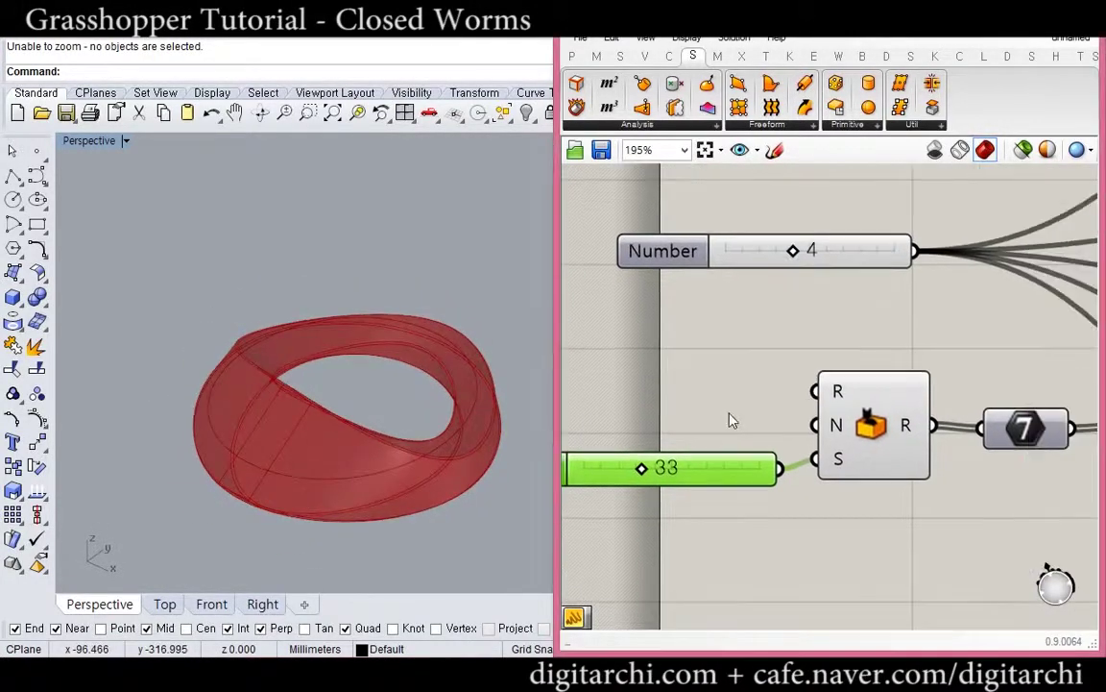
left_click(900, 442)
scroll(896, 447, "down", 7)
right_click_drag(1089, 520, 662, 454)
scroll(932, 352, "up", 6)
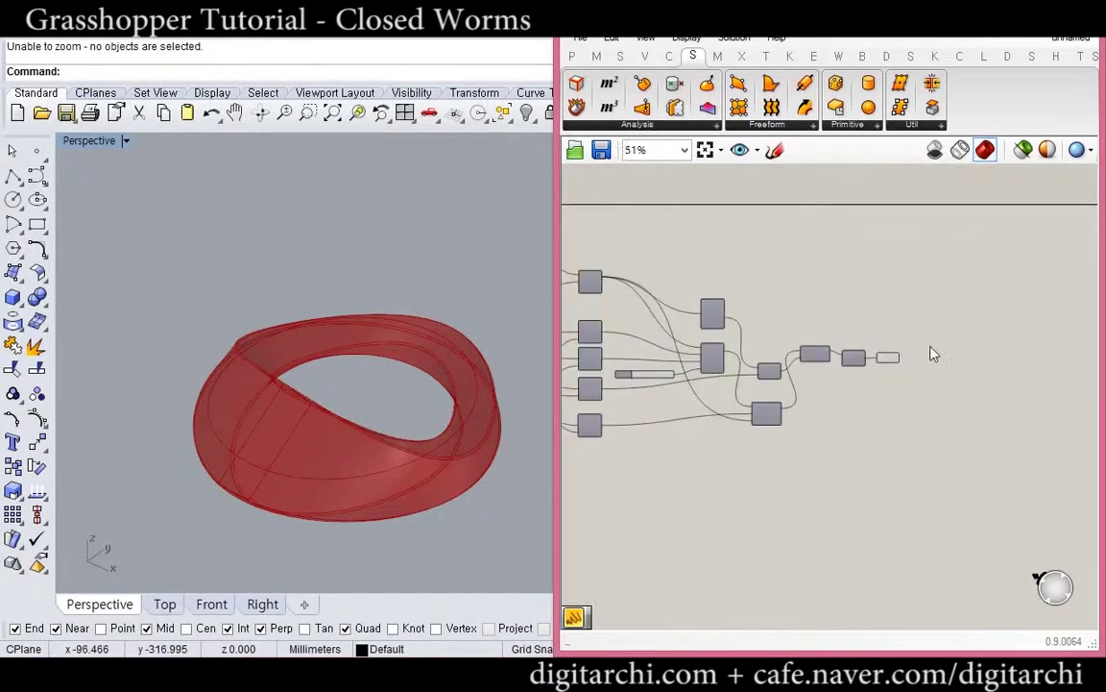
left_click_drag(780, 428, 756, 378)
double_click(764, 473)
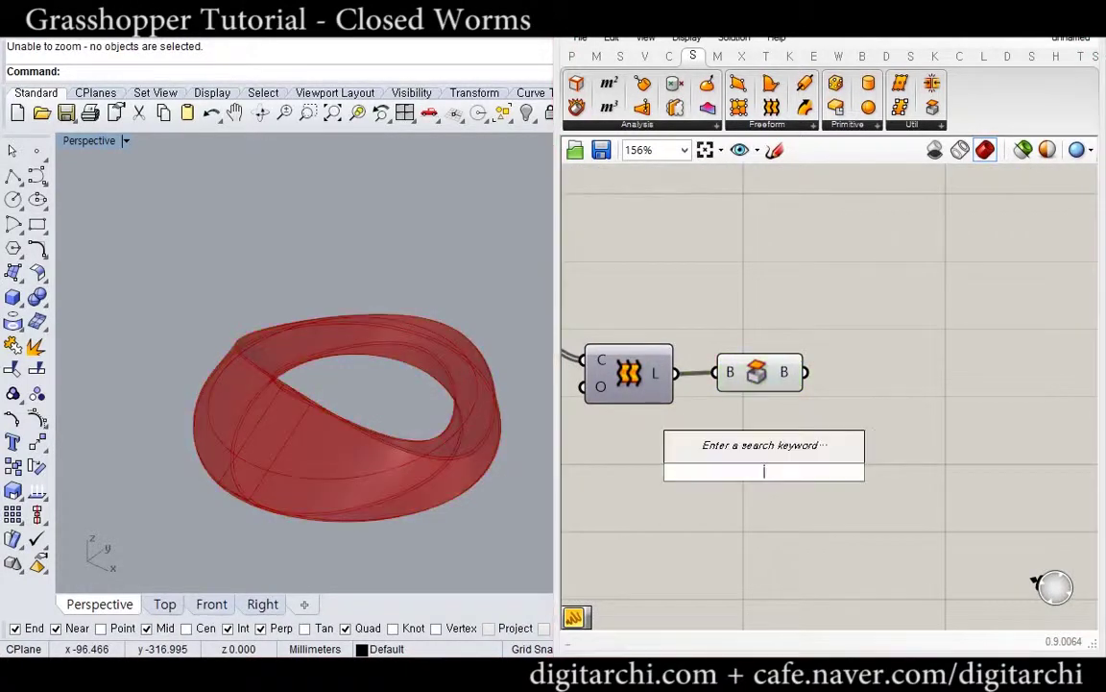
type("ma")
key("Return")
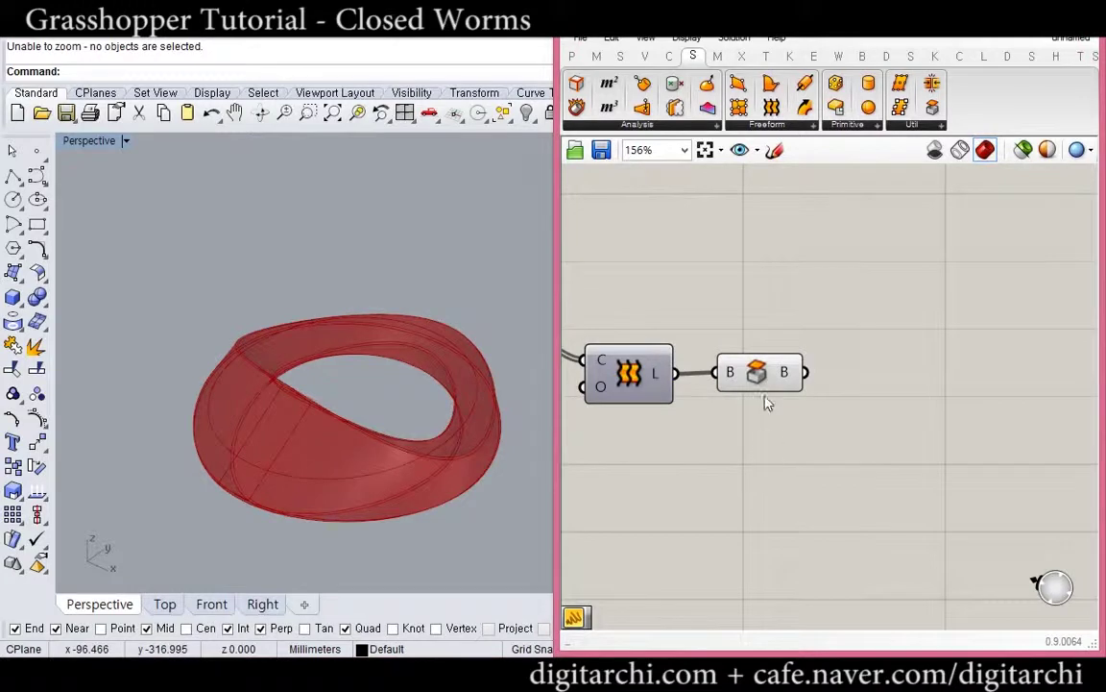
Add an Object Bake component after the final Brep parameter and connect the Brep output to its Objects input.
double_click(758, 454)
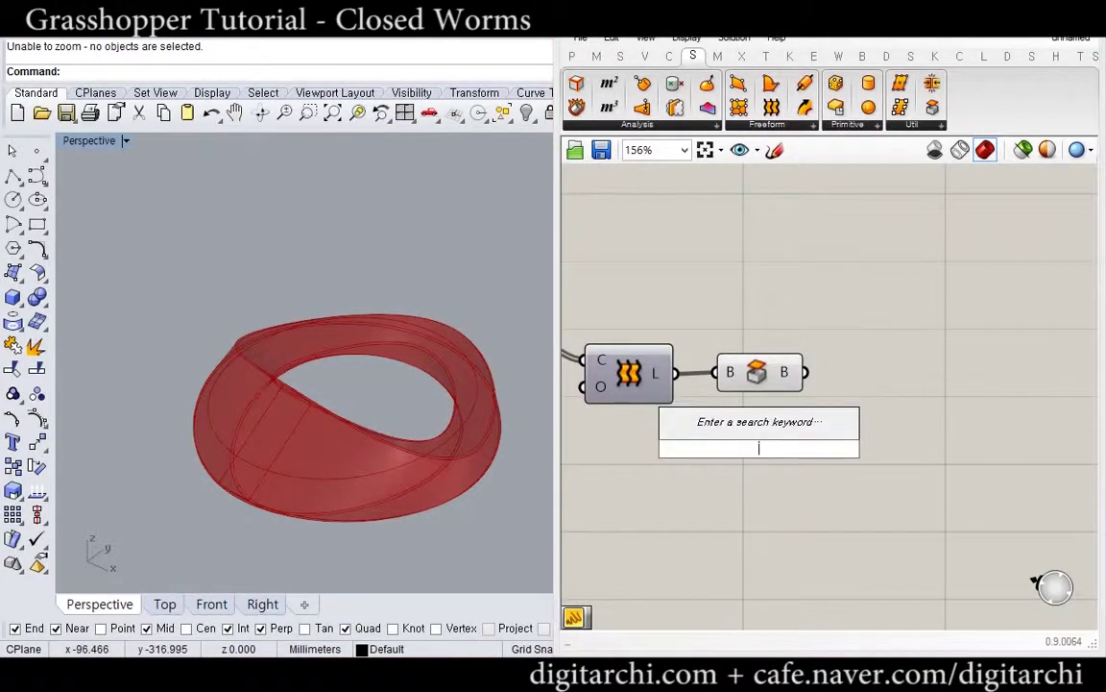
type("bake")
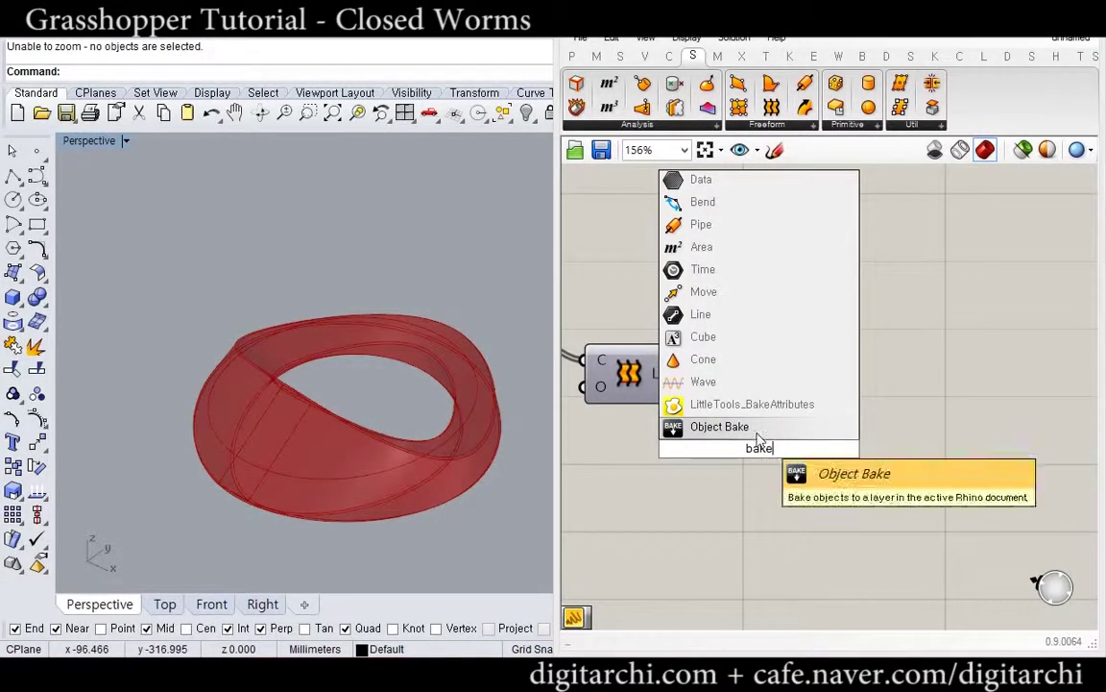
left_click(758, 432)
left_click_drag(776, 472, 916, 535)
left_click_drag(785, 375, 838, 472)
Add a Button and connect it to the Bake input of the Object Bake component.
double_click(783, 483)
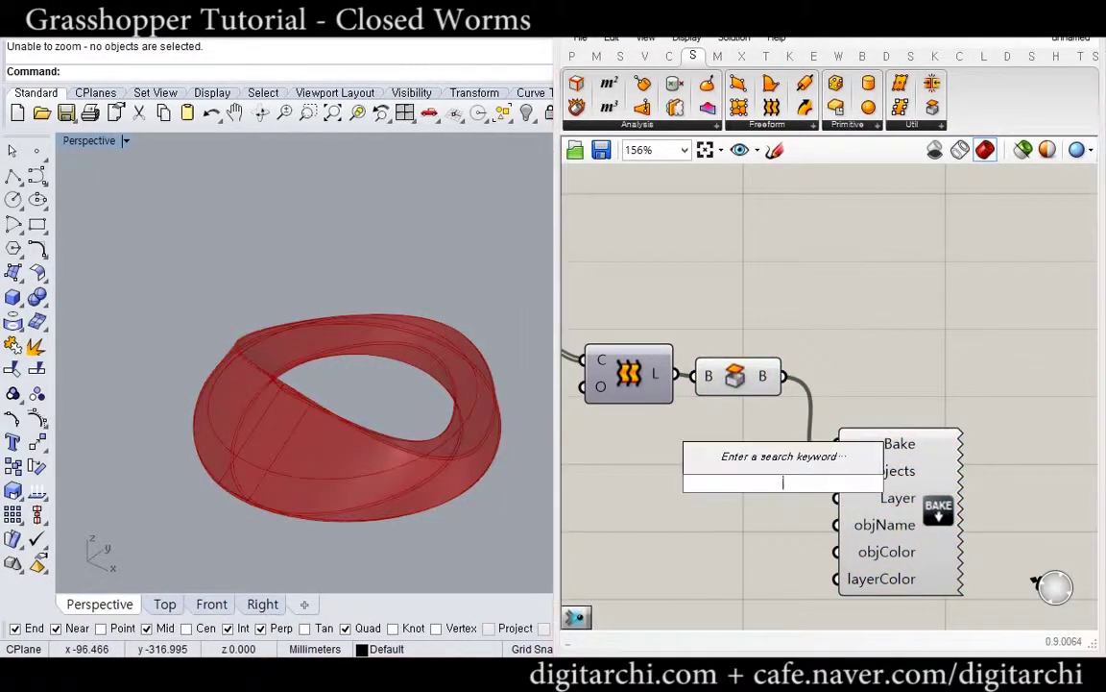
type("bue")
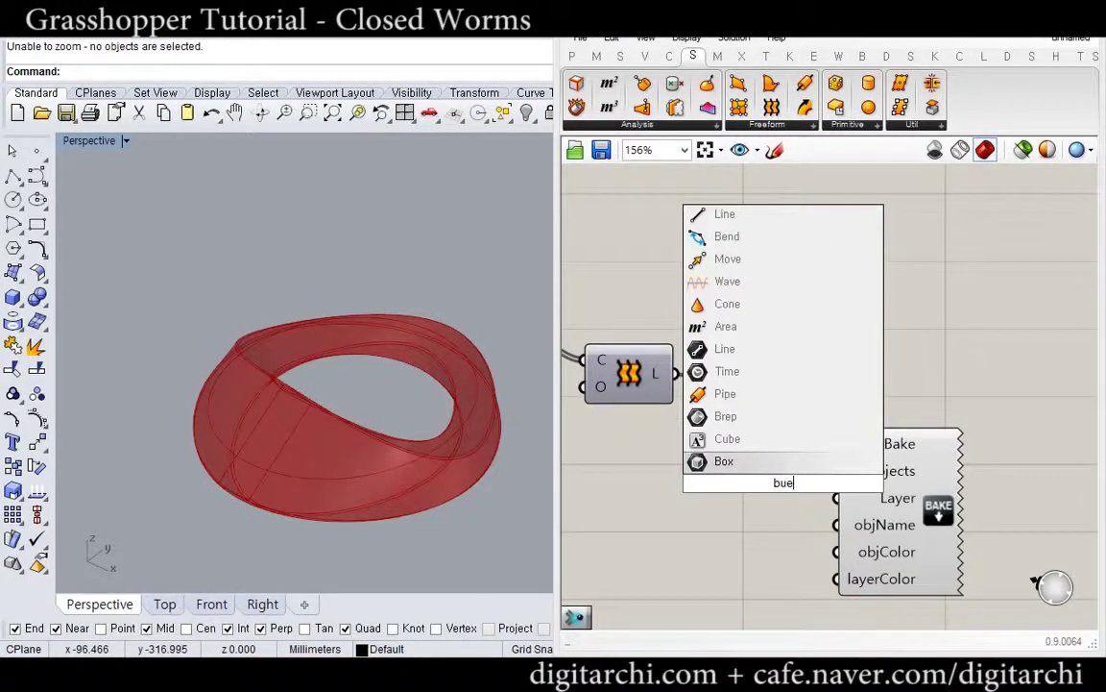
key("BackSpace")
type("tton")
key("Return")
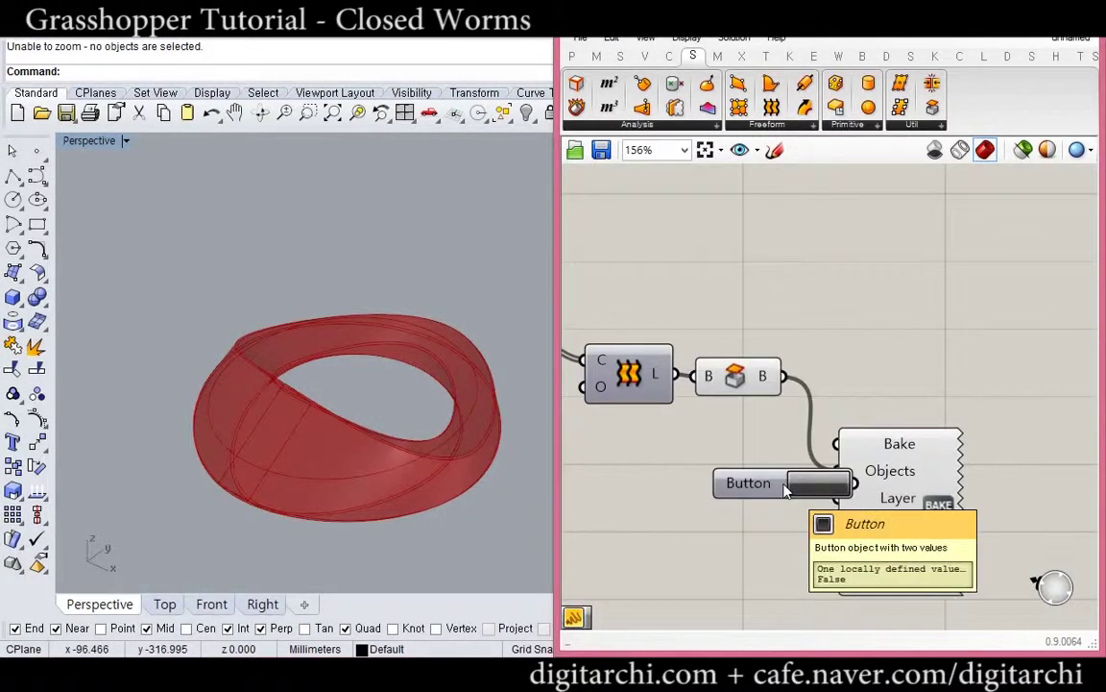
left_click_drag(785, 491, 731, 478)
left_click_drag(801, 470, 837, 445)
Move the Button to the start of the definition, just below the Seed slider.
left_click_drag(712, 473, 673, 464)
scroll(824, 442, "down", 9)
scroll(563, 468, "up", 9)
left_click(748, 408)
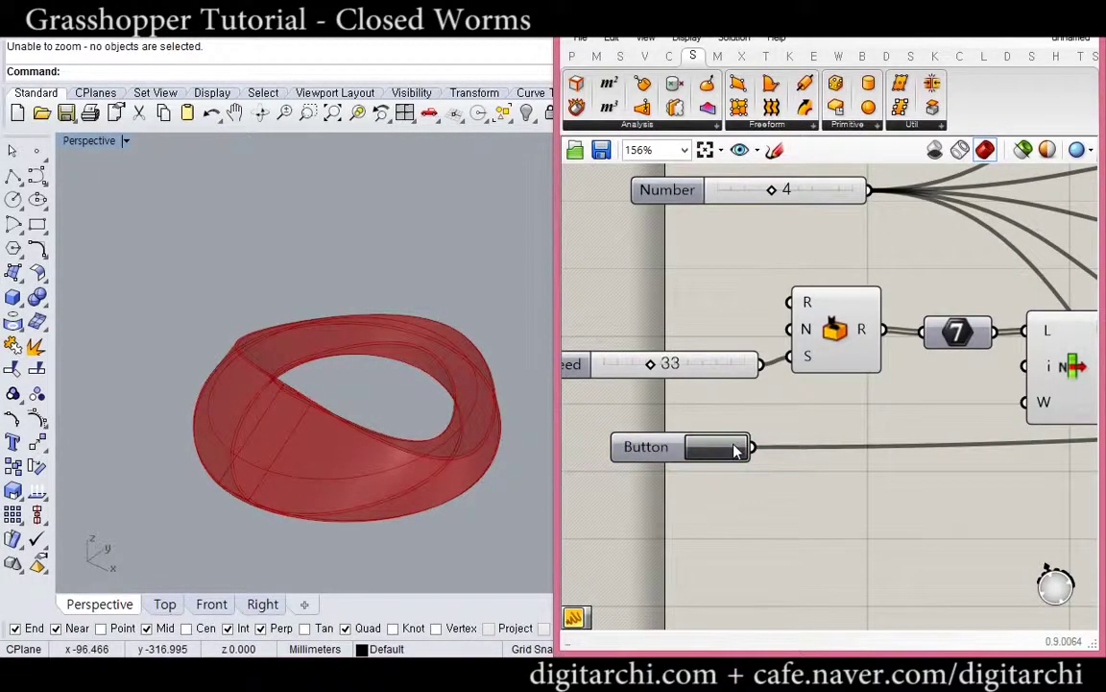
Trigger the Button to bake the current worm and select the baked polysurface in the Perspective viewport.
left_click(736, 449)
left_click(298, 432)
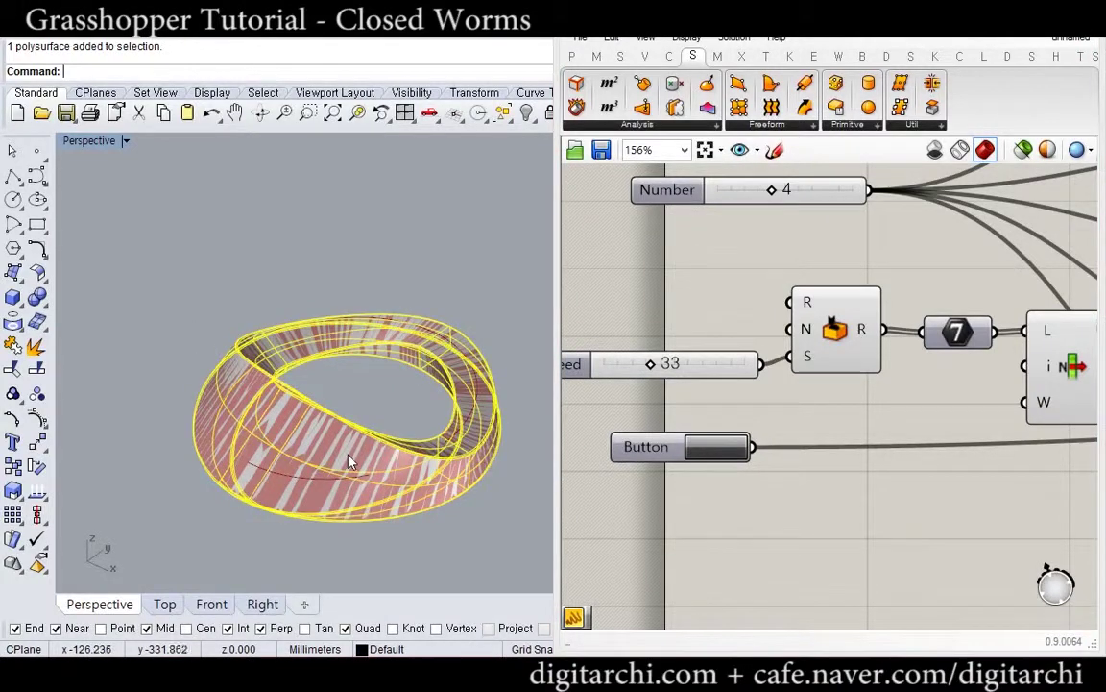
Move the baked worm clear of the live preview and bake a new variation with the Seed slider at 53.
left_click_drag(349, 459, 60, 279)
left_click(402, 368)
right_click_drag(401, 368, 425, 359, "shift")
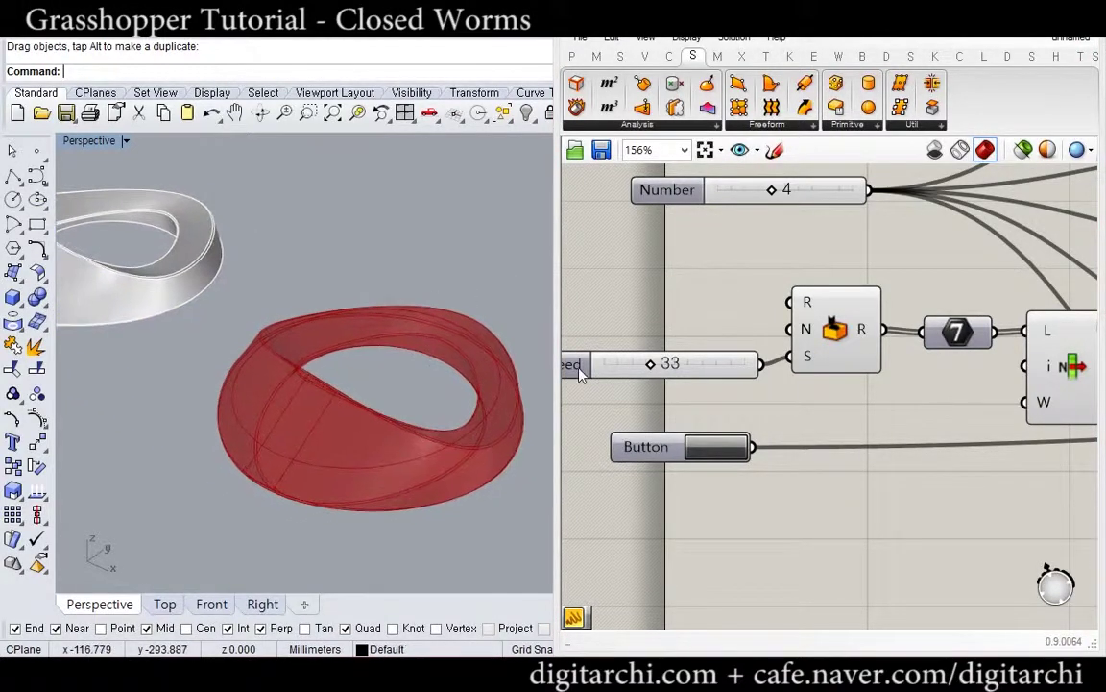
left_click_drag(653, 368, 685, 370)
left_click(723, 454)
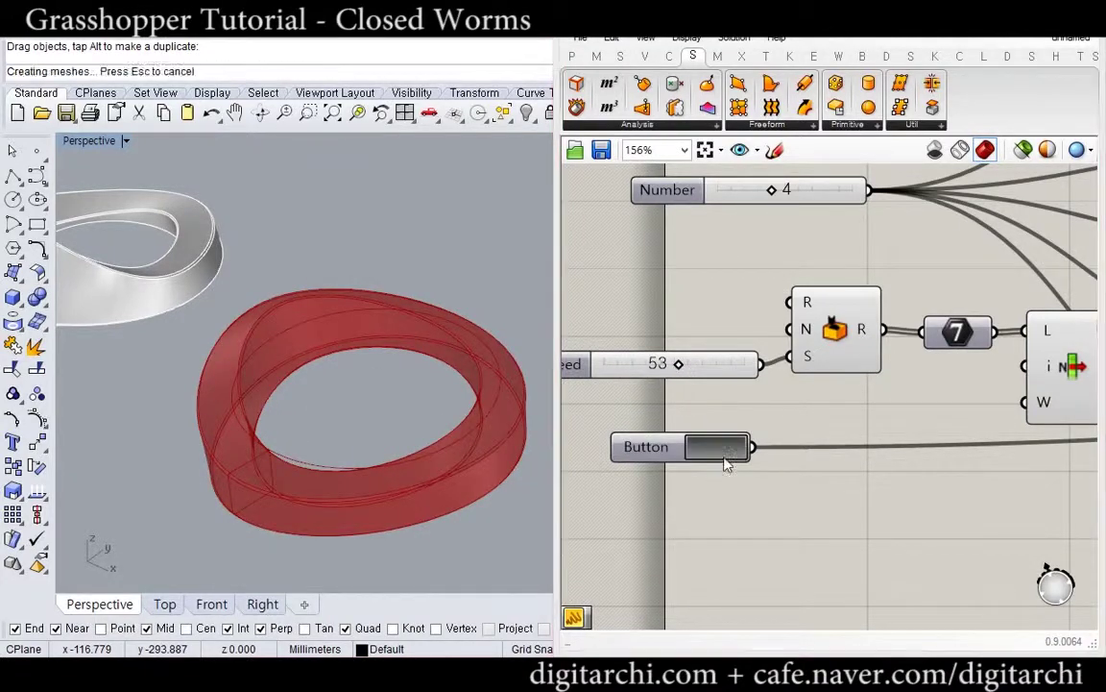
key("ctrl+a")
left_click(371, 429)
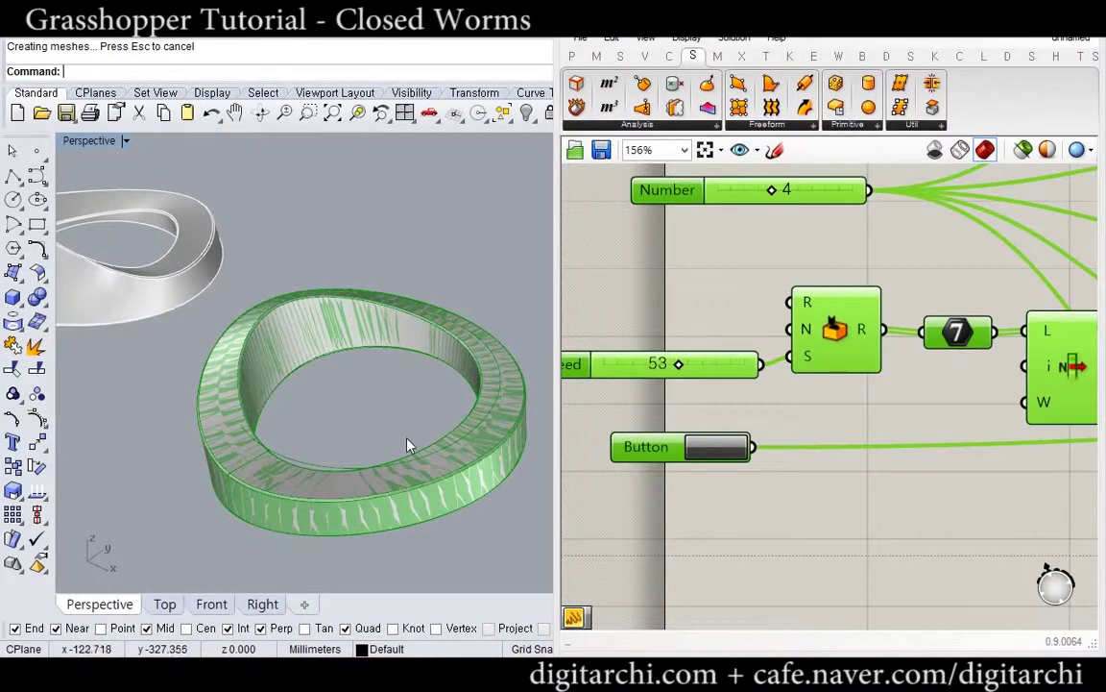
key("ctrl+a")
left_click_drag(455, 476, 187, 290)
left_click(724, 439)
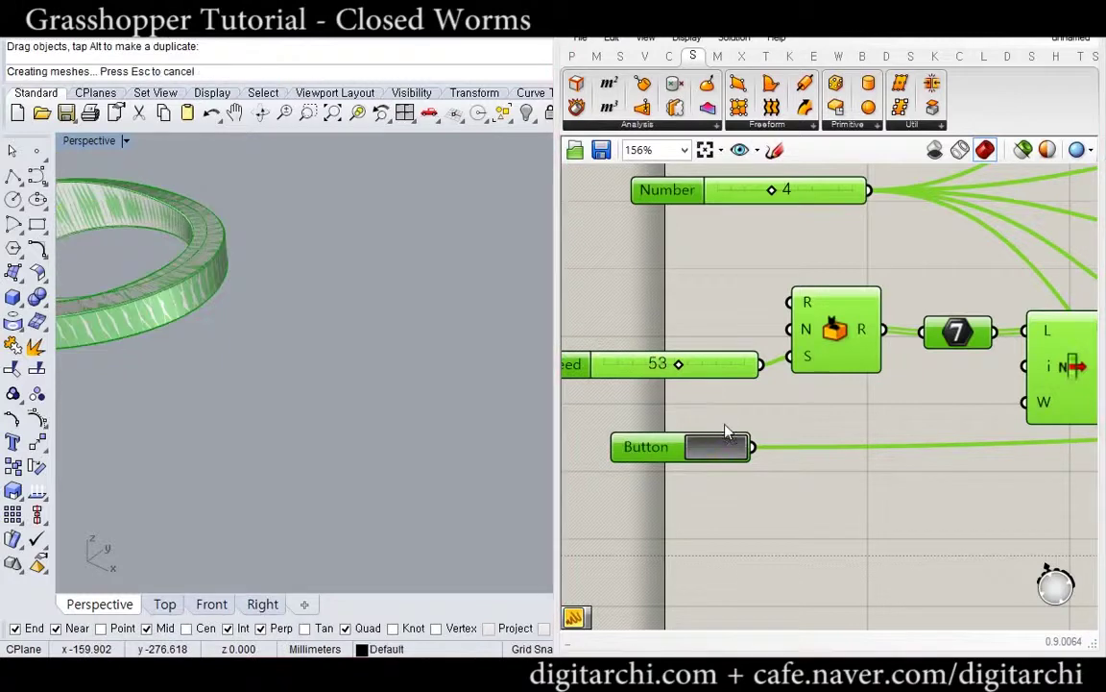
key("ctrl+z")
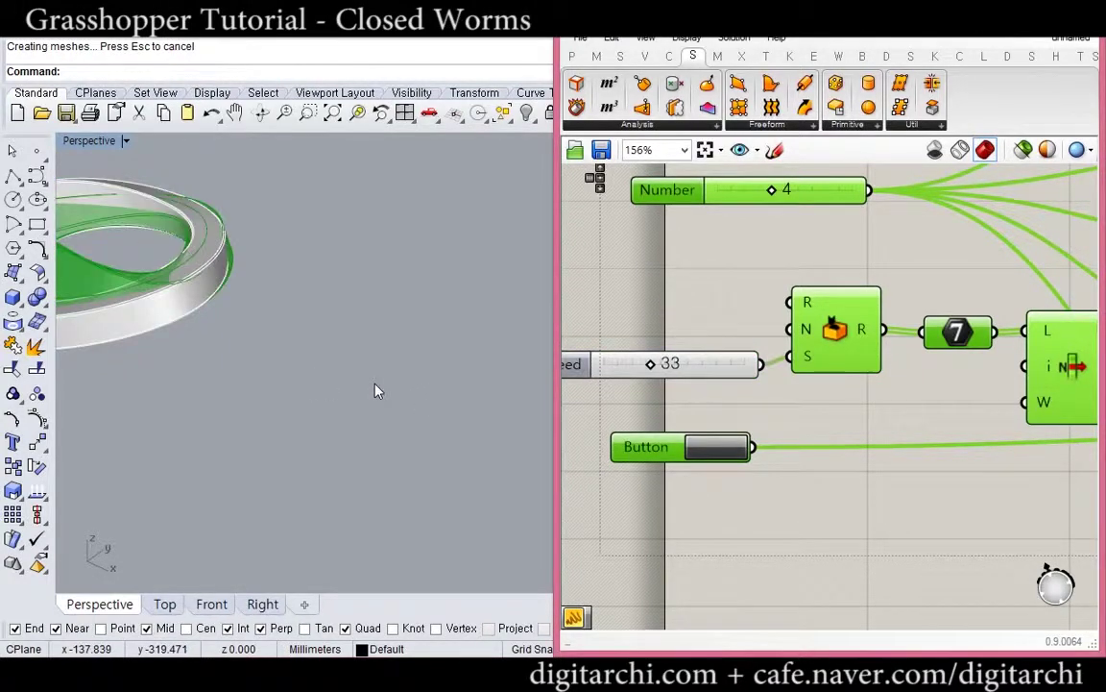
right_click_drag(439, 394, 459, 415)
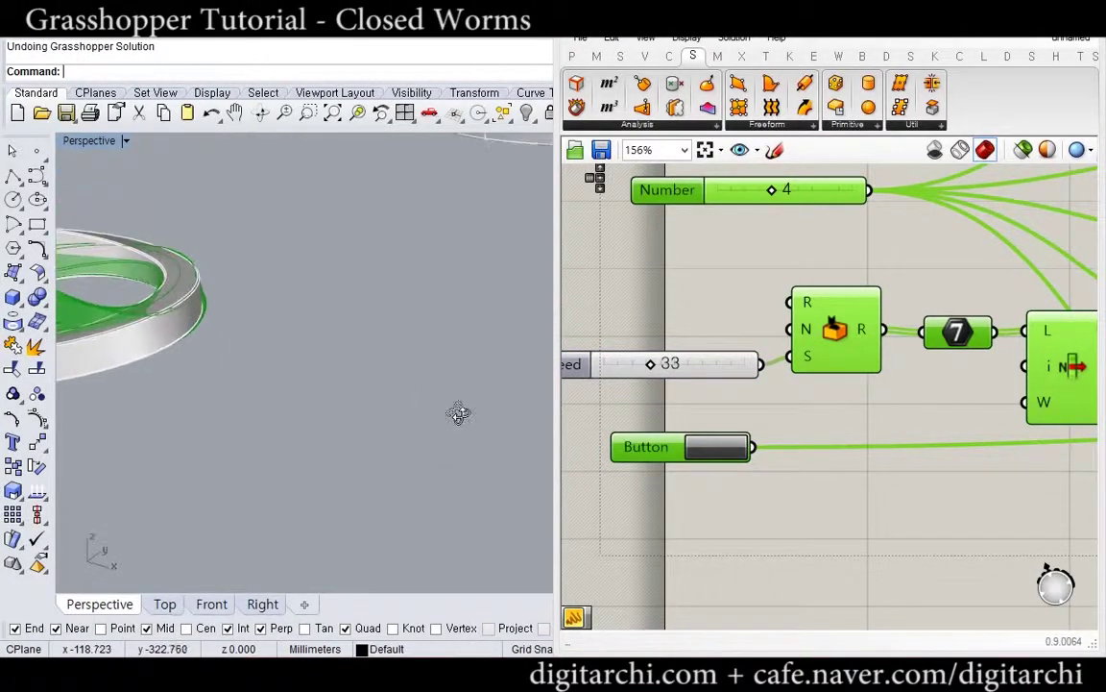
key("ctrl+z")
Select the newly baked polysurface in the Perspective viewport and move it away from the live preview.
left_click(407, 387)
left_click(290, 335)
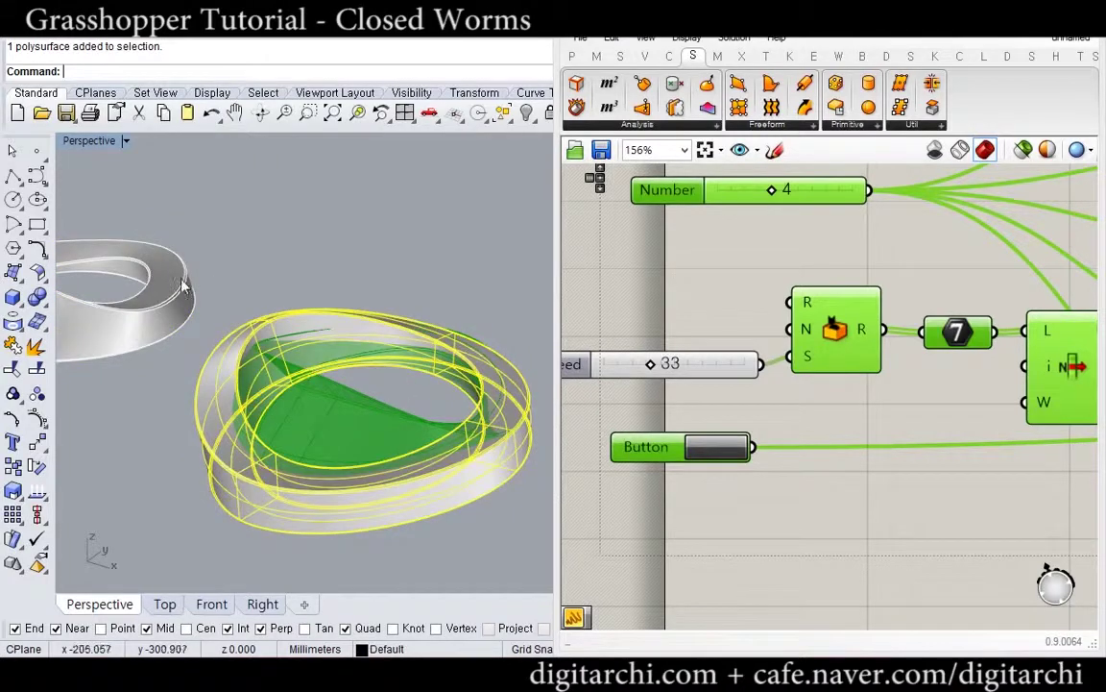
left_click_drag(320, 374, 472, 239)
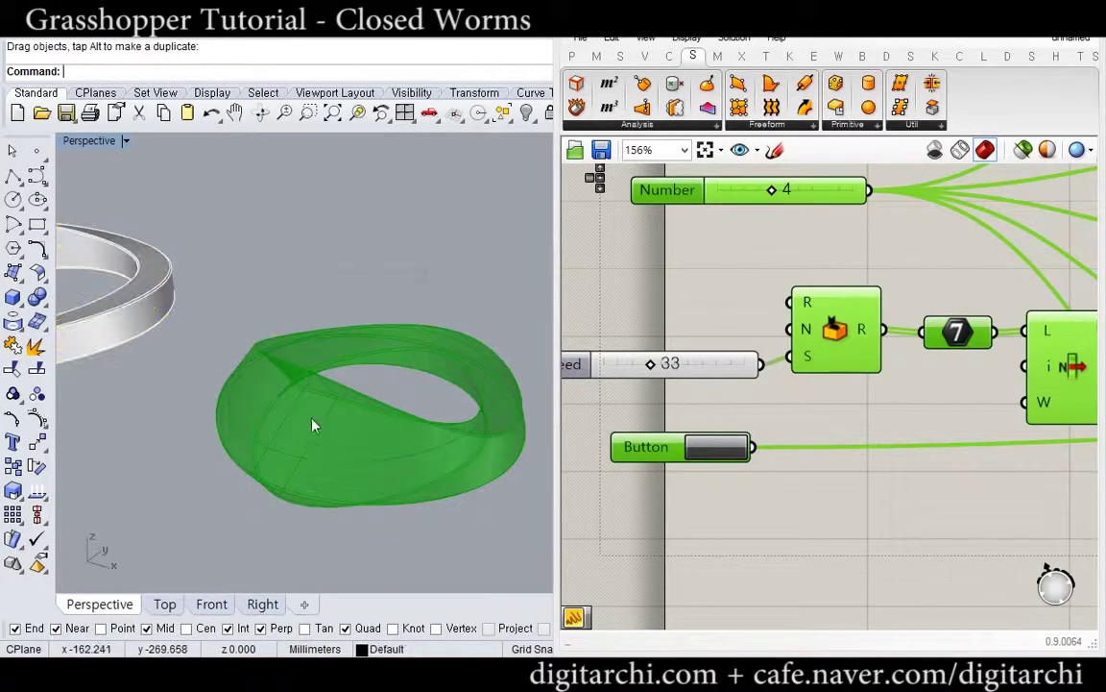
left_click(628, 383)
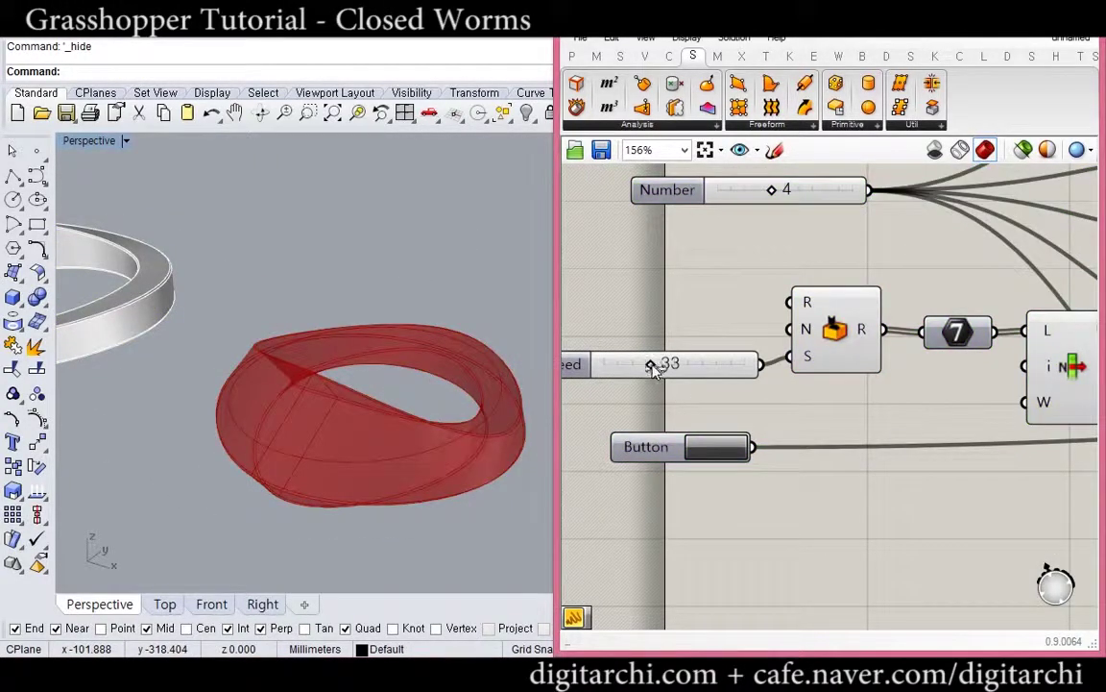
left_click(665, 446)
Set the Seed slider to 66 and bake the resulting worm.
left_click_drag(654, 372, 685, 376)
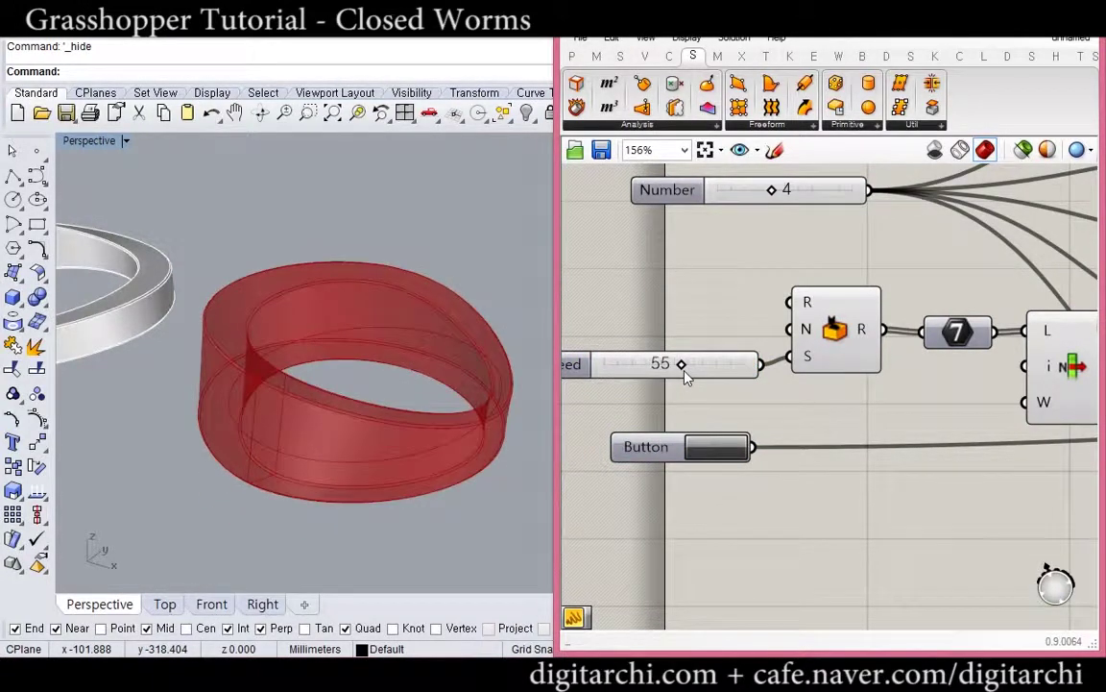
mouse_move(270, 382)
right_mouse_down()
mouse_move(269, 538)
mouse_move(278, 391)
right_mouse_up()
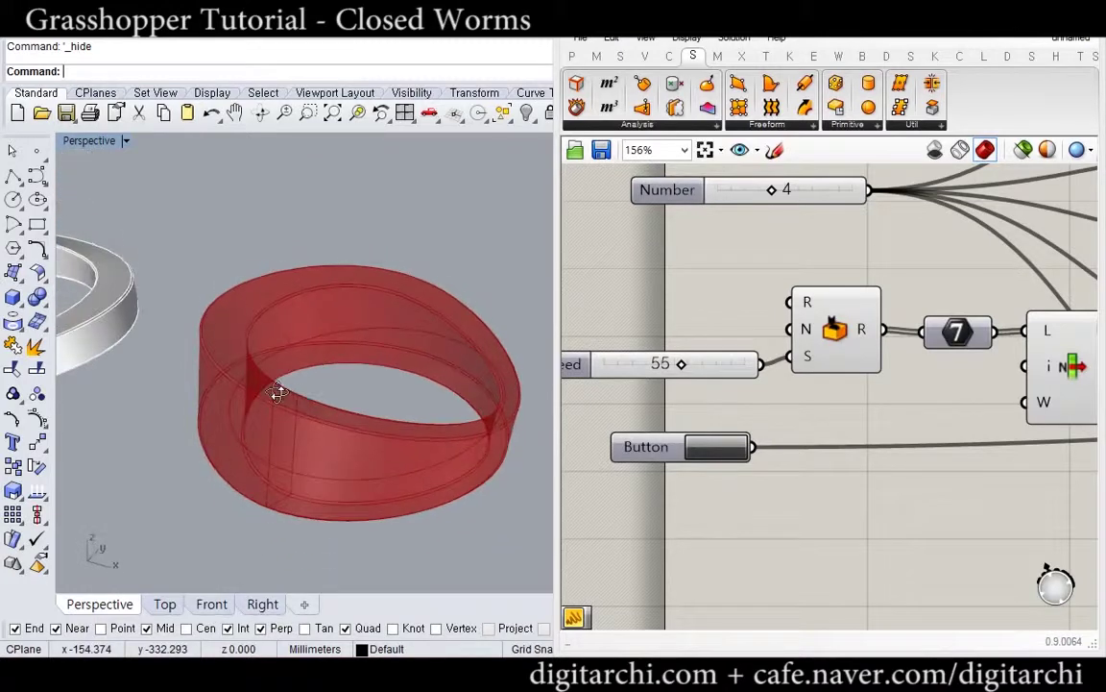
left_click_drag(684, 372, 701, 376)
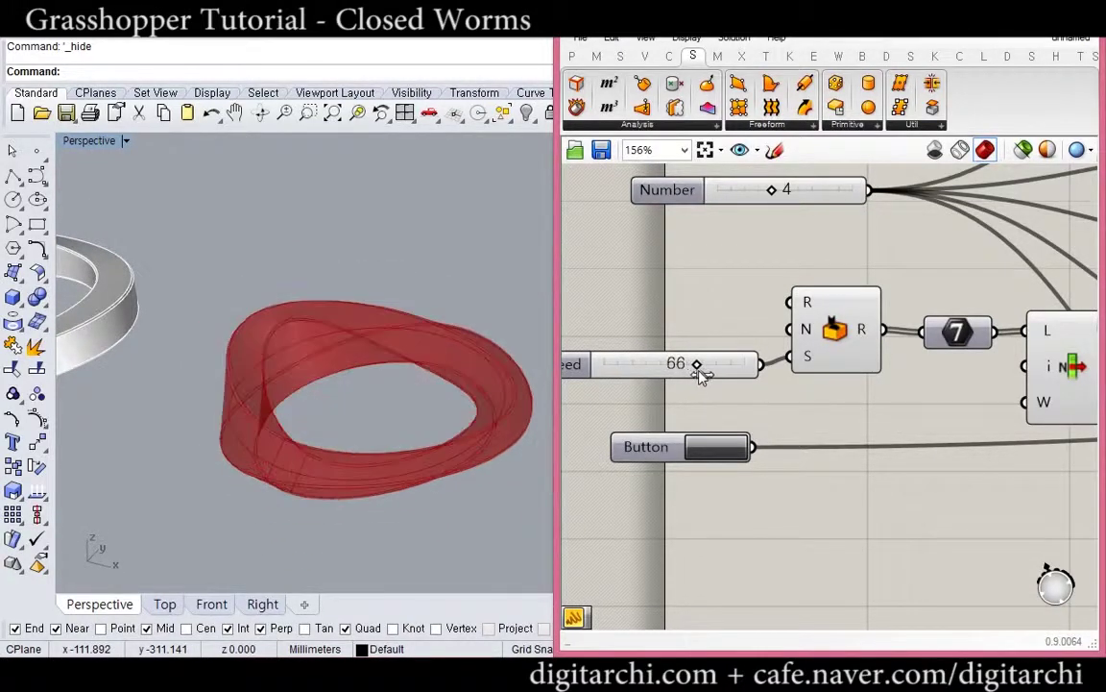
right_click_drag(305, 370, 370, 332)
left_click(722, 455)
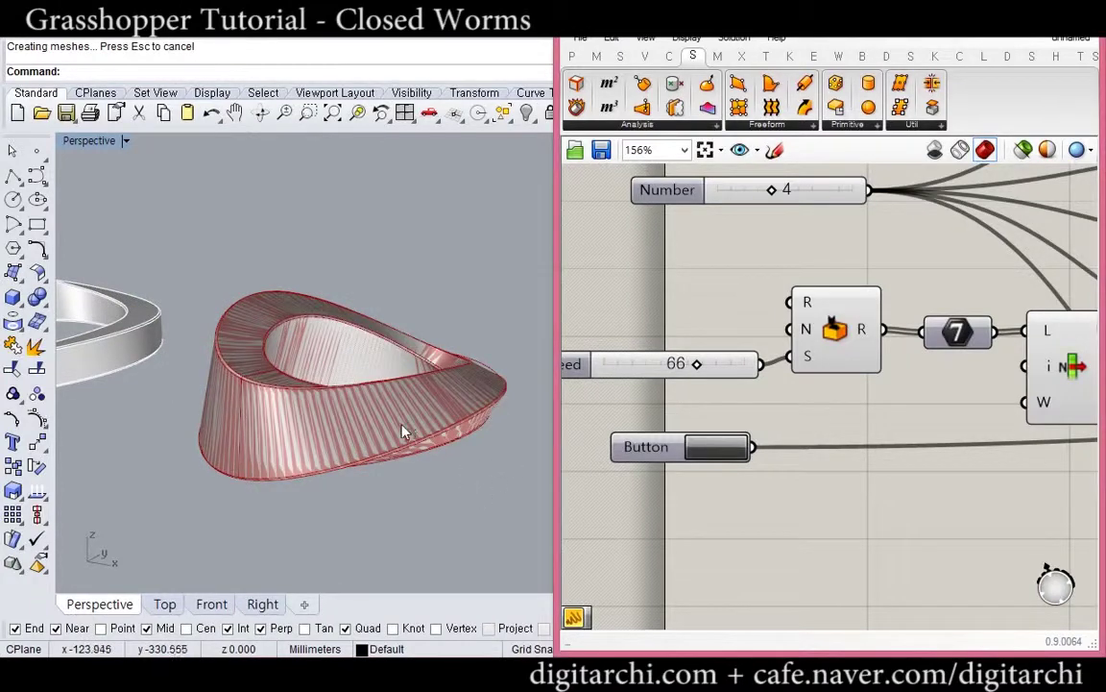
Select all Rhino objects and move them together clear of the live preview.
key("ctrl+a")
left_click(520, 302)
left_click(647, 338)
left_click(463, 257)
key("ctrl+a")
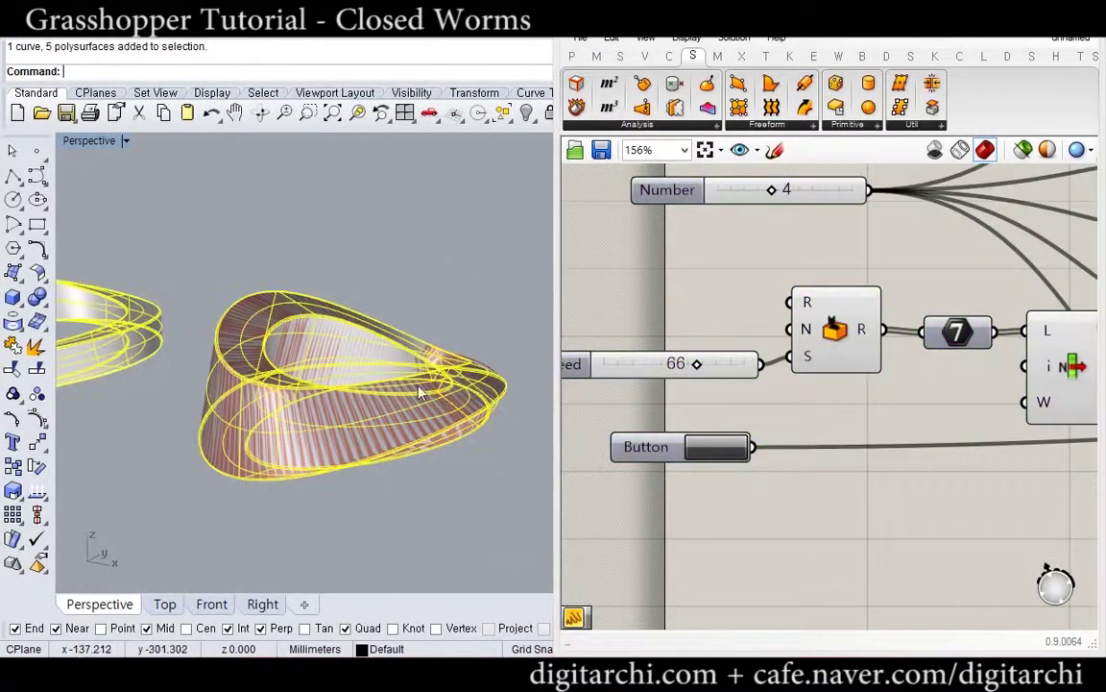
left_click_drag(410, 398, 119, 343)
left_click(303, 256)
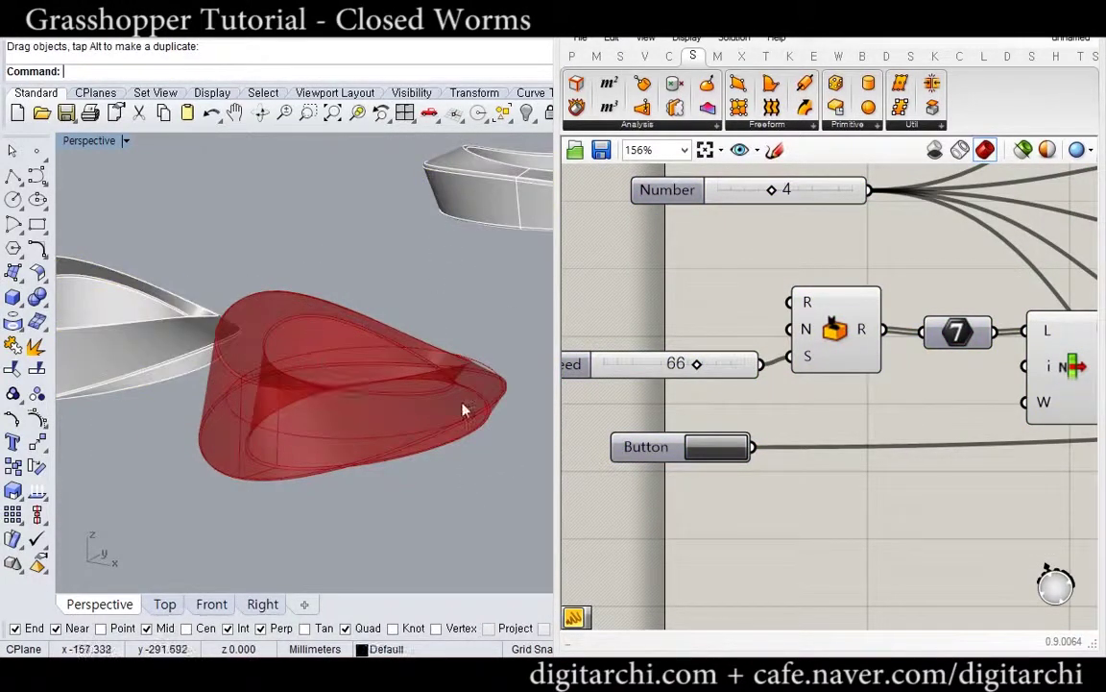
Set the range domain of the Random component feeding the Rotate angle to 0.0 To 130.
right_click_drag(843, 497, 727, 410)
scroll(726, 410, "down", 5)
right_click_drag(916, 442, 821, 488)
scroll(990, 454, "up", 4)
right_click_drag(1048, 469, 847, 463)
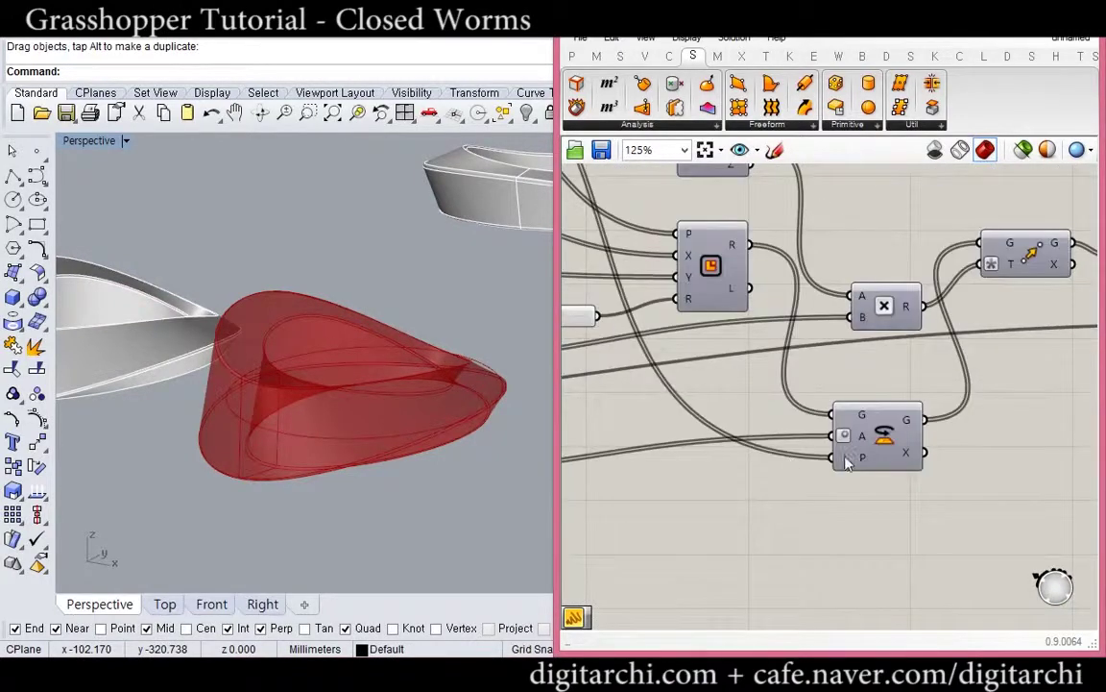
scroll(854, 424, "down", 4)
scroll(765, 440, "up", 6)
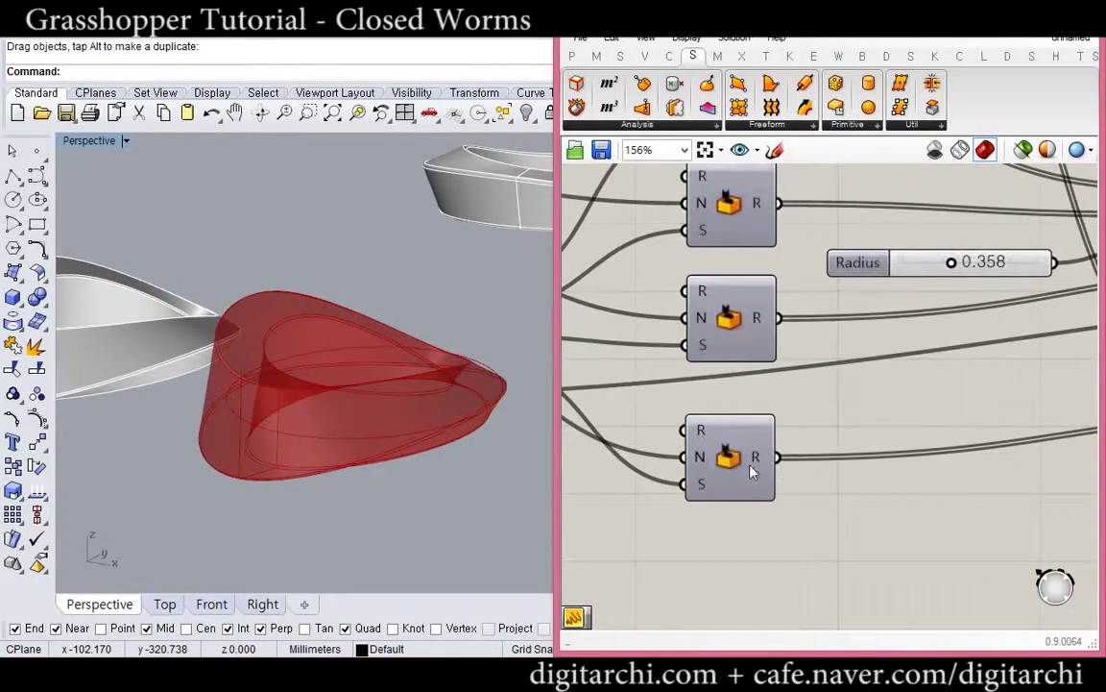
right_click(700, 437)
mouse_move(778, 541)
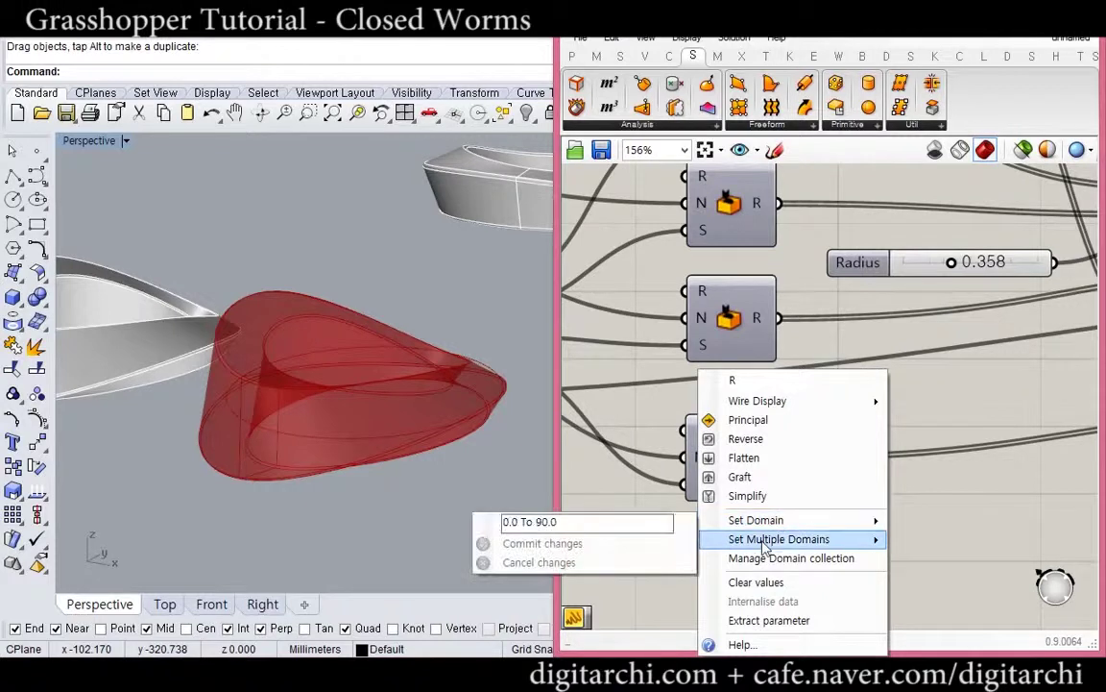
left_click(519, 375)
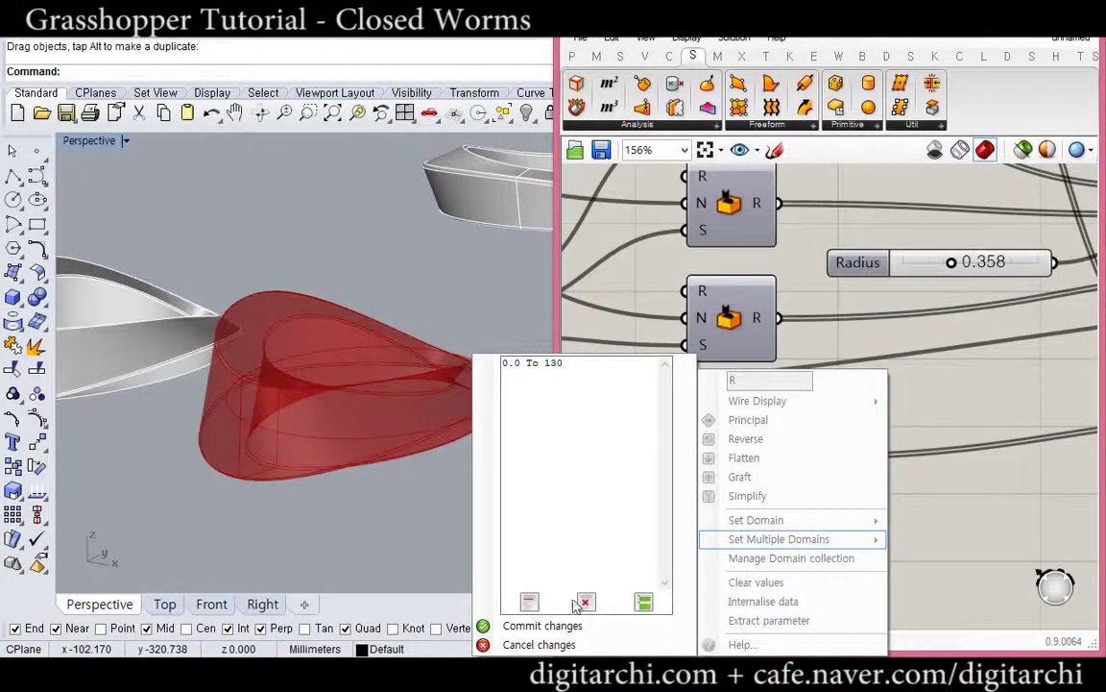
left_click(542, 626)
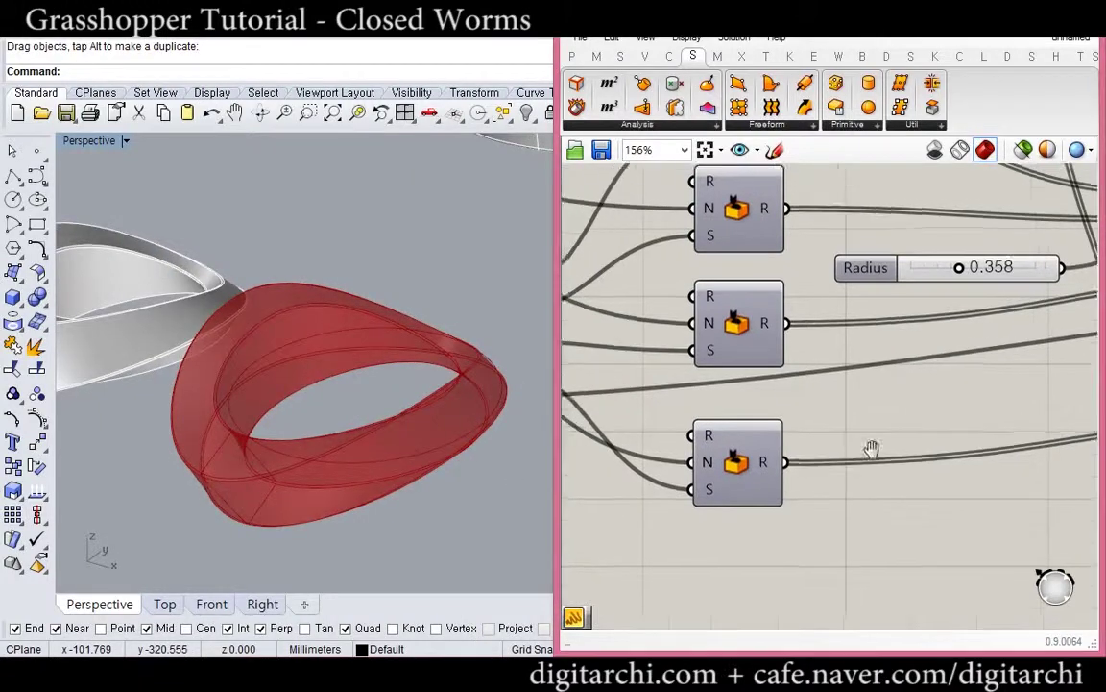
Set the Number slider at the start of the definition to 6.
scroll(723, 431, "down", 4)
right_click_drag(722, 431, 843, 455)
scroll(814, 404, "up", 4)
double_click(813, 325)
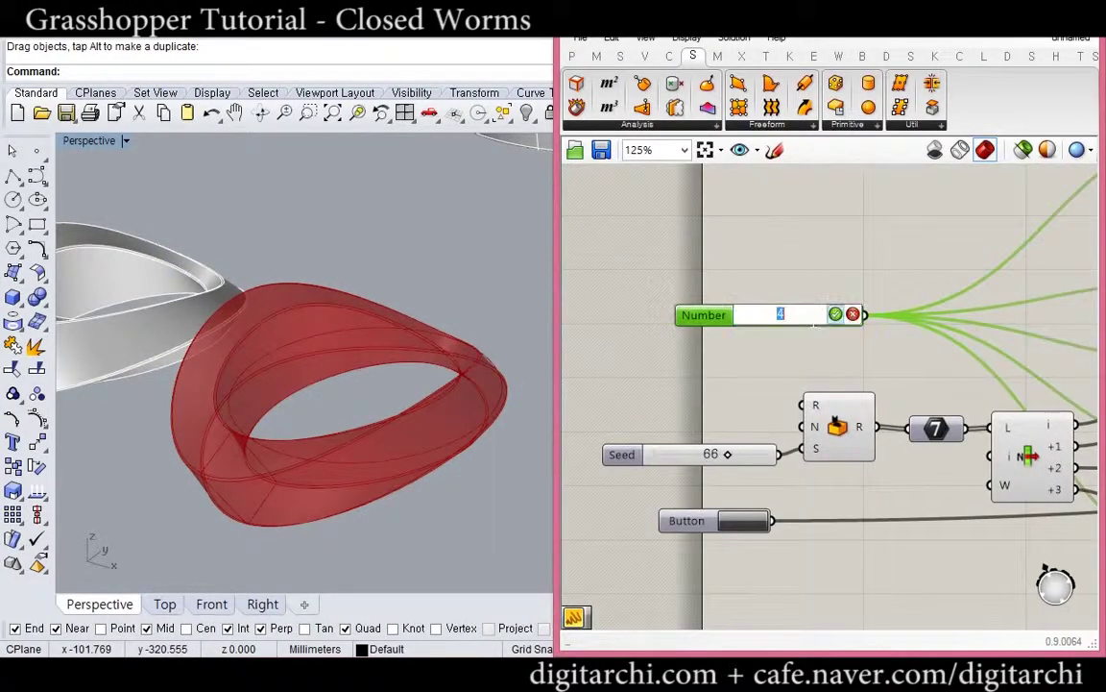
type("6")
mouse_move(423, 400)
right_mouse_down()
mouse_move(415, 412)
mouse_move(432, 376)
mouse_move(436, 388)
right_mouse_up()
scroll(727, 452, "up", 4)
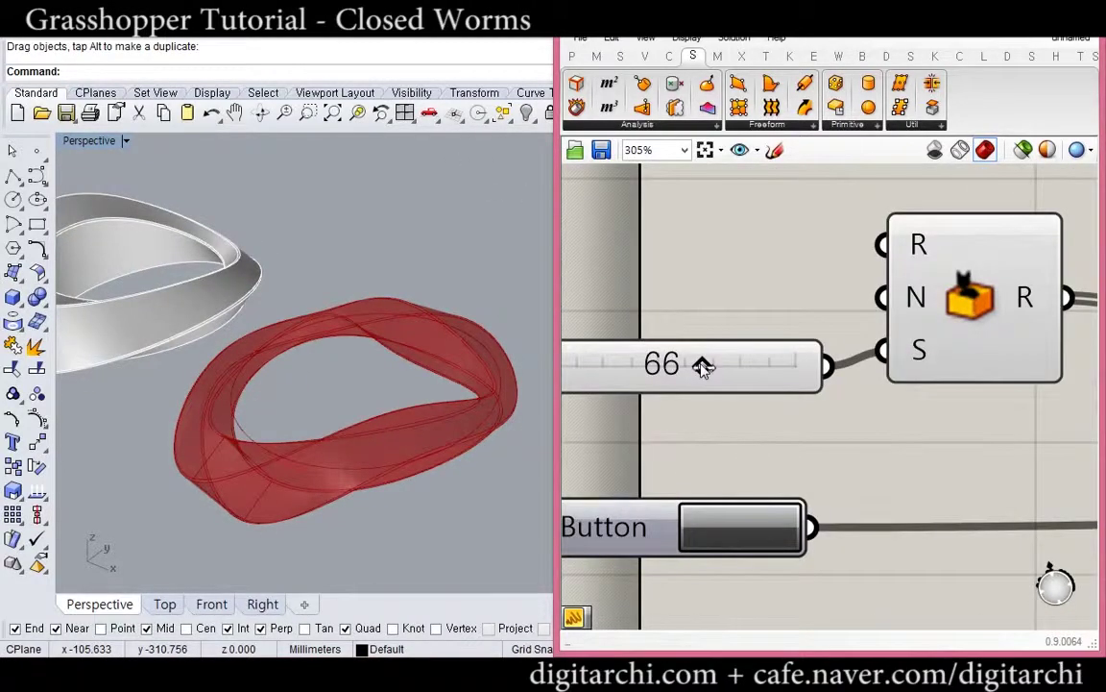
Set the Seed slider to 77 and check the resulting worm shape.
left_click_drag(661, 370, 732, 366)
mouse_move(442, 376)
right_mouse_down()
mouse_move(446, 440)
mouse_move(449, 372)
right_mouse_up()
scroll(825, 271, "down", 2)
right_click_drag(825, 271, 771, 413)
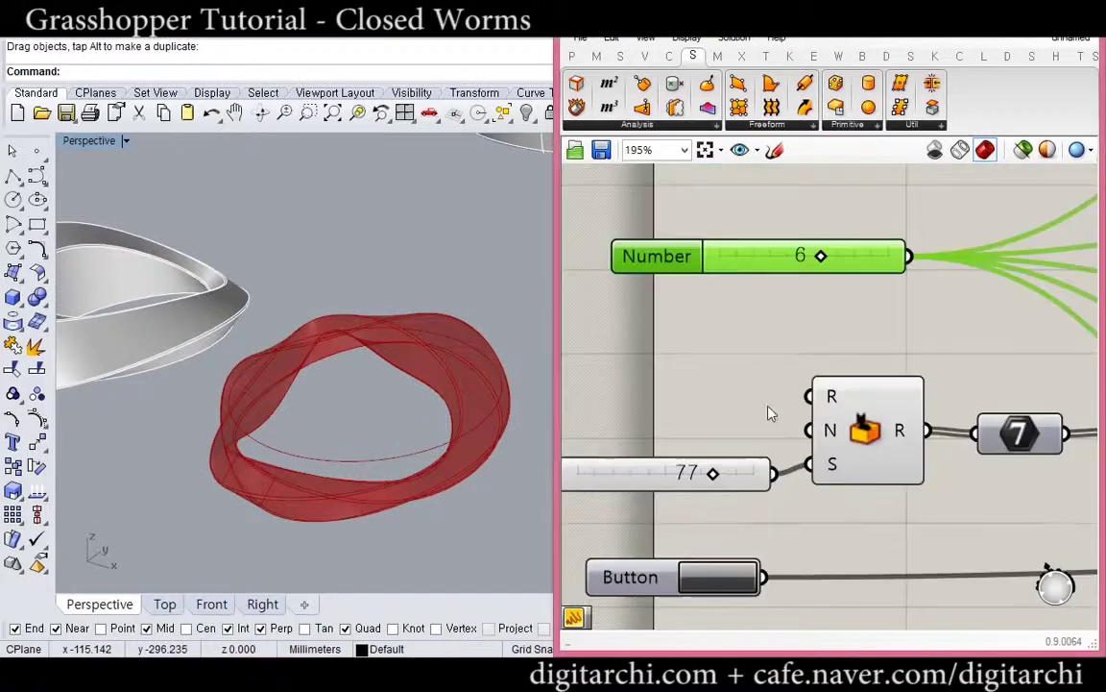
Set the Number slider to 5 and bake the current worm.
double_click(857, 276)
left_click(653, 328)
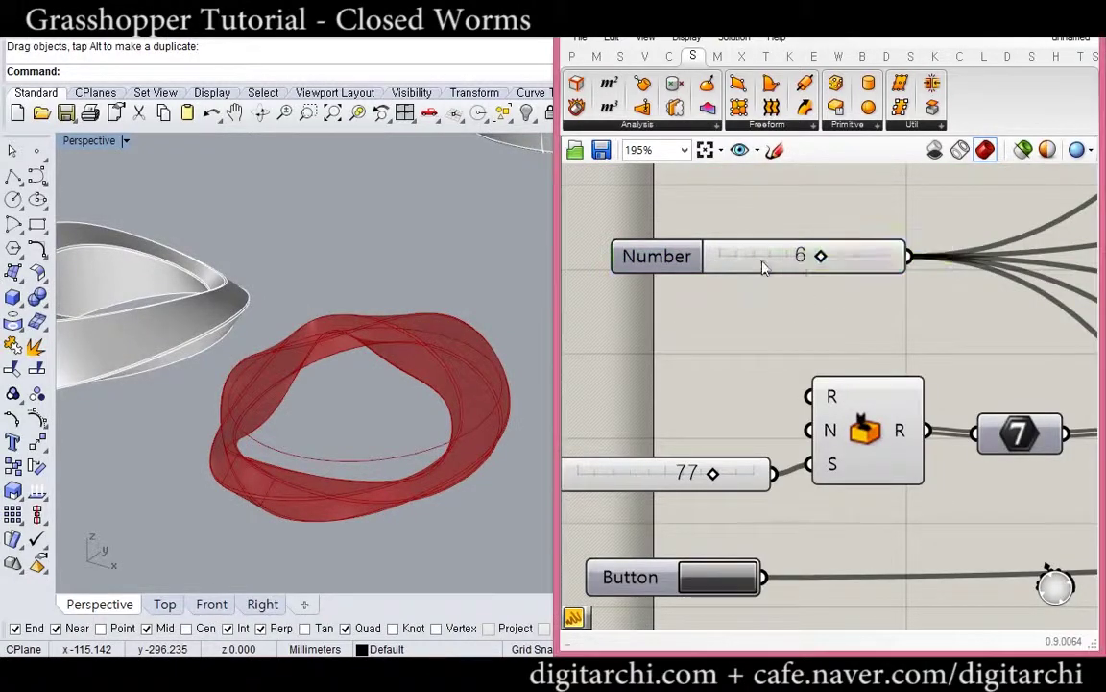
double_click(764, 261)
left_click(878, 255)
right_click_drag(436, 396, 456, 360)
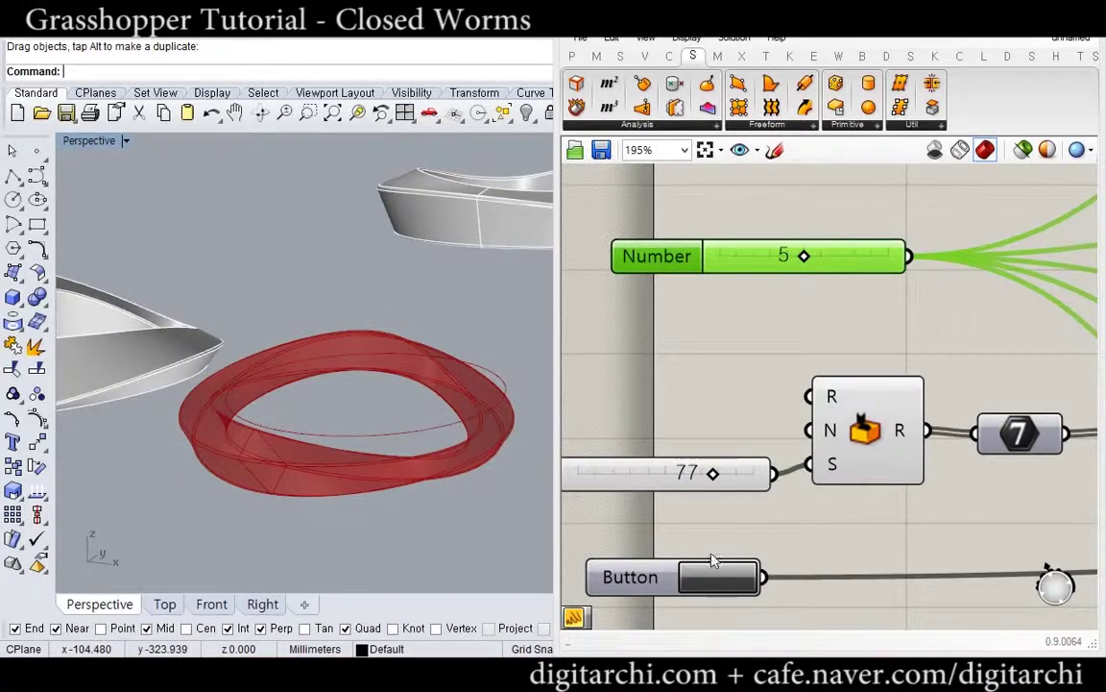
left_click(714, 572)
Move the baked worm clear of the preview and bake another variation with the Seed slider at 67.
left_click_drag(424, 475, 297, 321)
left_click(422, 326)
mouse_move(713, 478)
left_mouse_down()
mouse_move(728, 475)
mouse_move(697, 479)
left_mouse_up()
mouse_move(393, 402)
right_mouse_down()
mouse_move(373, 487)
mouse_move(383, 403)
right_mouse_up()
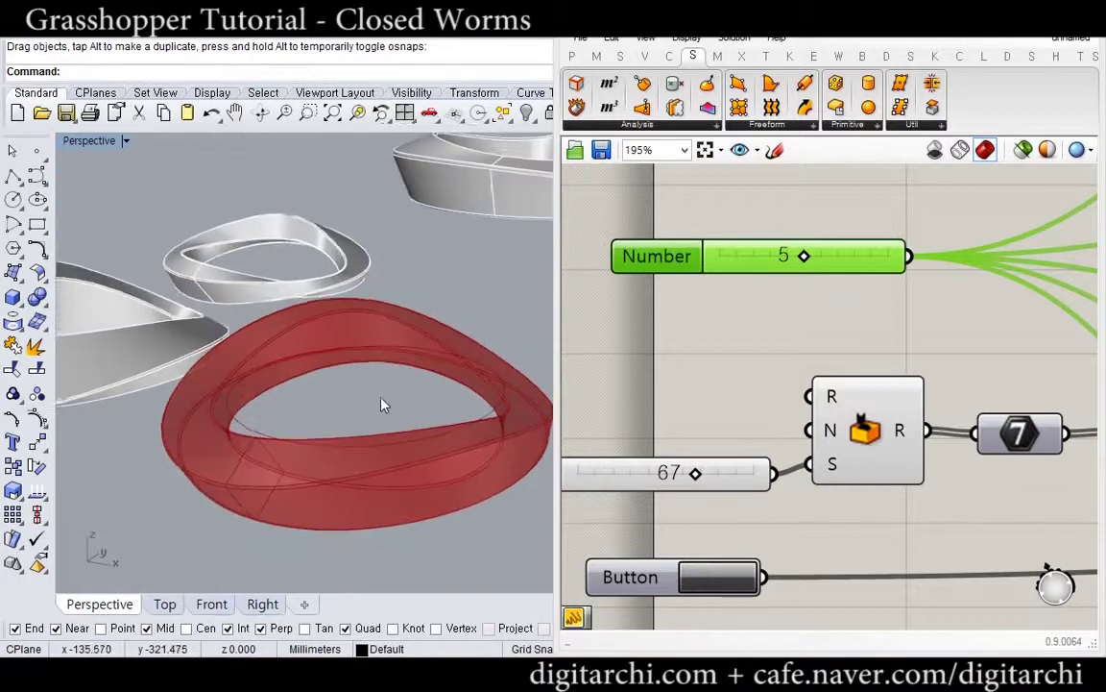
scroll(383, 403, "down", 2)
left_click(719, 583)
Put the Grasshopper window away and examine all baked worms in the Perspective viewport using the Shade display.
scroll(286, 440, "down", 8)
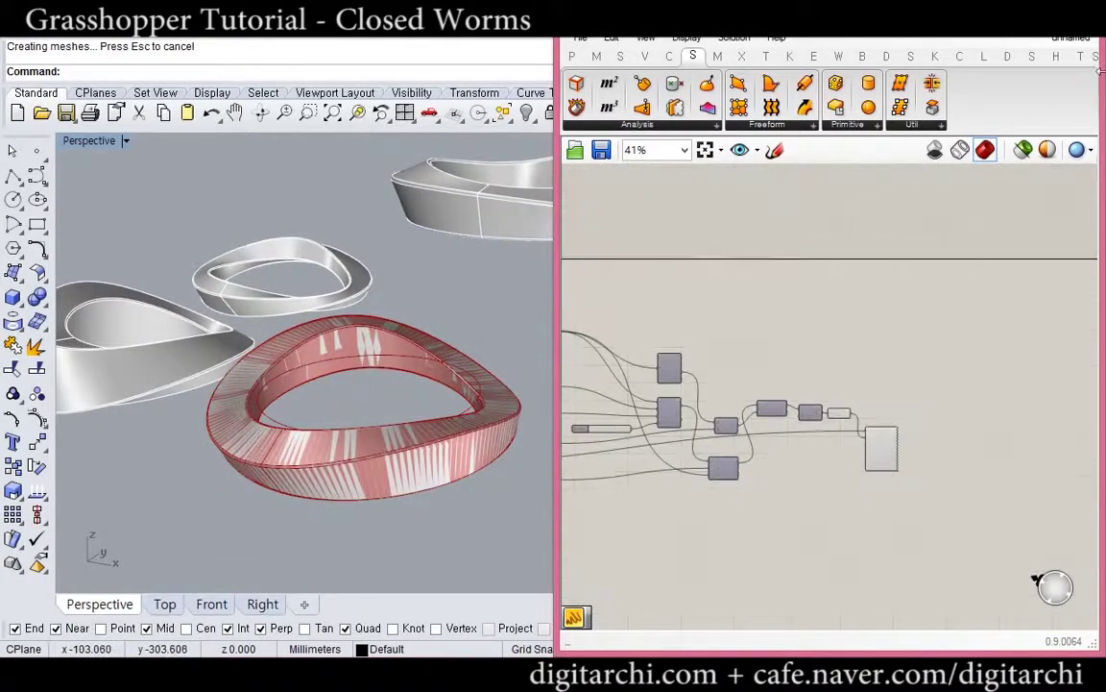
left_click(1022, 18)
right_click_drag(472, 330, 298, 456)
scroll(384, 403, "down", 7)
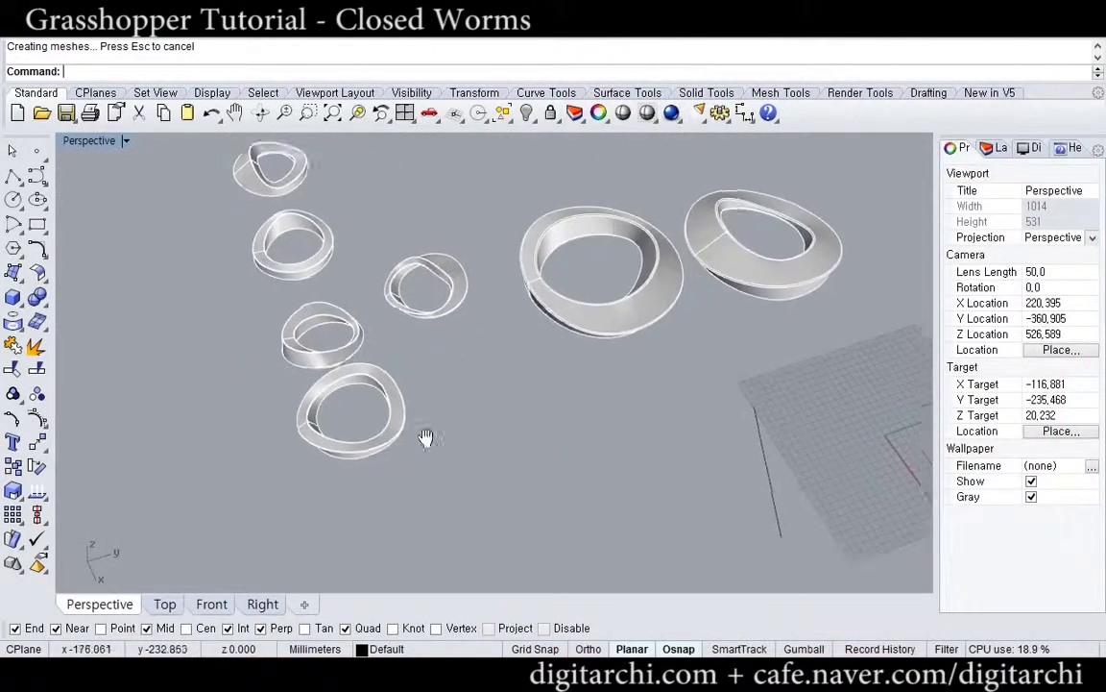
right_click_drag(424, 437, 357, 437, "shift")
mouse_move(424, 499)
right_mouse_down()
mouse_move(365, 481)
mouse_move(279, 480)
mouse_move(403, 363)
mouse_move(526, 365)
mouse_move(571, 313)
mouse_move(481, 410)
mouse_move(350, 373)
mouse_move(493, 417)
right_mouse_up()
left_click(616, 122)
scroll(350, 373, "down", 4)
scroll(354, 487, "up", 8)
right_click_drag(354, 487, 462, 415)
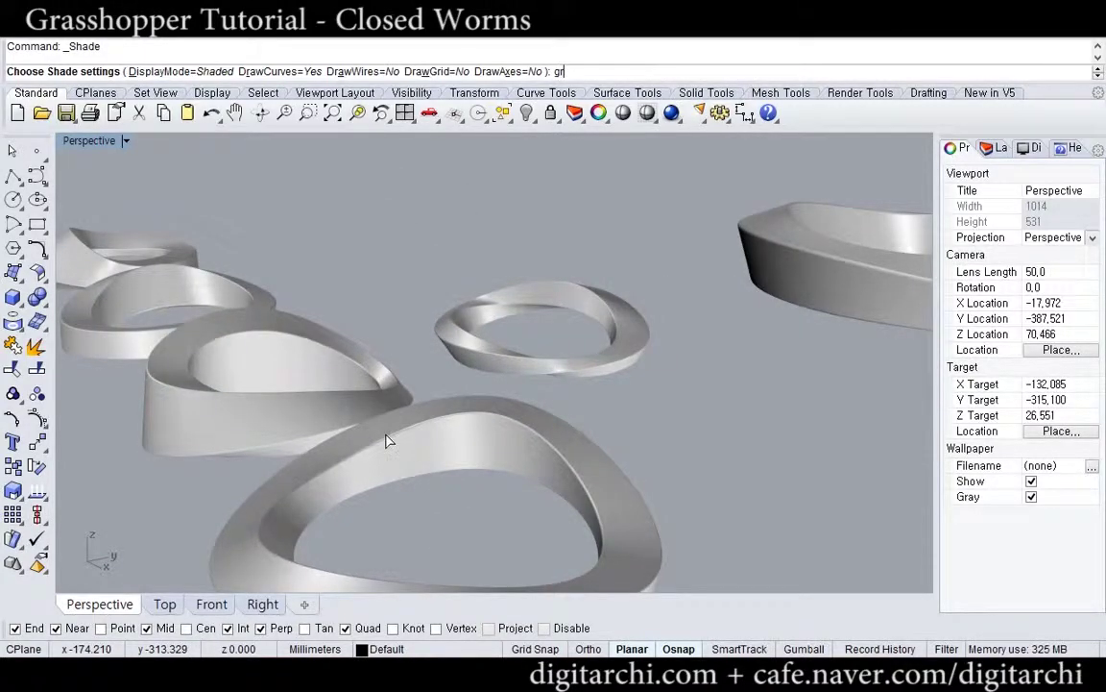
key("Escape")
Reopen Grasshopper and delete the Object Bake component and the Button from the definition.
type("Grasshopper")
key("Return")
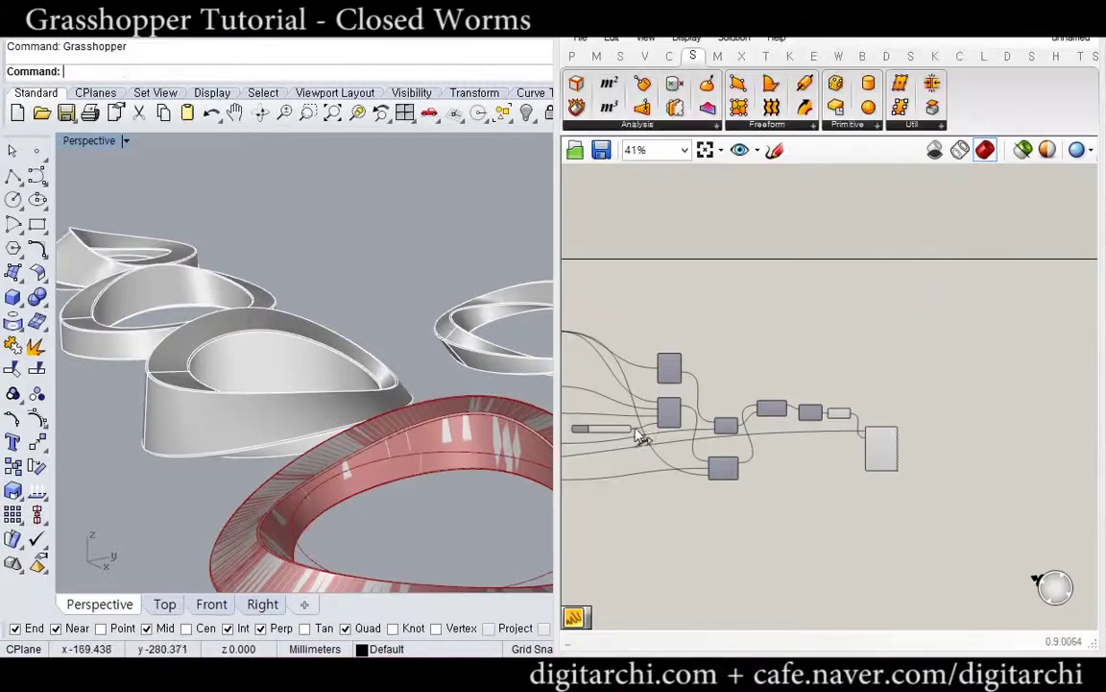
scroll(999, 369, "up", 5)
left_click_drag(1064, 350, 1011, 408)
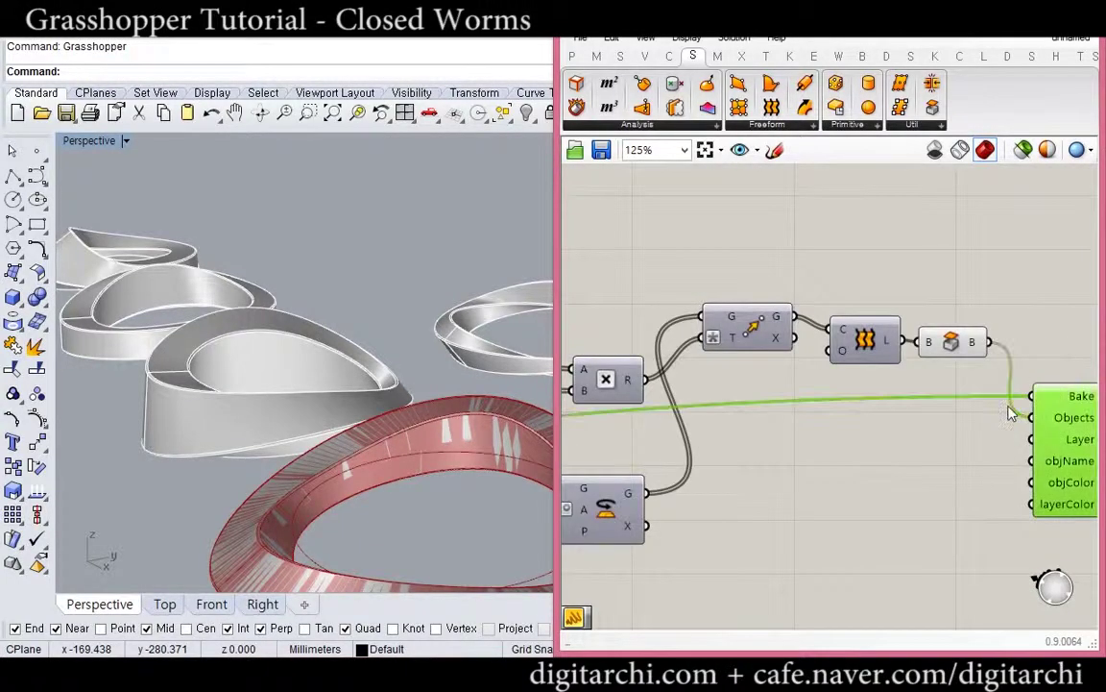
key("Delete")
scroll(1006, 410, "down", 7)
scroll(740, 437, "up", 6)
left_click_drag(669, 454, 570, 420)
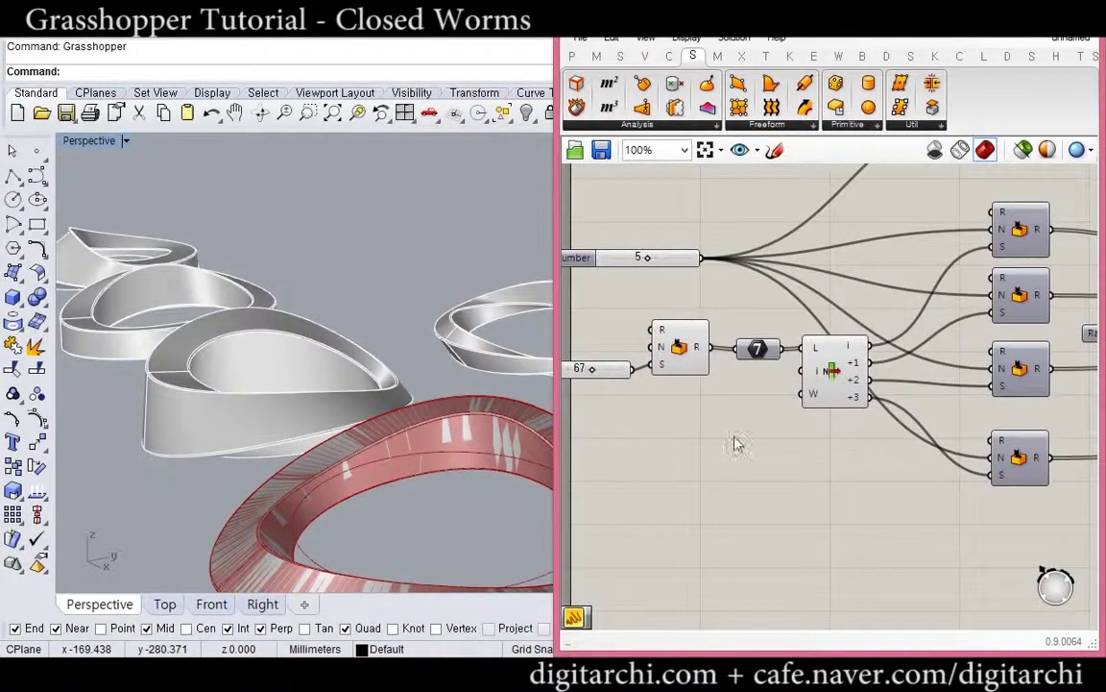
Review the random values that the seed-driven Random component outputs to the Integer parameter and List Item.
scroll(734, 444, "down", 3)
scroll(769, 432, "up", 2)
scroll(646, 403, "up", 4)
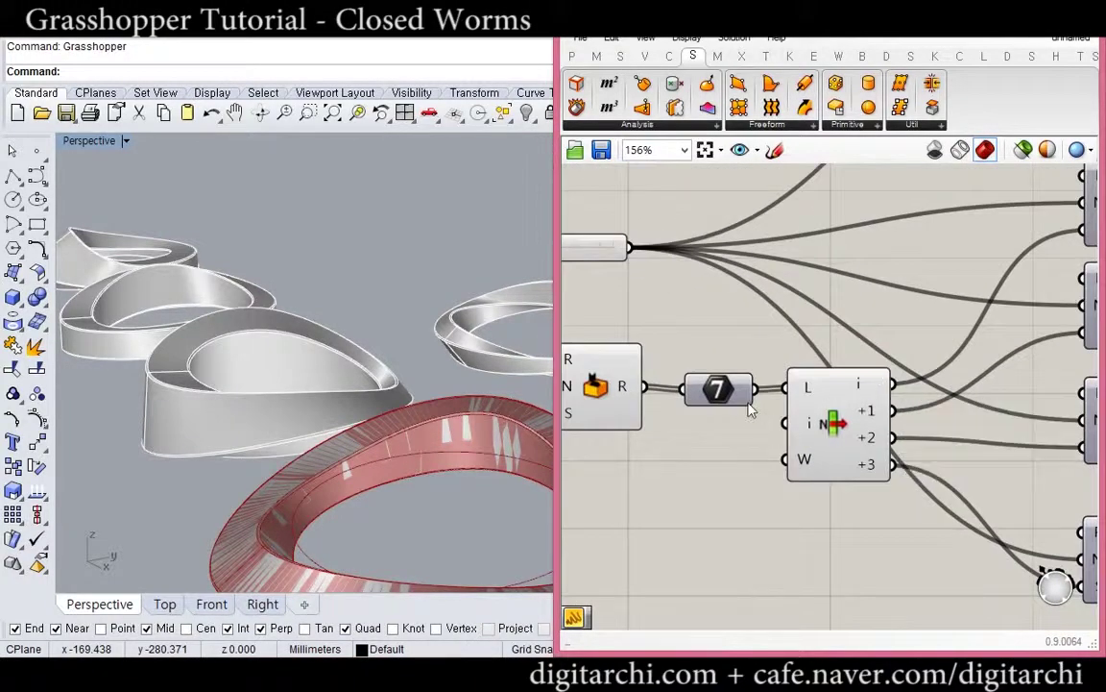
right_click_drag(655, 390, 779, 394)
mouse_move(759, 396)
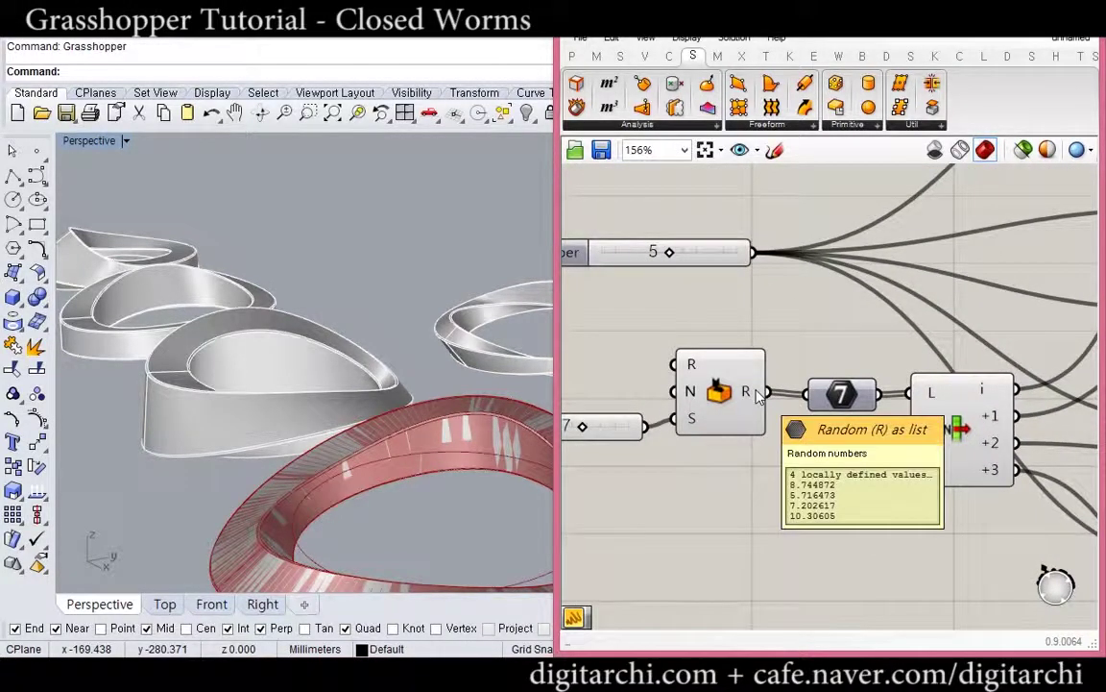
left_click(705, 489)
scroll(705, 489, "down", 4)
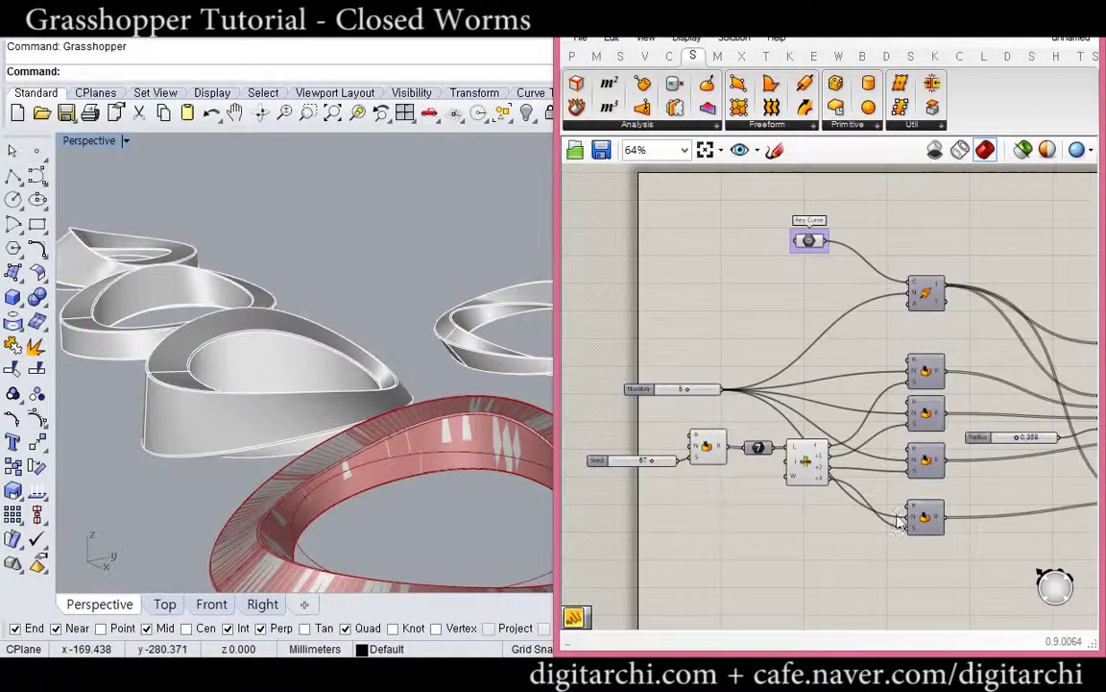
Review the whole definition, from the Random components through Rotate, Move and Loft to the Brep, and back to the Any Curve input.
right_click_drag(869, 510, 983, 468)
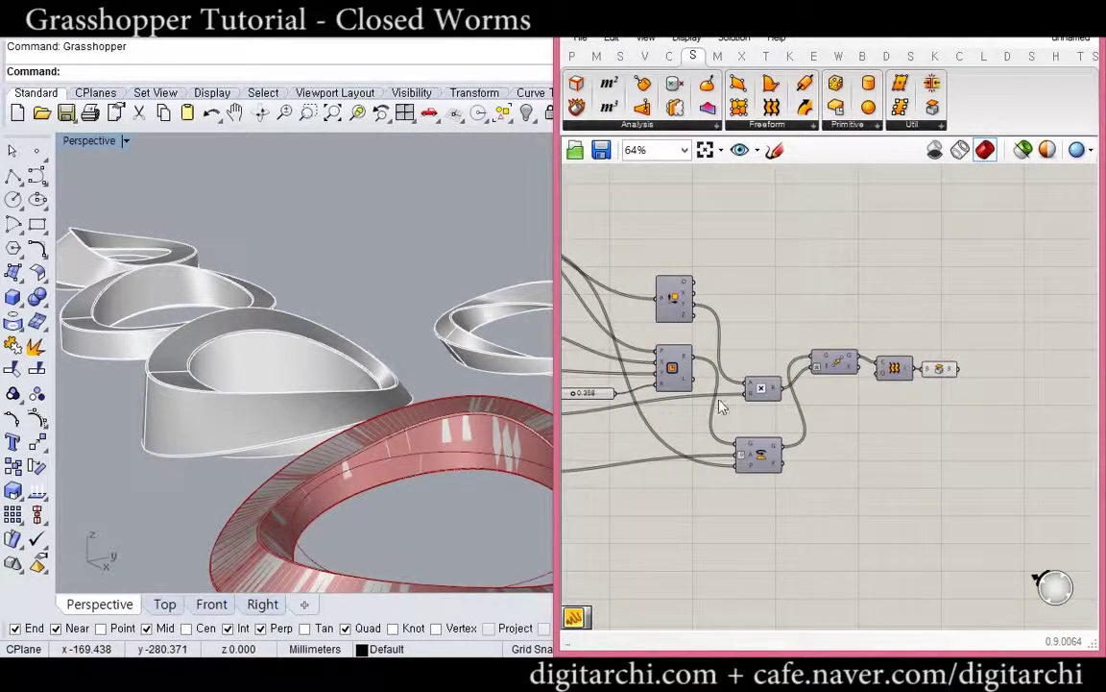
scroll(720, 407, "up", 3)
left_click_drag(800, 518, 805, 480)
right_click_drag(863, 448, 776, 447)
left_click(849, 447)
mouse_move(904, 452)
right_mouse_down()
mouse_move(758, 465)
mouse_move(799, 467)
right_mouse_up()
scroll(799, 467, "down", 5)
right_click_drag(706, 425, 947, 435)
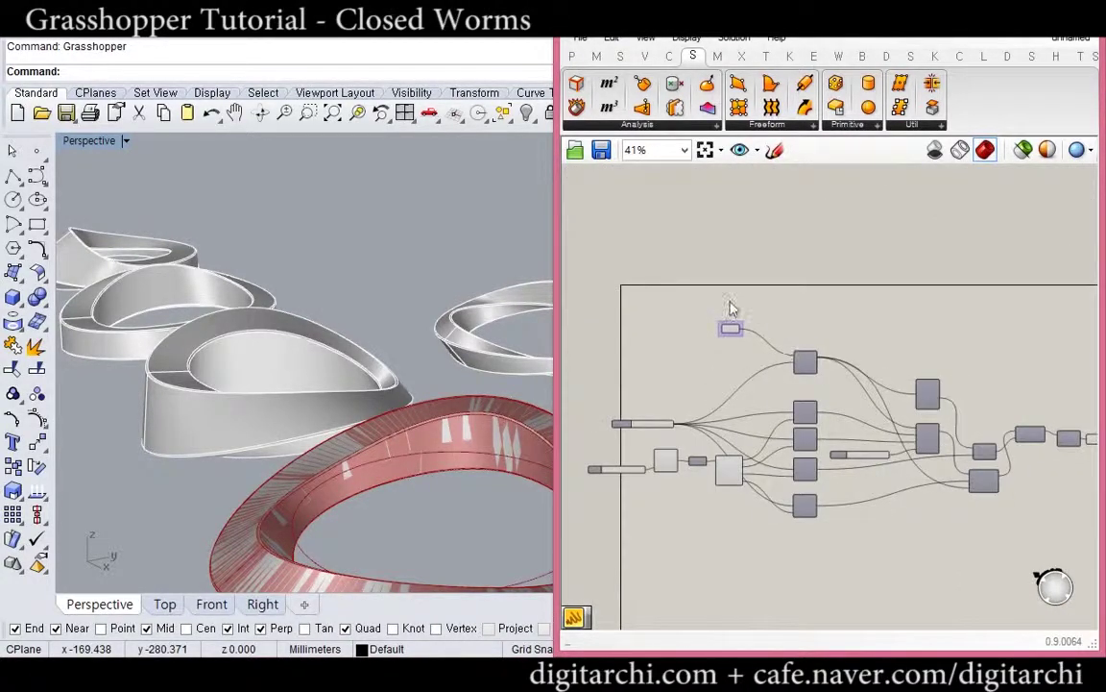
scroll(730, 306, "up", 4)
left_click_drag(773, 307, 686, 396)
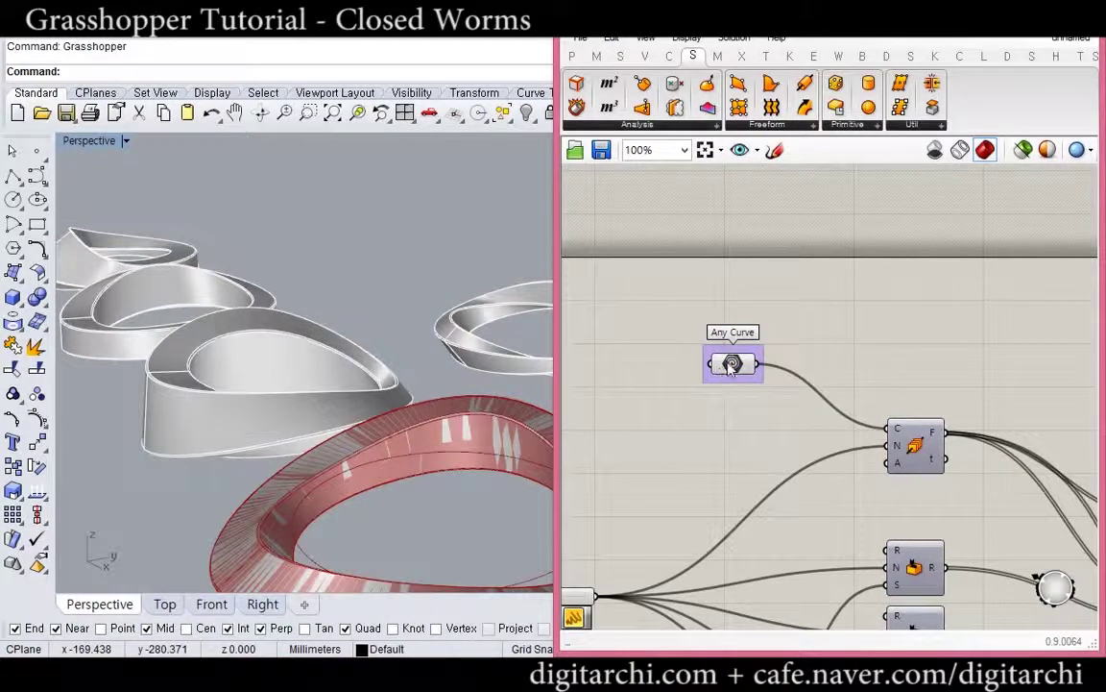